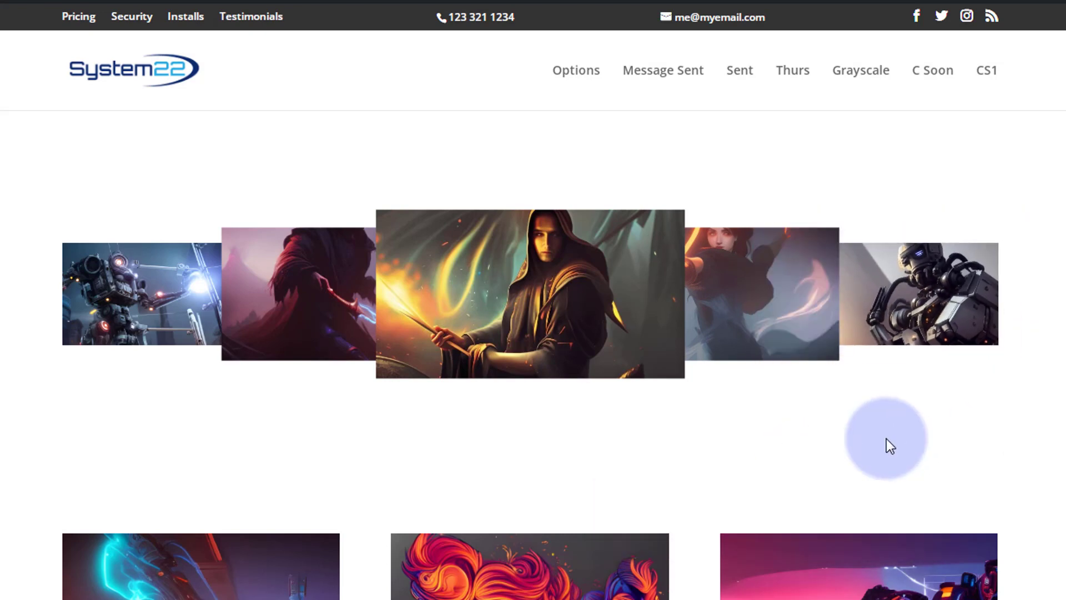
Step: Preview the overlapping row's images in their lightboxes at desktop and iPad Air sizes, closing each one
left_click(917, 311)
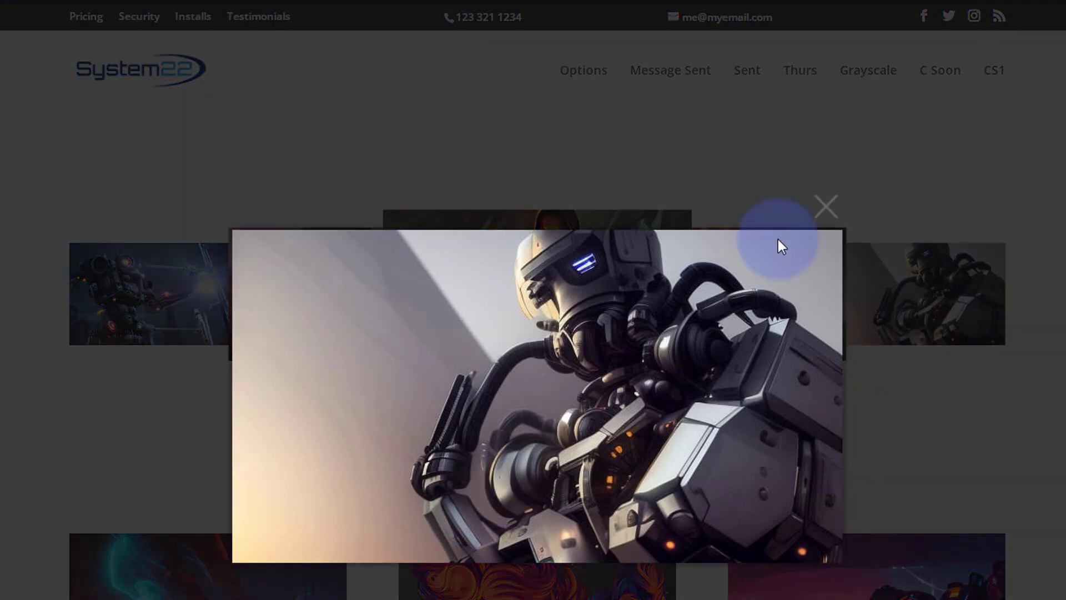
left_click(837, 213)
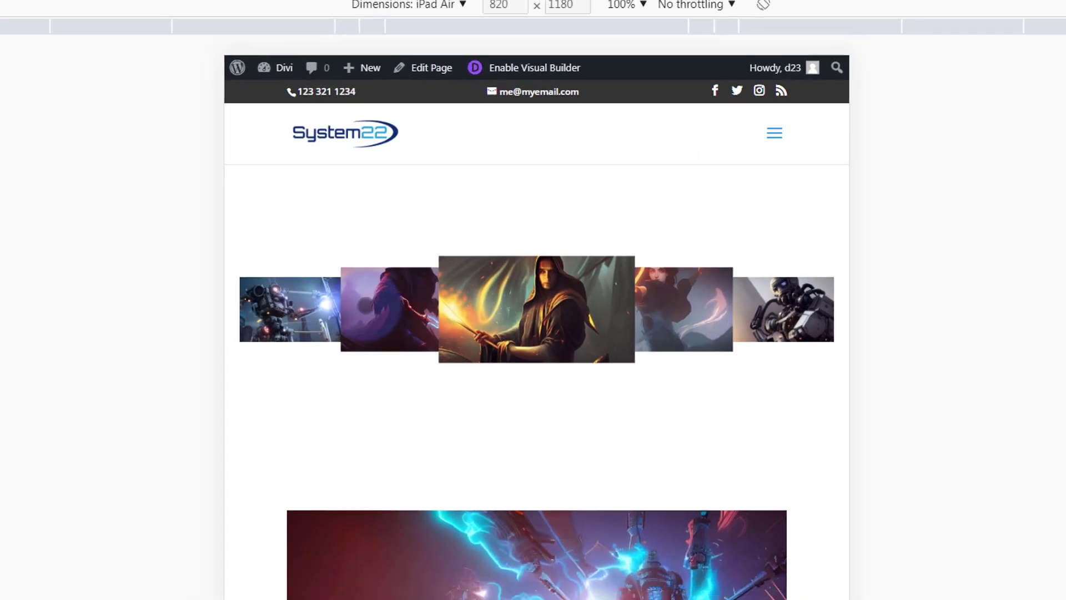
left_click(349, 282)
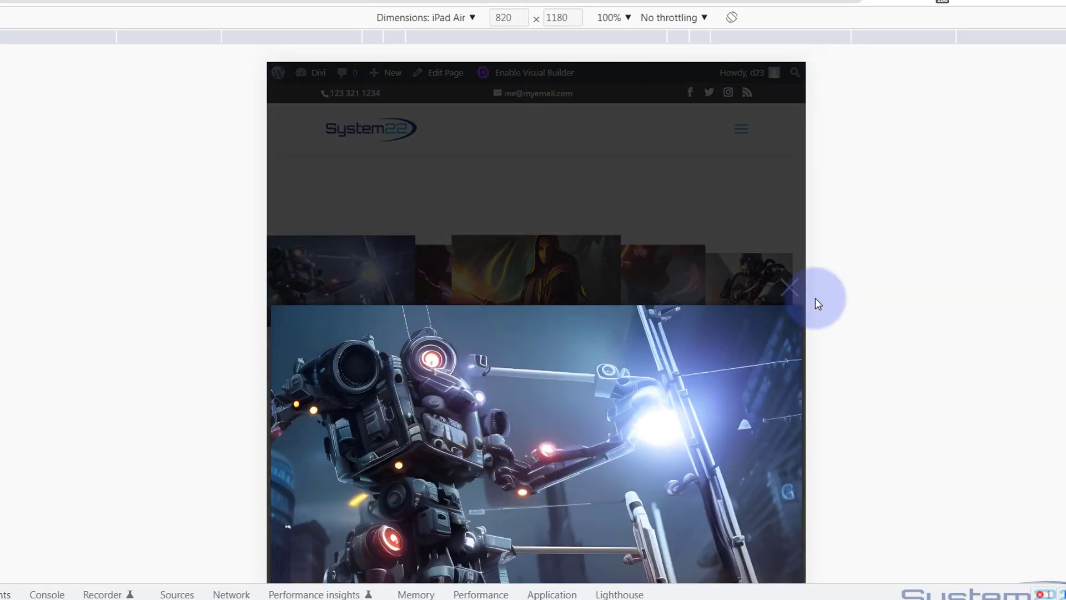
left_click(788, 287)
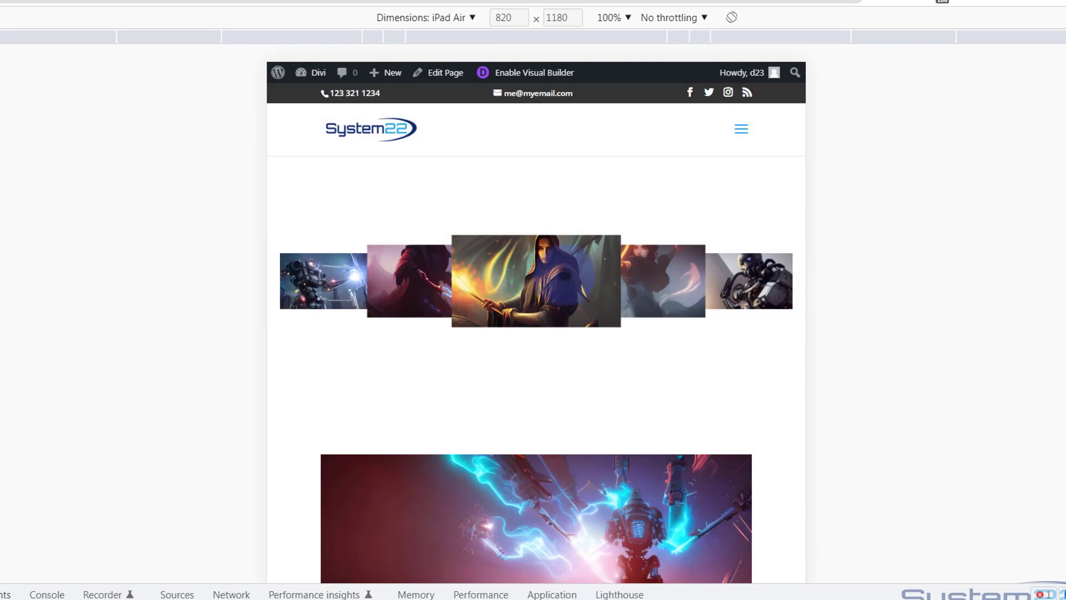
left_click(566, 275)
left_click(754, 307)
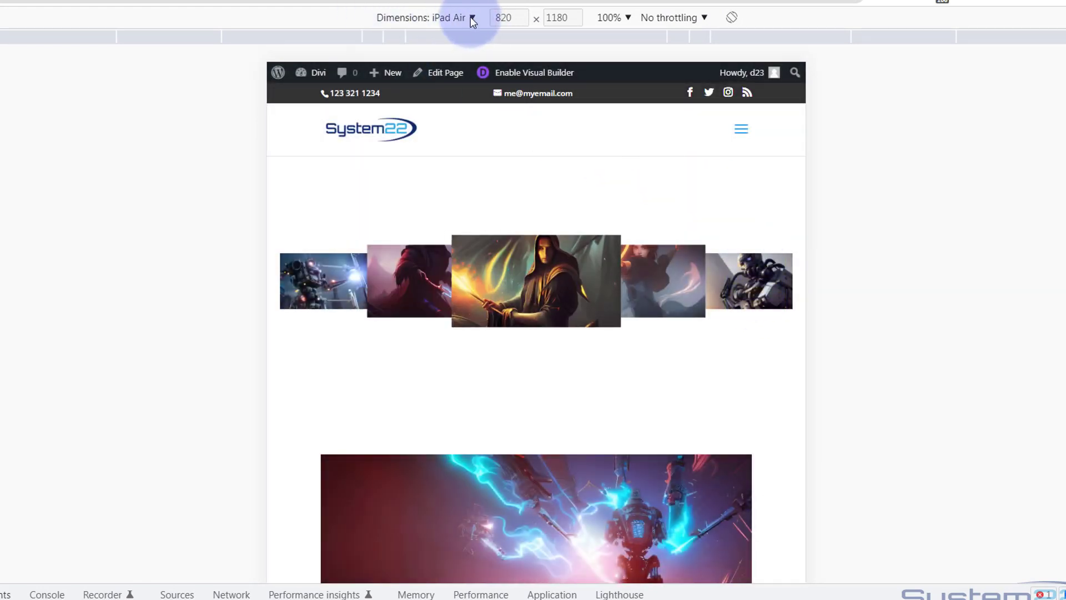
Step: Check the stacked image layout and the first image's lightbox in the iPhone 12 Pro preview, and return to the desktop page
left_click(471, 17)
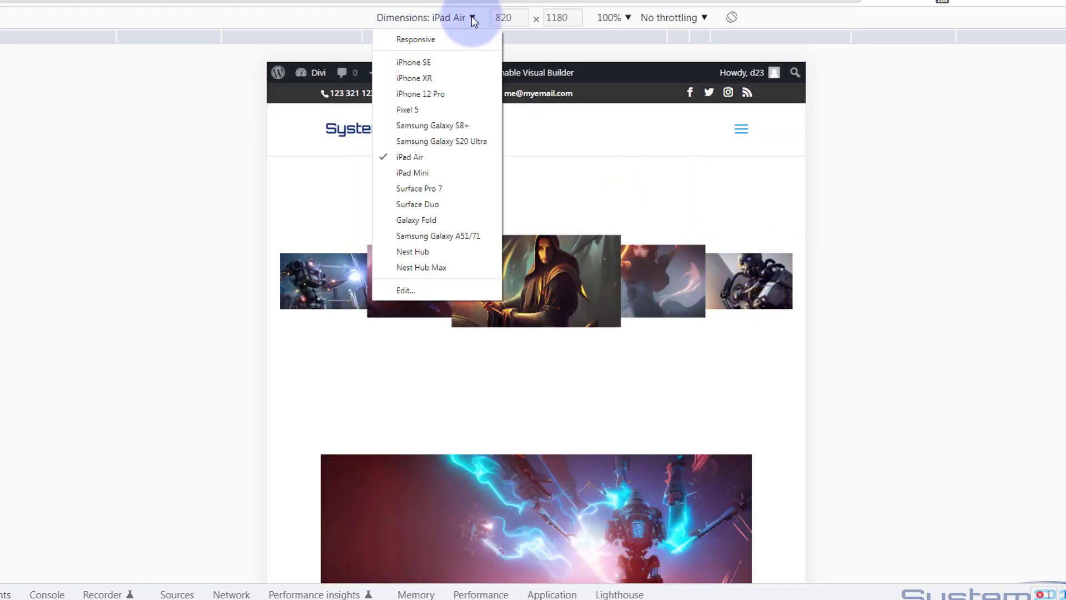
left_click(410, 94)
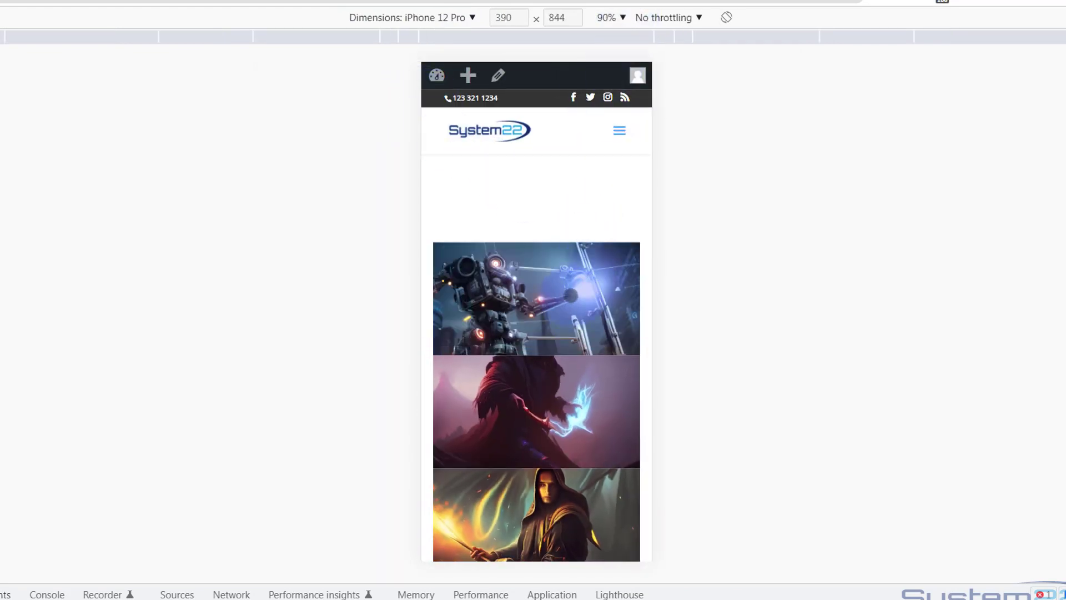
scroll(583, 256, "down", 4)
scroll(568, 271, "down", 4)
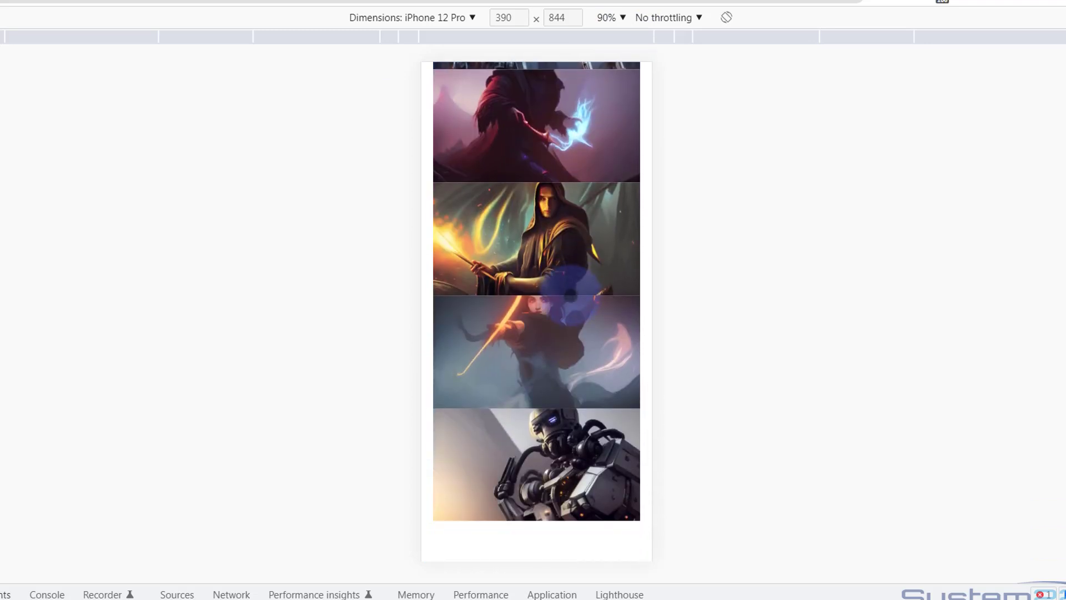
scroll(547, 240, "up", 5)
left_click(546, 240)
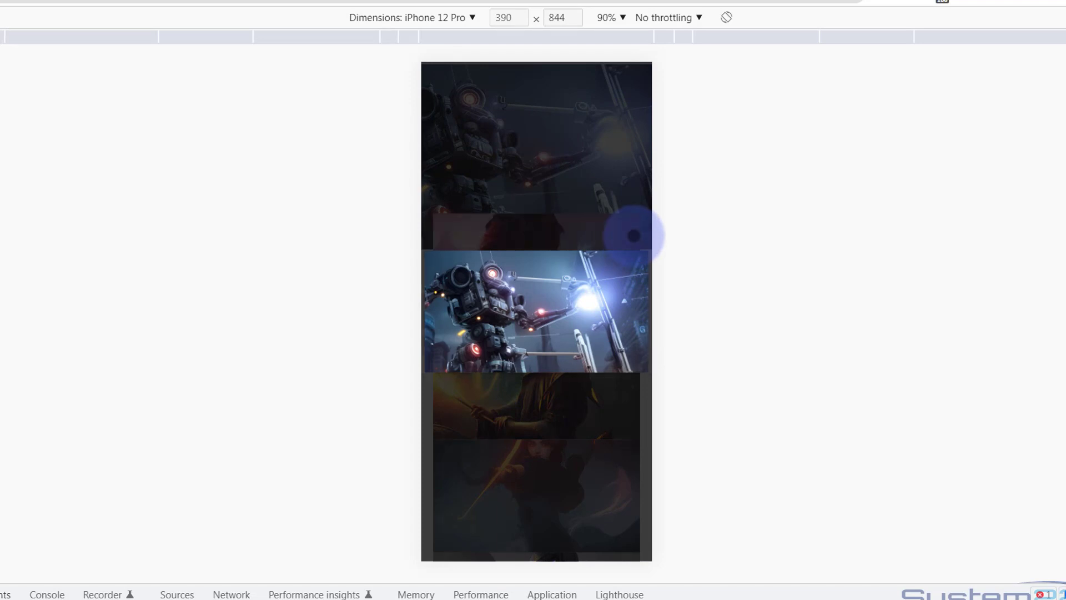
left_click(636, 235)
left_click(598, 281)
left_click(637, 236)
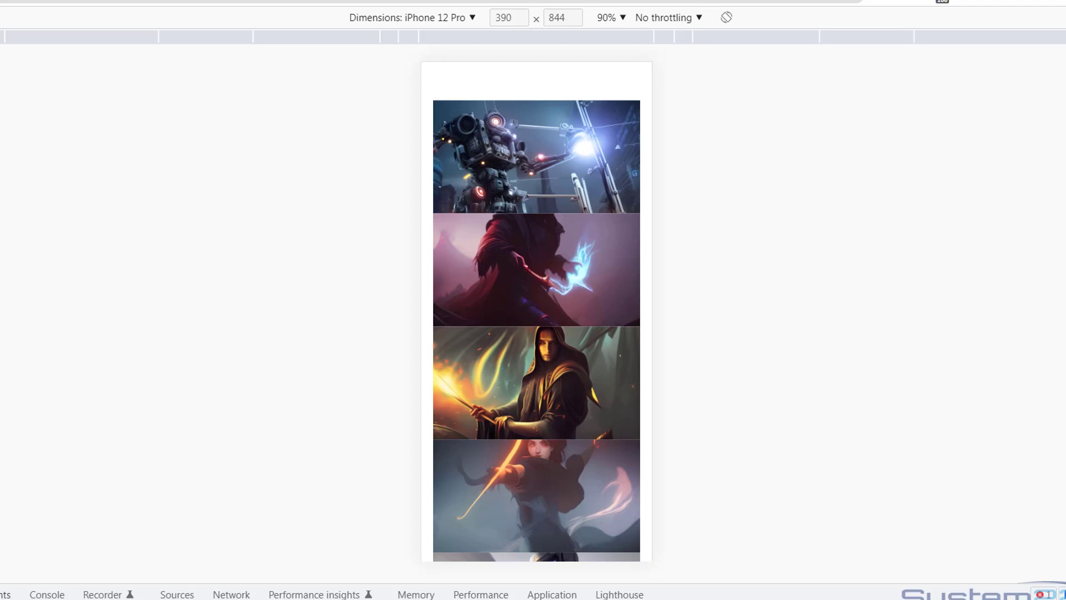
key("F12")
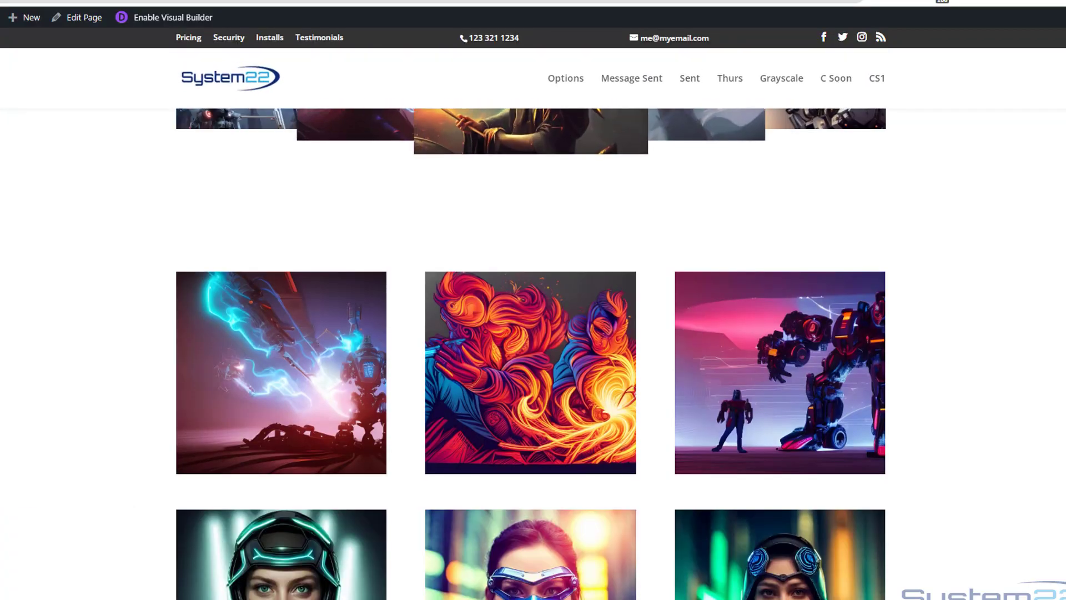
scroll(1061, 425, "up", 2)
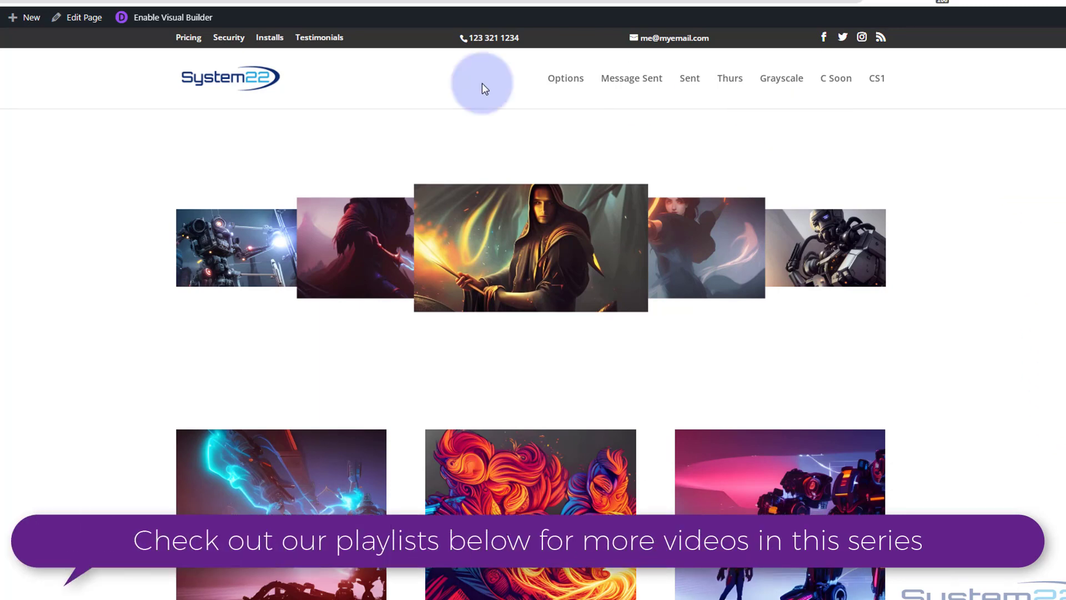
Step: Open the page in the Visual Builder and replace the overlapping image row with a new row of five equal columns
left_click(177, 24)
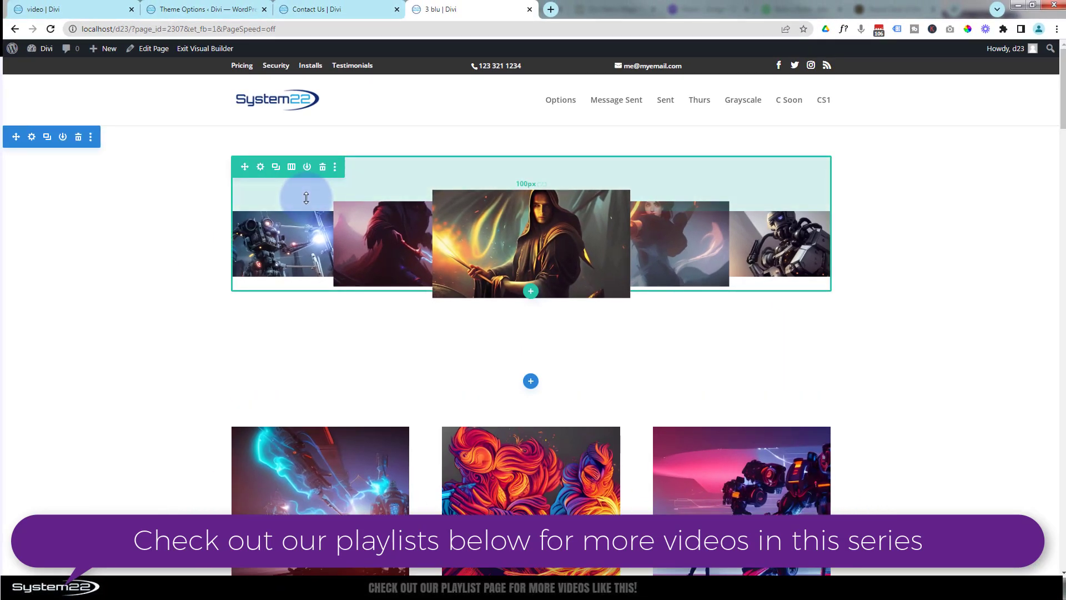
left_click(323, 167)
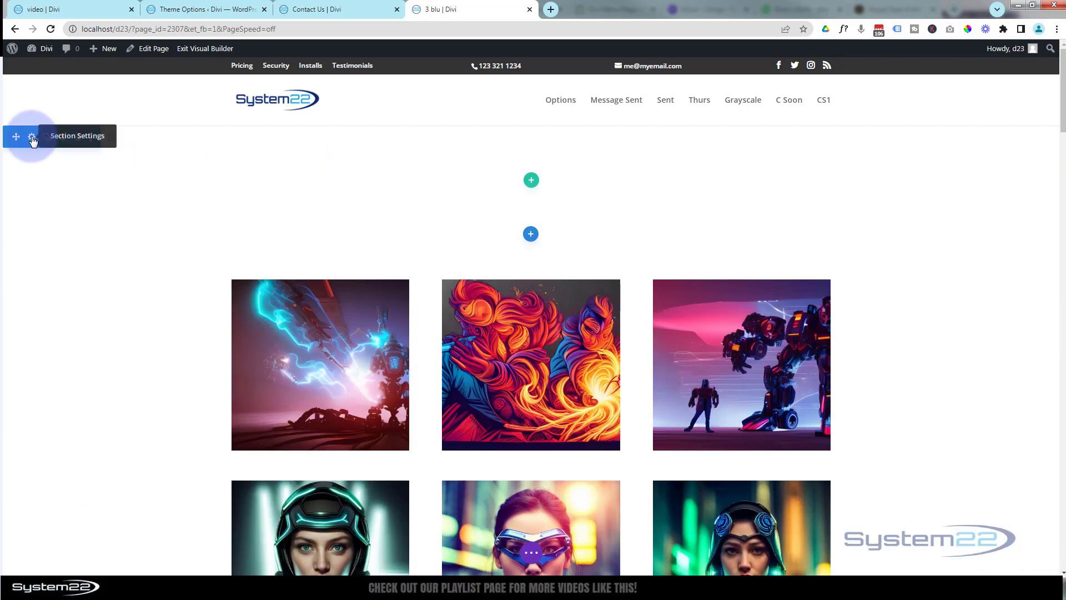
left_click(530, 181)
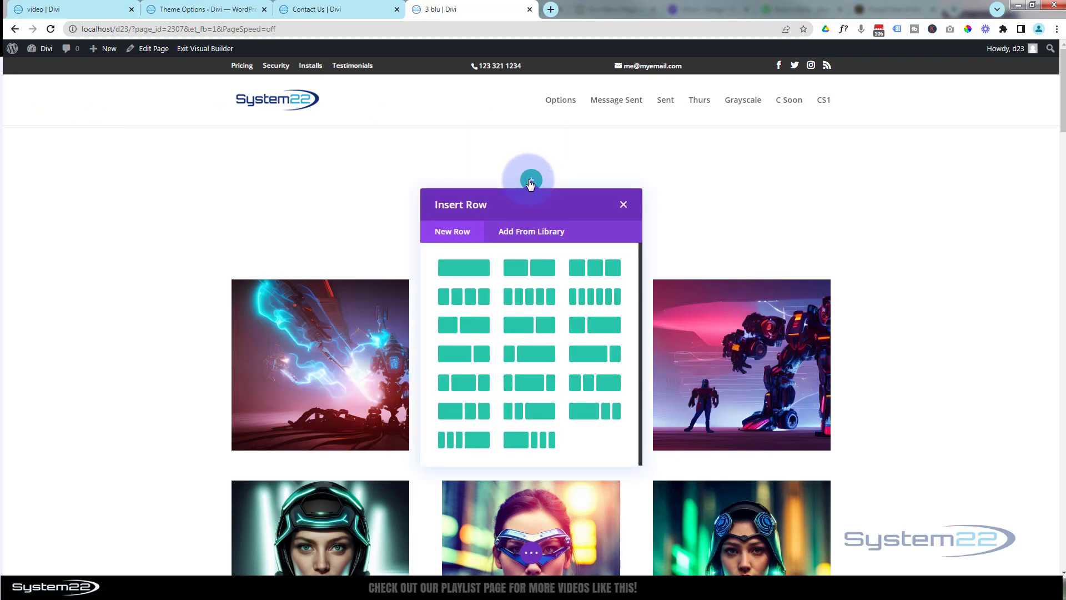
left_click(528, 299)
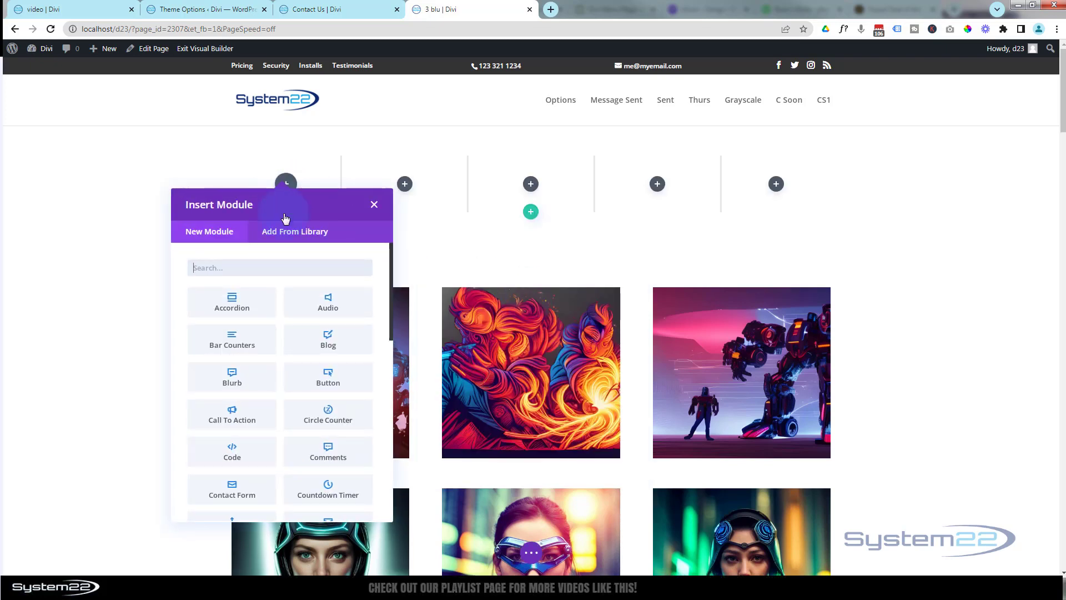
Step: Add an Image module to the first column using the media library picture of the robot beside a bright blue-white light
scroll(300, 358, "down", 5)
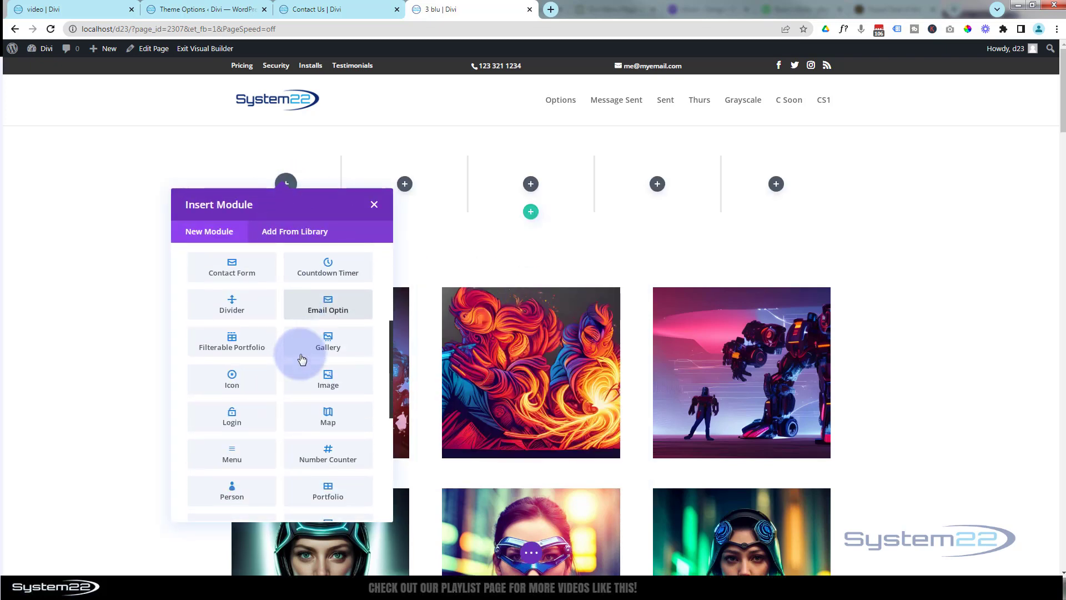
left_click(325, 381)
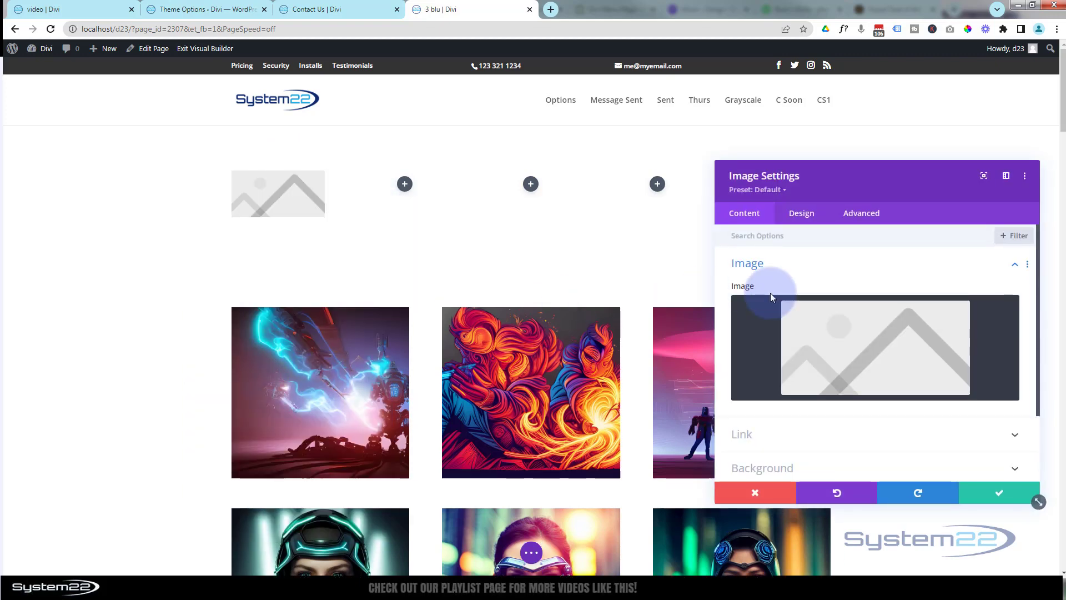
left_click(846, 347)
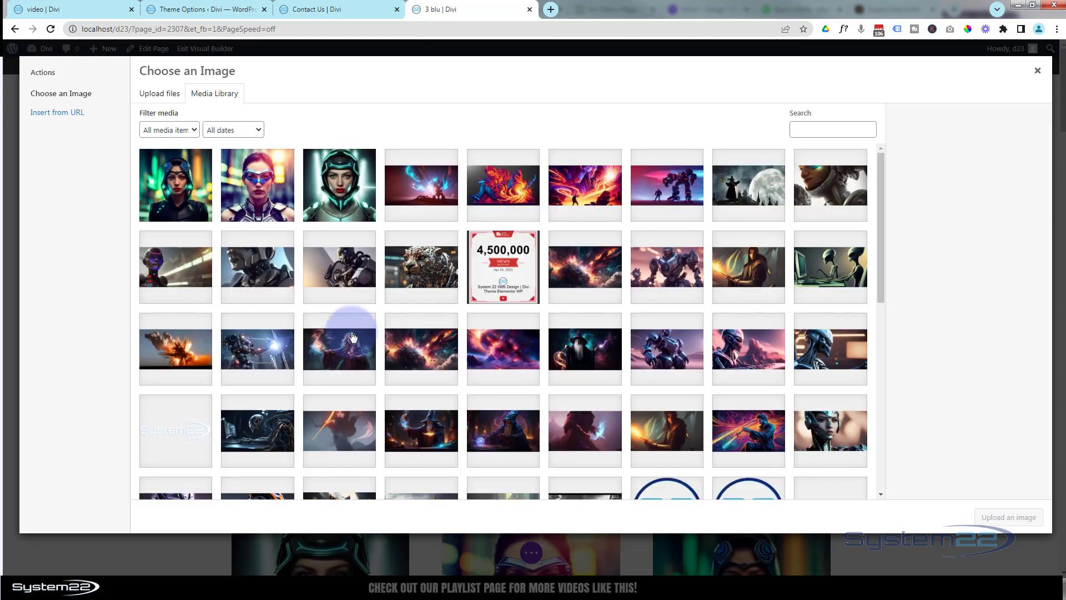
left_click(272, 343)
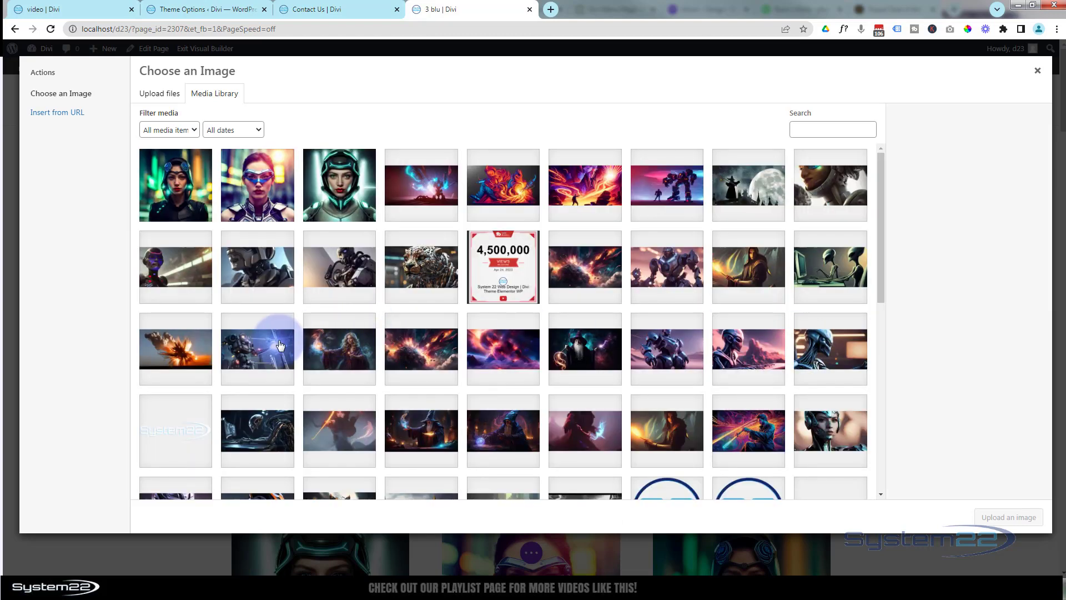
left_click(1025, 517)
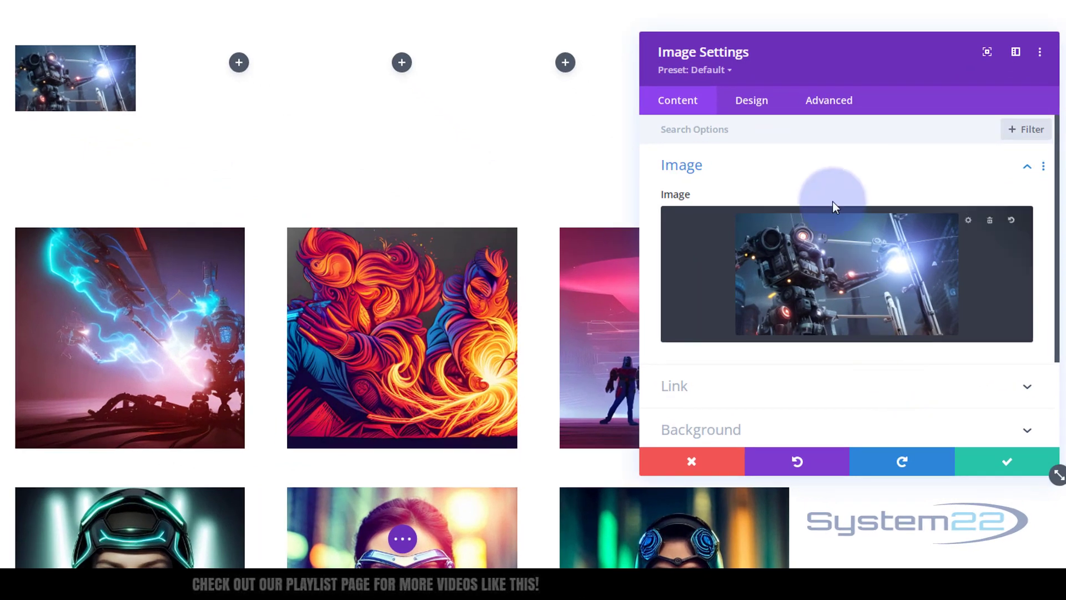
Step: Set the robot image to open in a lightbox, leaving its link URL empty
scroll(814, 261, "down", 3)
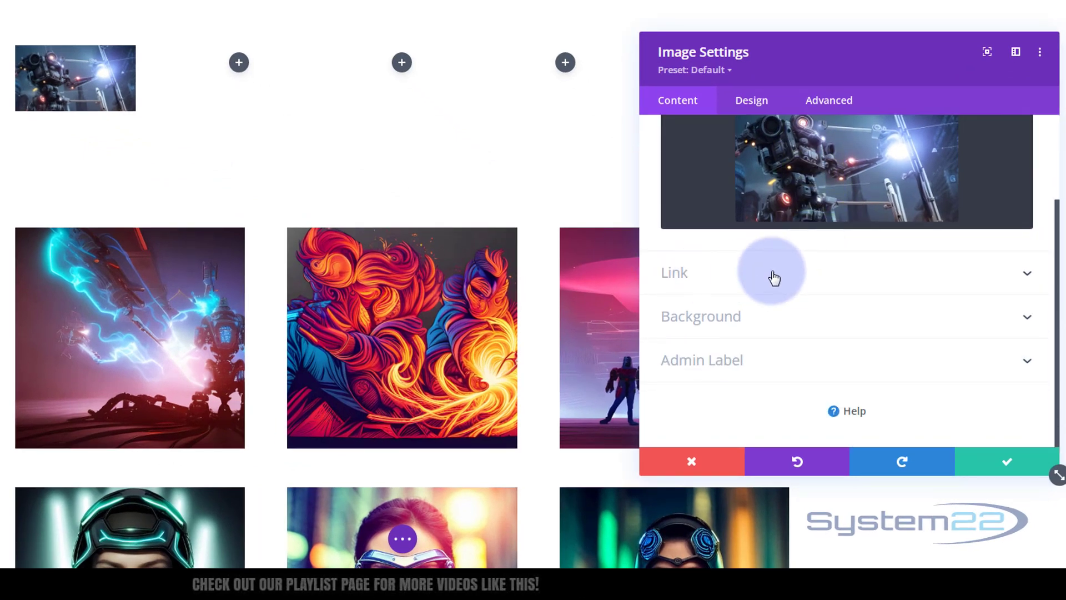
left_click(773, 274)
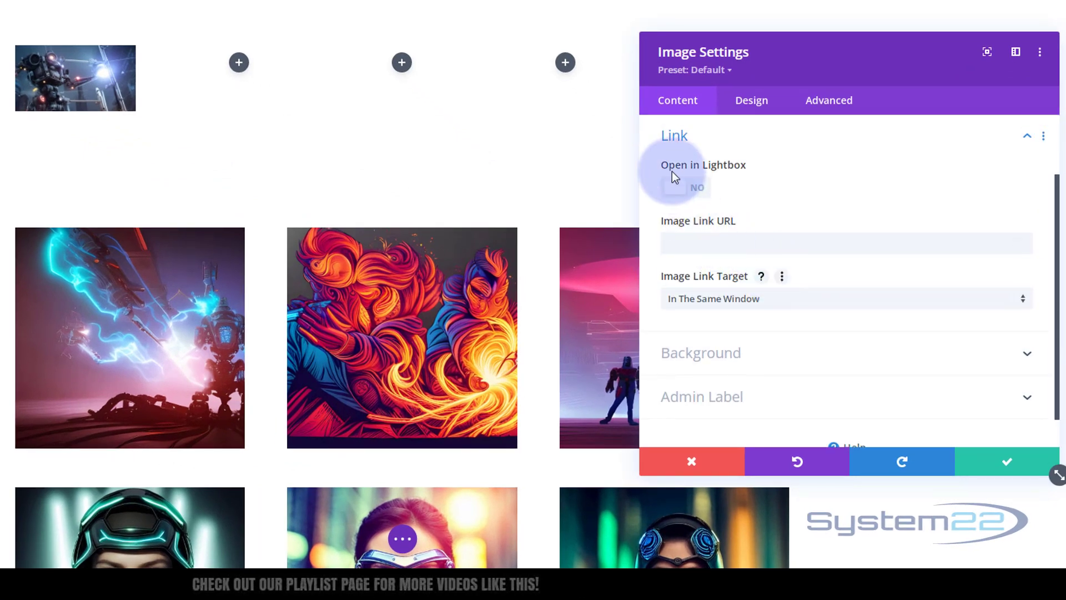
left_click(704, 241)
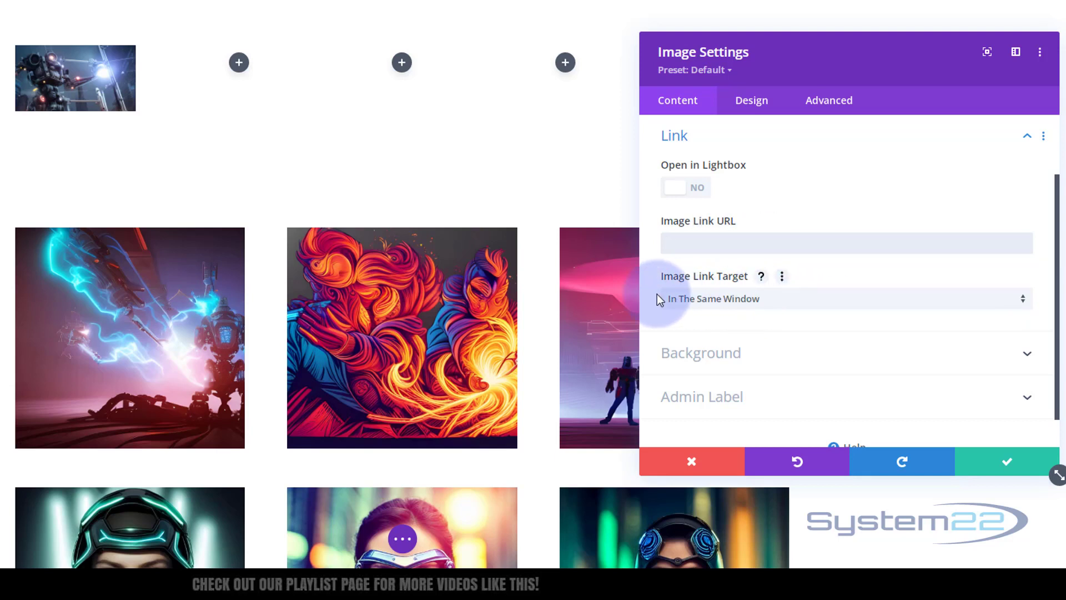
left_click(759, 302)
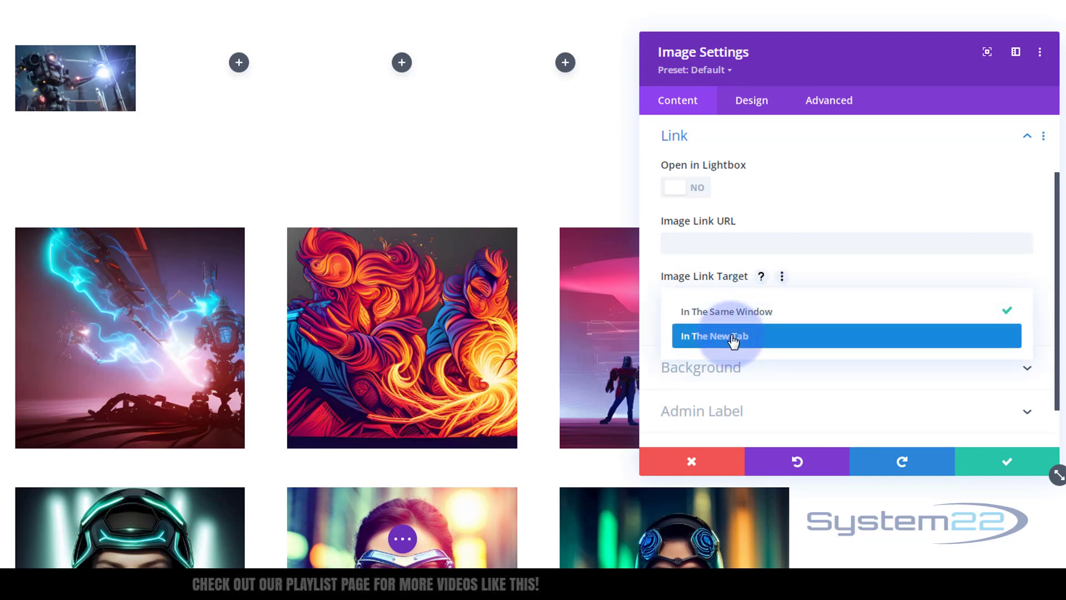
left_click(651, 269)
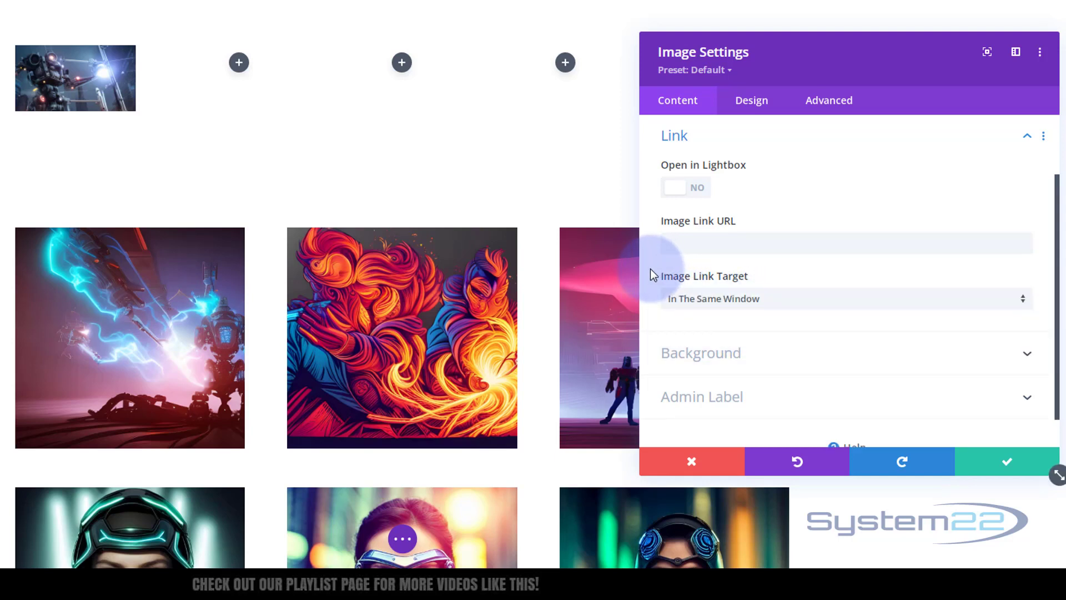
left_click(691, 187)
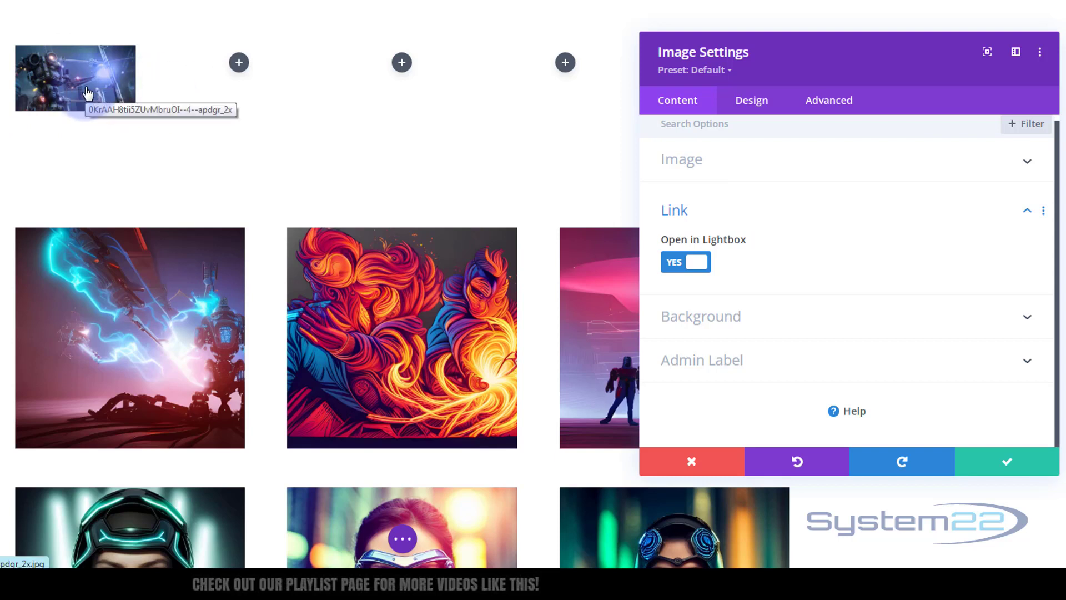
Step: Clear the robot image's title text in its attributes
left_click(821, 105)
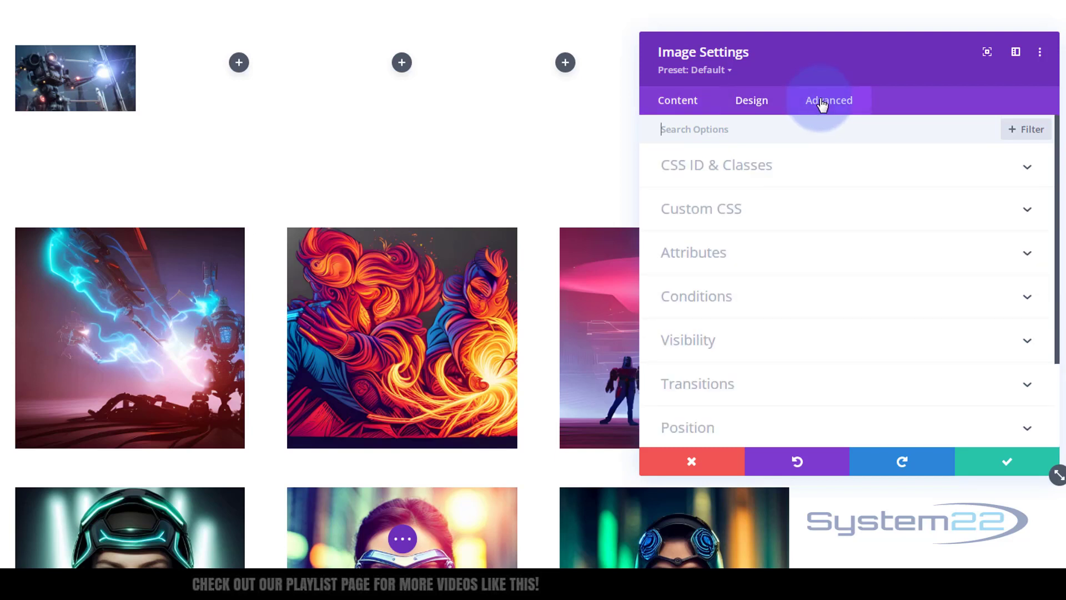
left_click(781, 263)
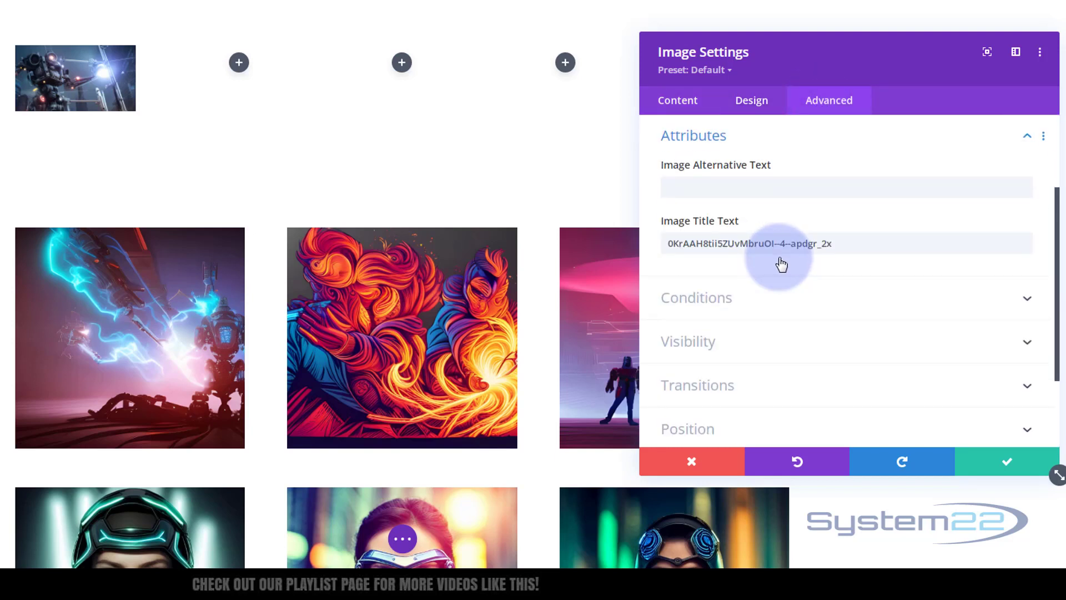
left_click_drag(863, 242, 647, 257)
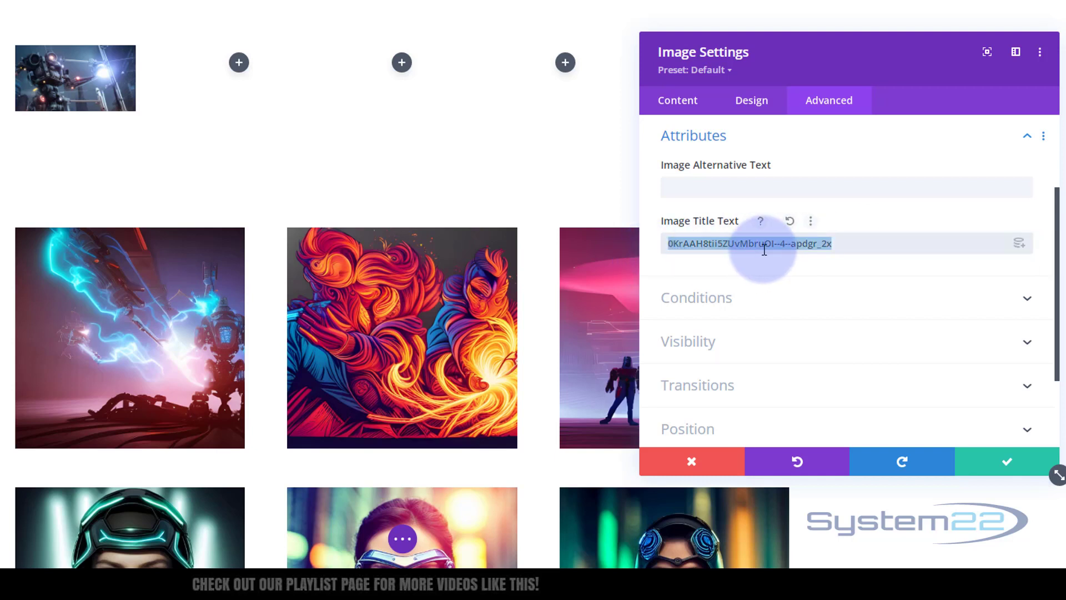
key("BackSpace")
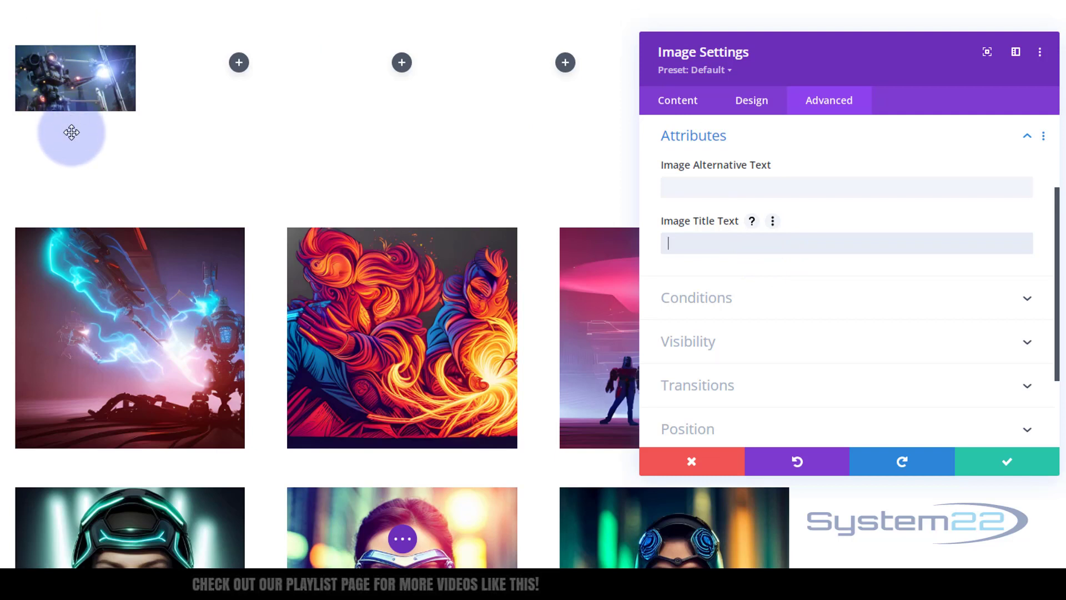
Step: Enable hover options for the robot image's Transform, scale it to 160% on hover, and compare the hover and desktop states
left_click(755, 105)
scroll(763, 238, "down", 3)
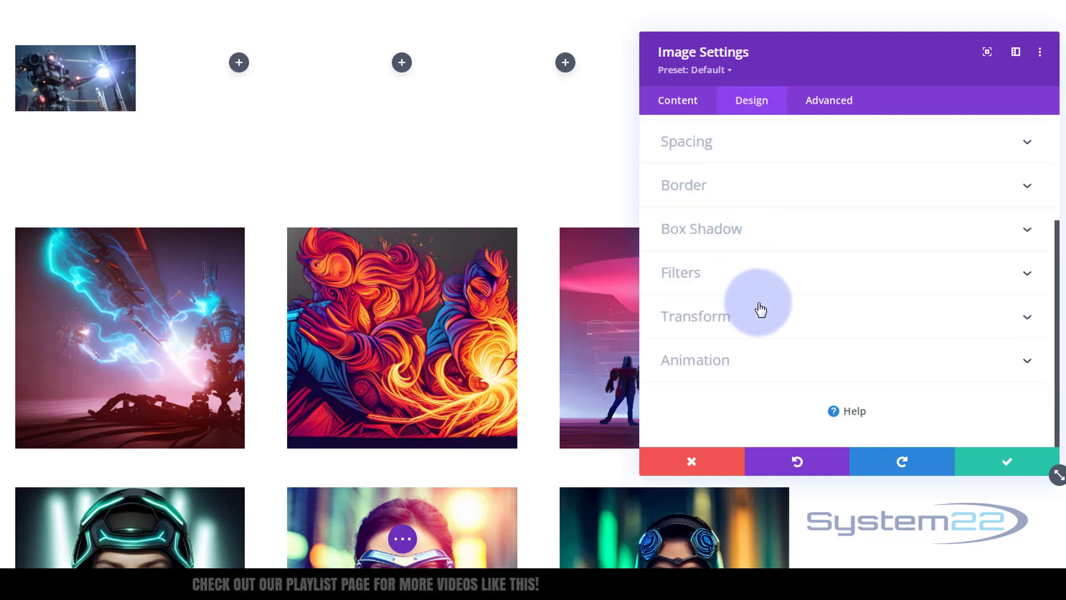
left_click(755, 327)
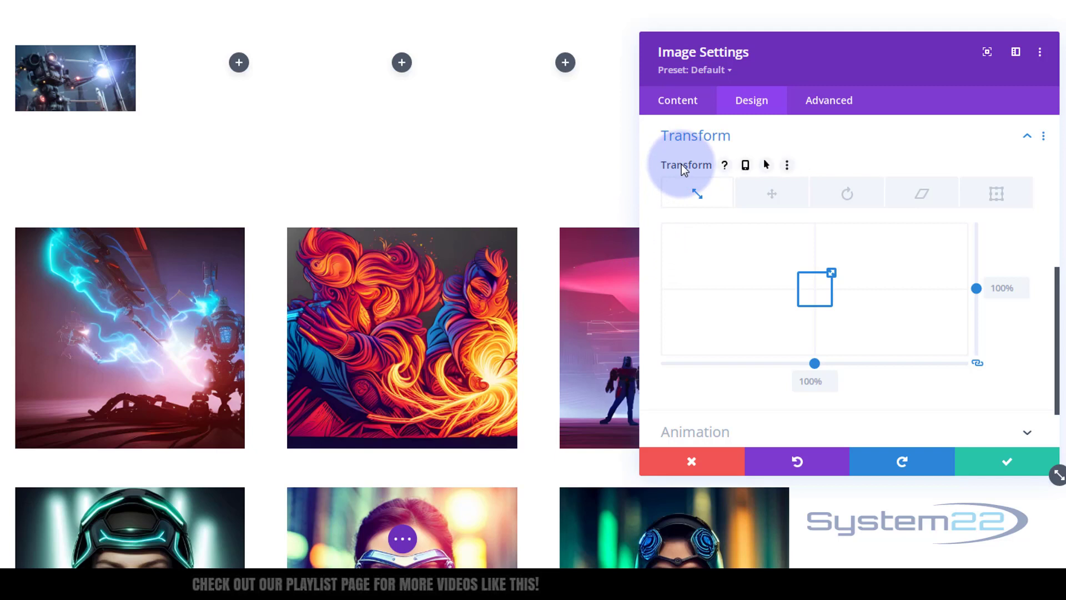
left_click(766, 166)
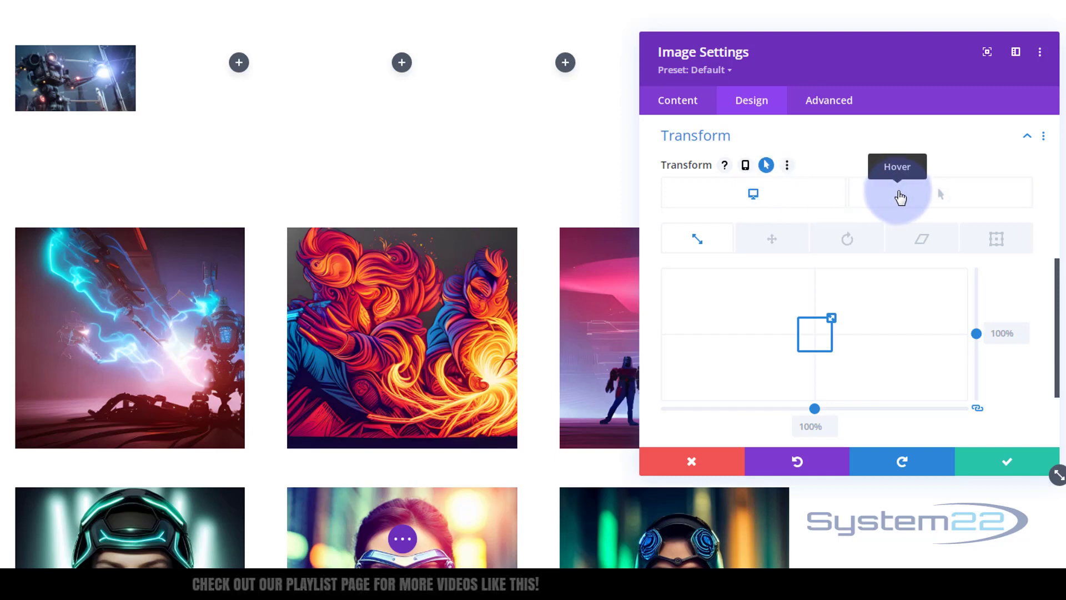
left_click(900, 197)
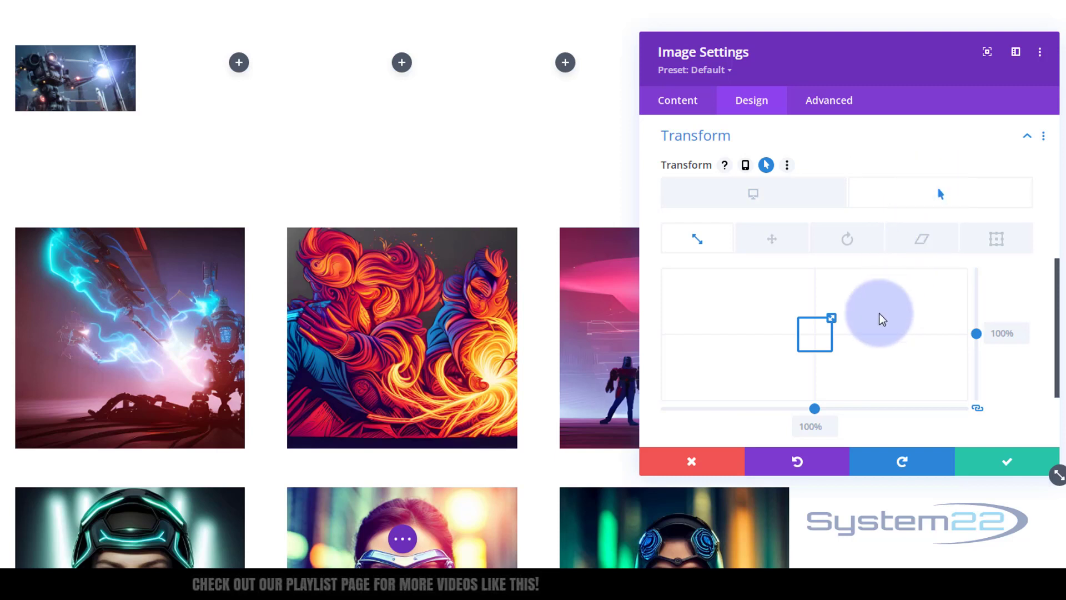
left_click_drag(831, 317, 845, 307)
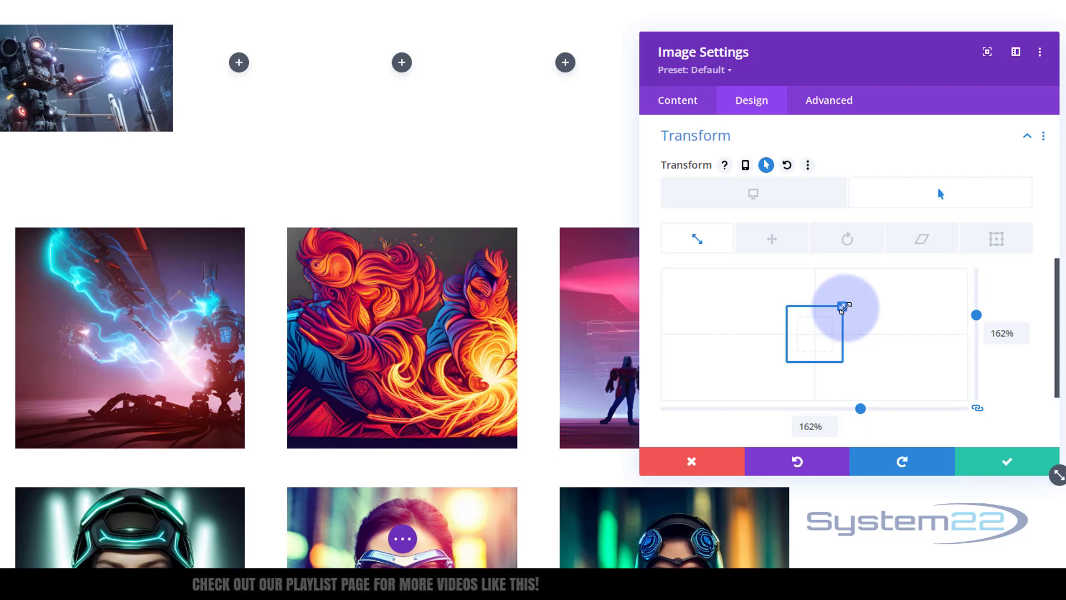
left_click(1022, 337)
left_click(1022, 337)
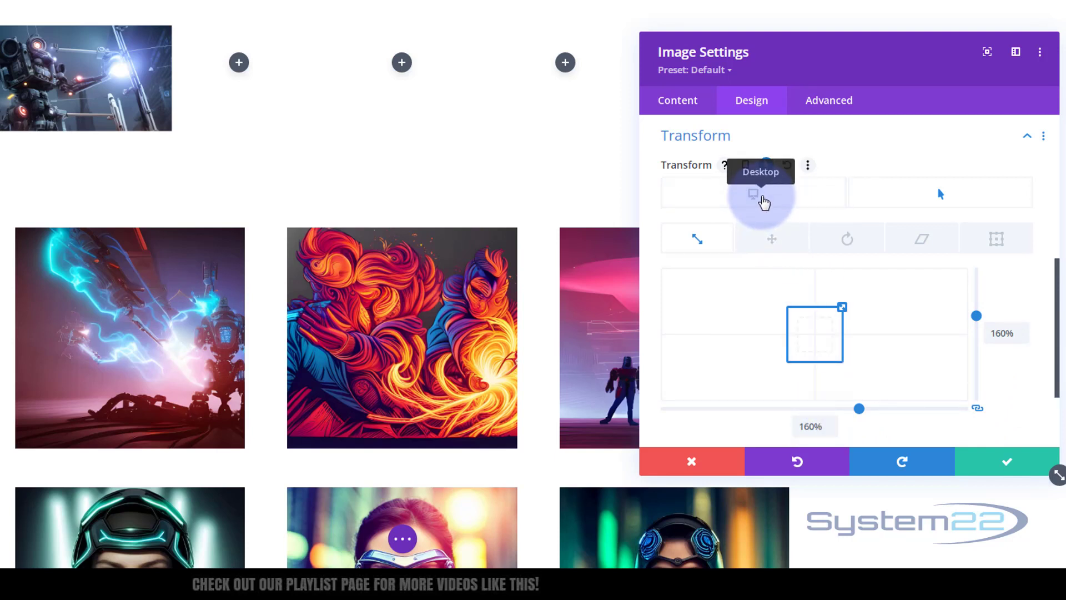
left_click(764, 201)
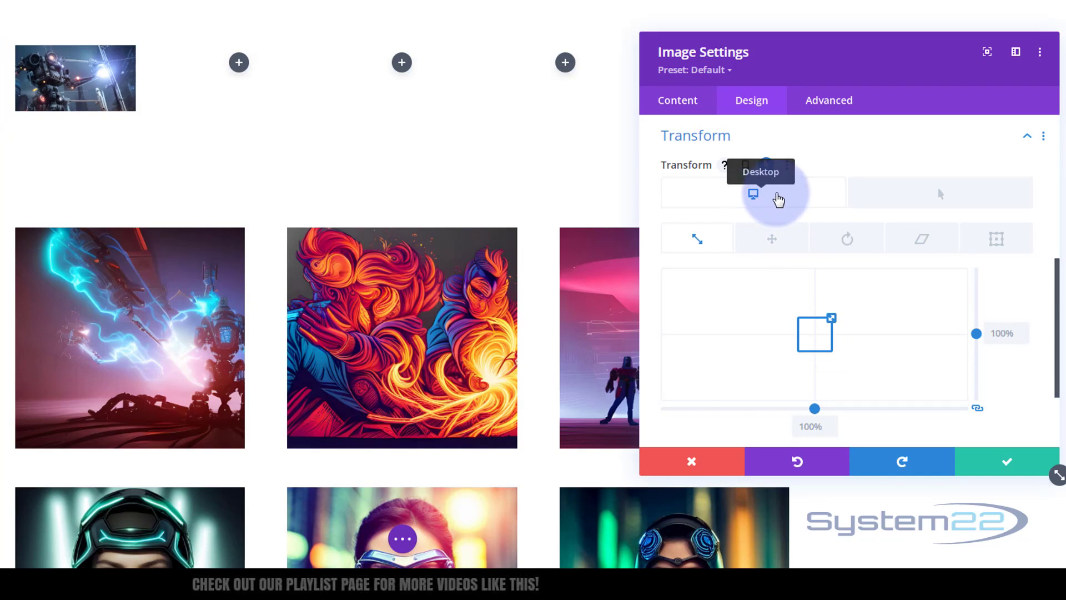
left_click(908, 195)
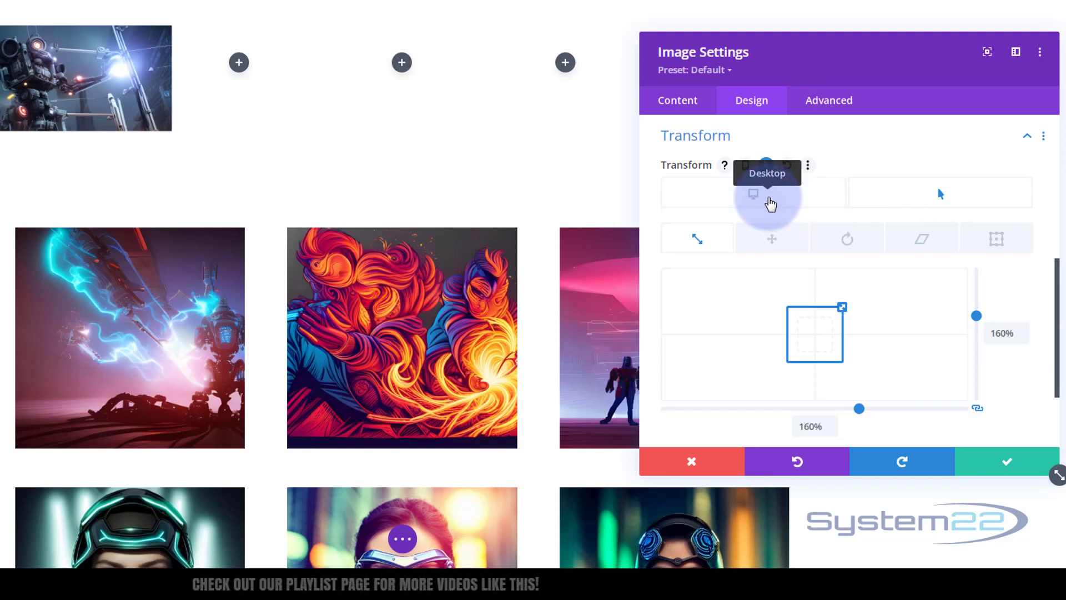
left_click(769, 200)
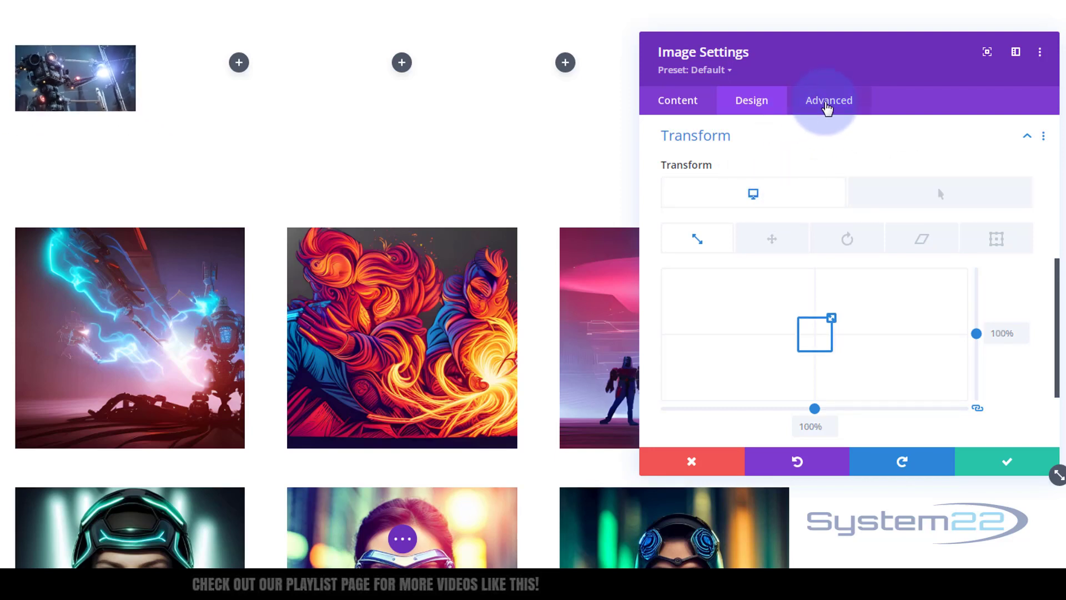
Step: Set the robot image's transition duration to 600ms and its speed curve to Ease-In-Out, and save the module settings
left_click(827, 105)
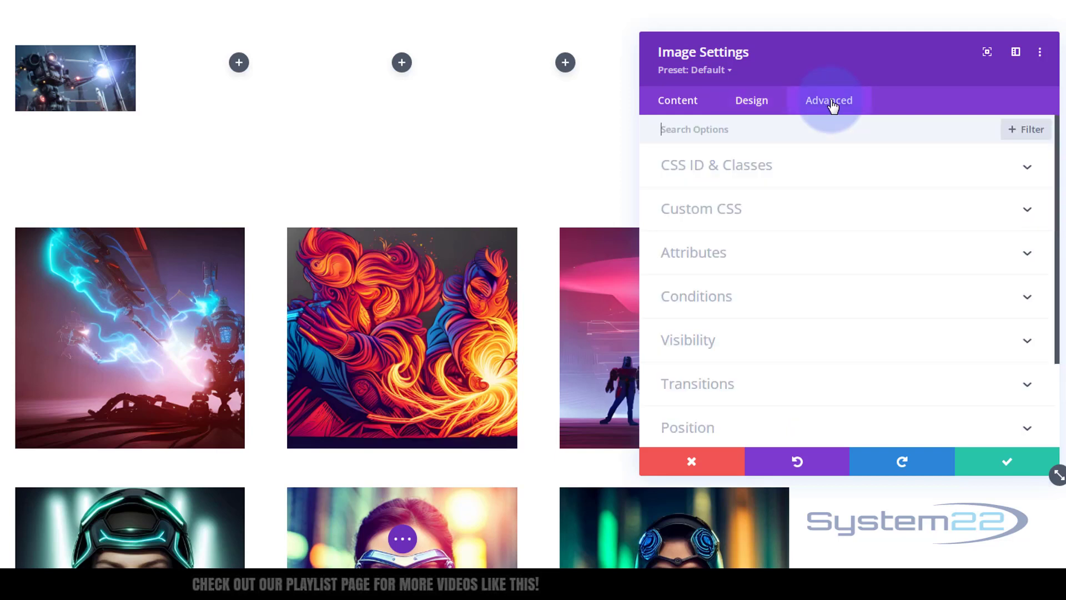
left_click(808, 392)
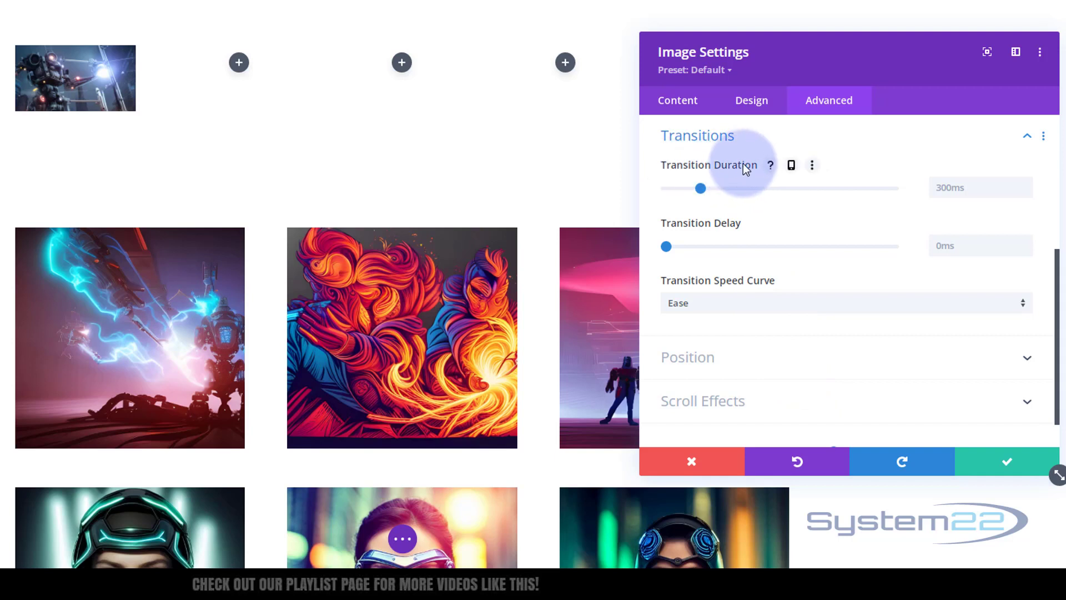
left_click(937, 186)
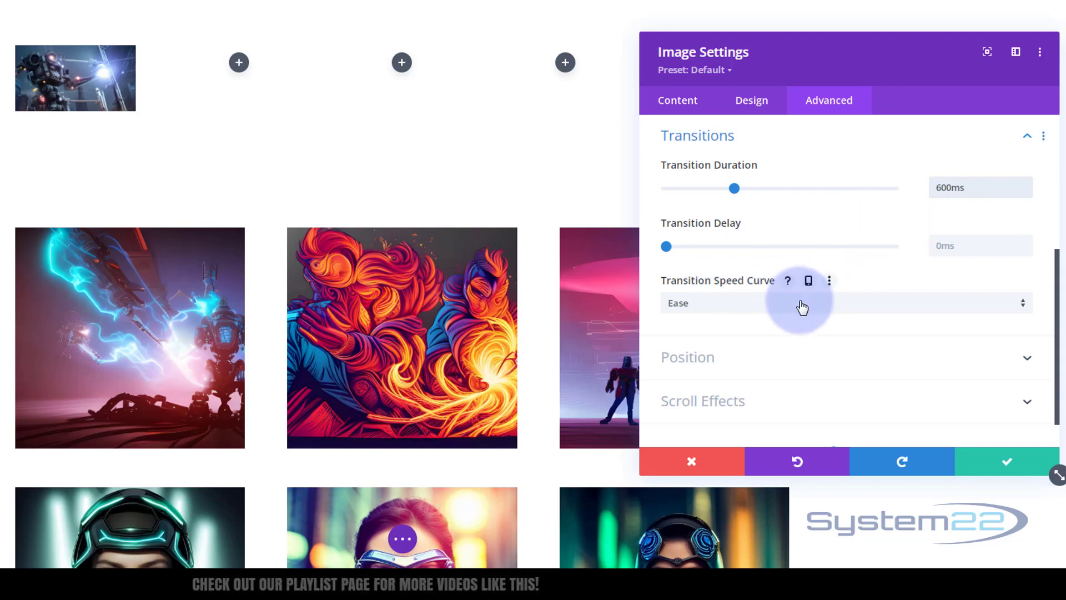
left_click(801, 306)
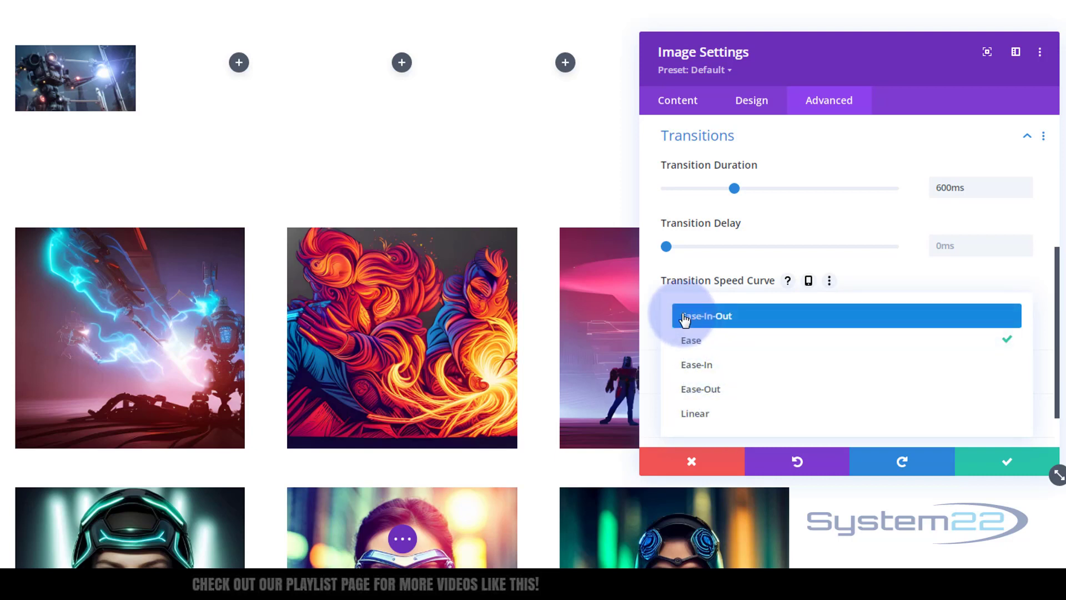
left_click(705, 320)
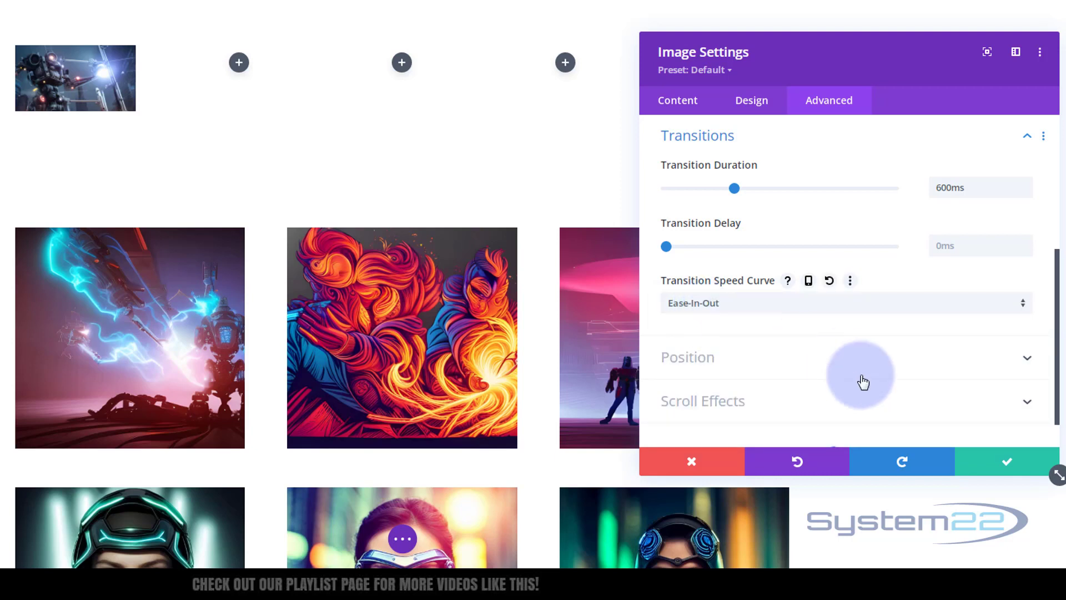
left_click(999, 463)
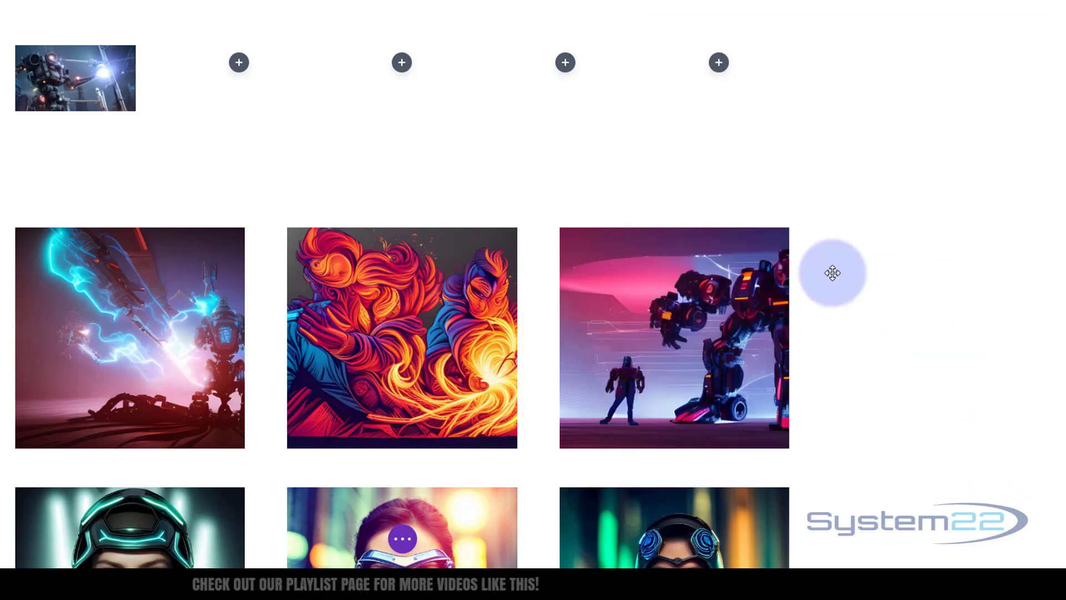
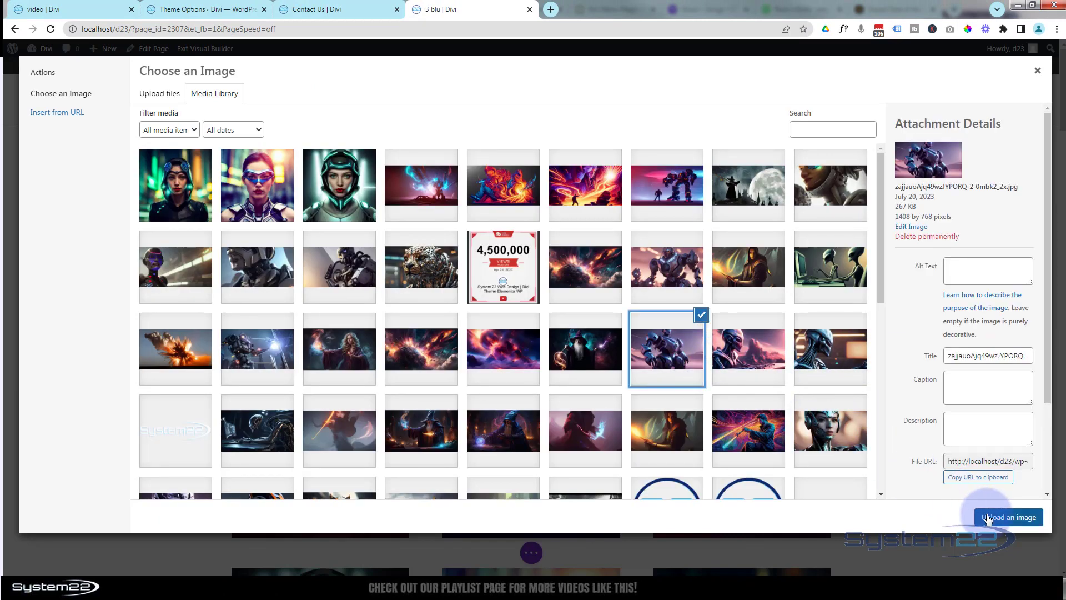
Step: Replace the second image with the selected armoured robot picture, set its desktop transform scale to 130%, and save the module
left_click(1008, 517)
mouse_move(792, 326)
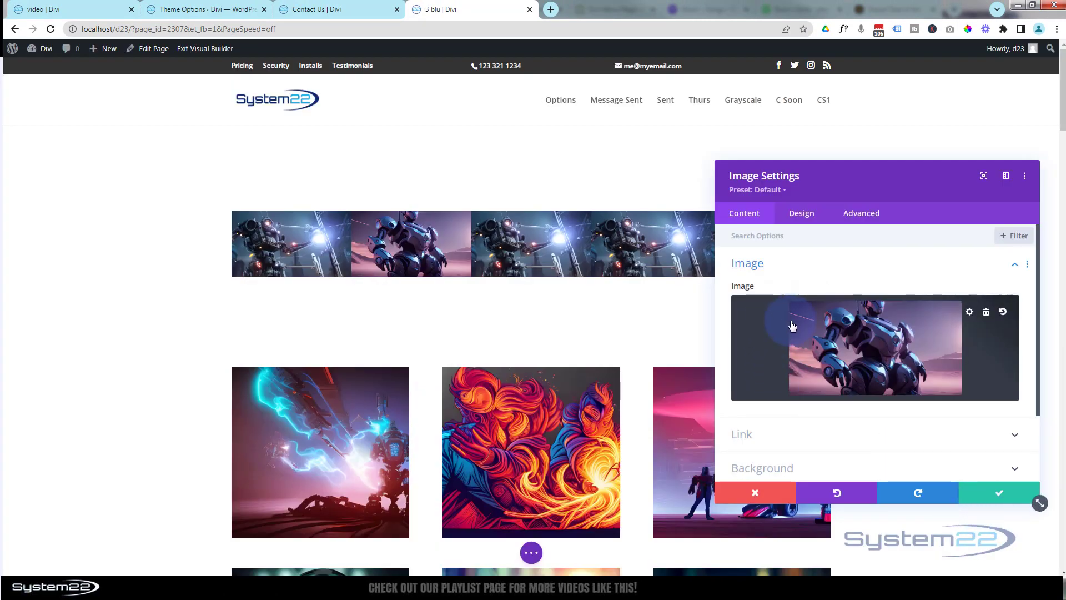
left_click(805, 217)
scroll(876, 309, "down", 3)
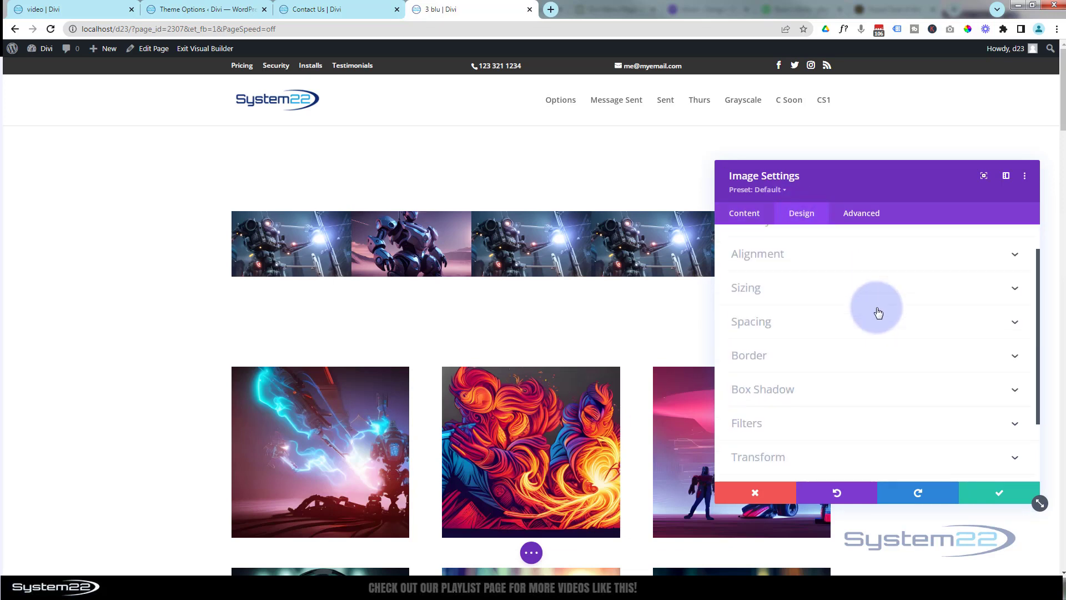
left_click(860, 387)
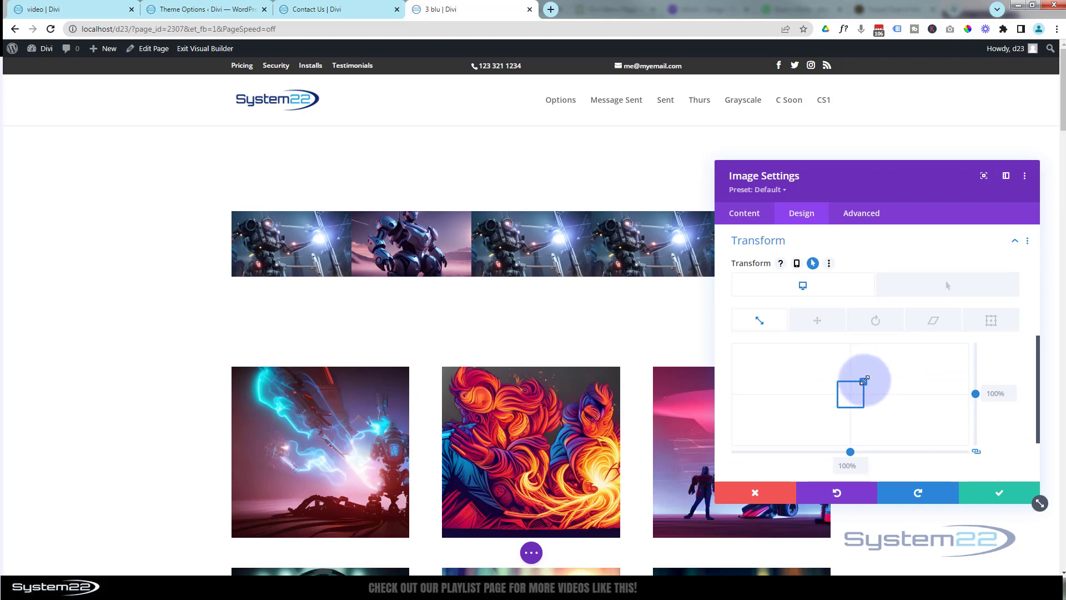
left_click_drag(865, 380, 871, 373)
left_click(1011, 397)
left_click(1010, 397)
left_click(1011, 397)
left_click(1011, 397)
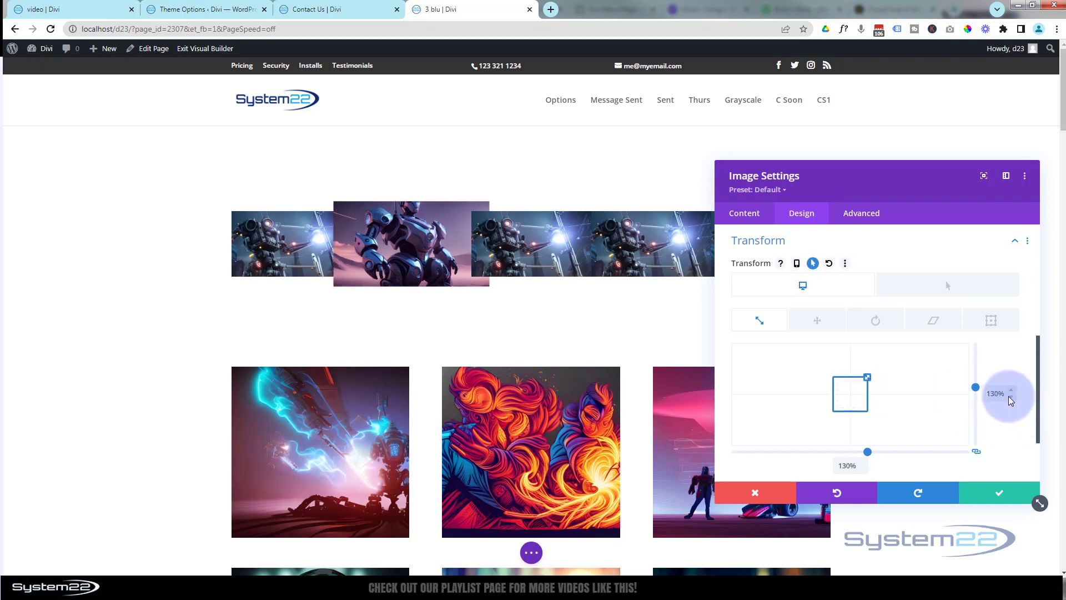
left_click(951, 291)
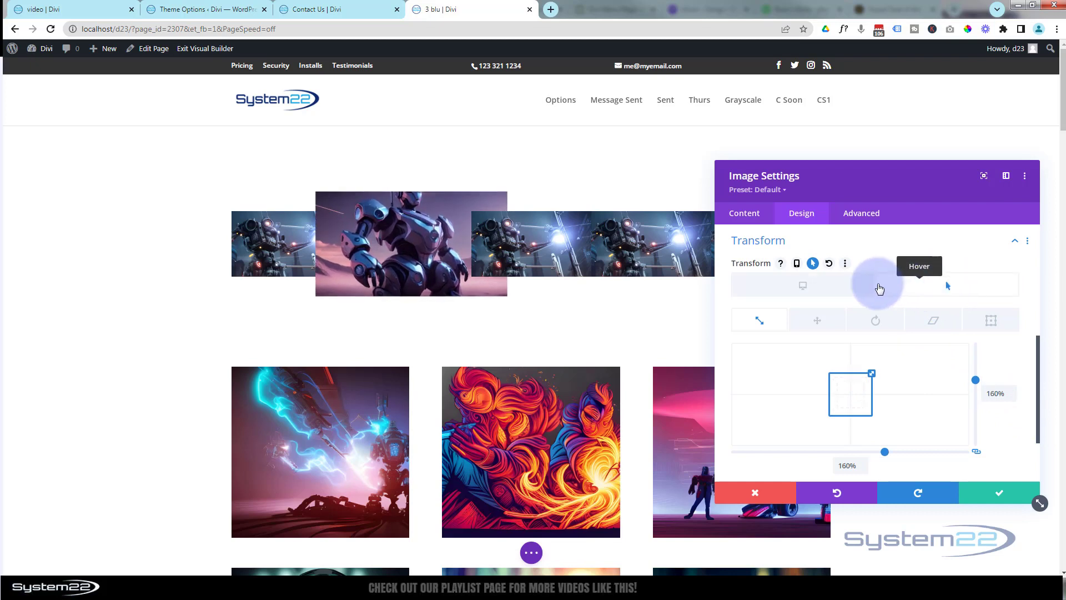
left_click(846, 290)
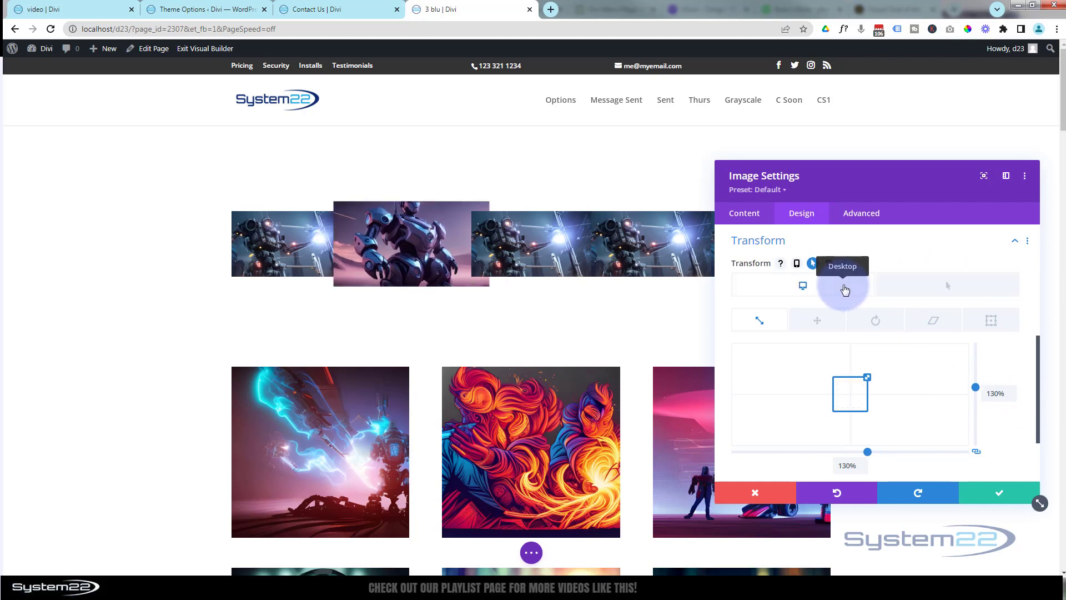
left_click(1000, 494)
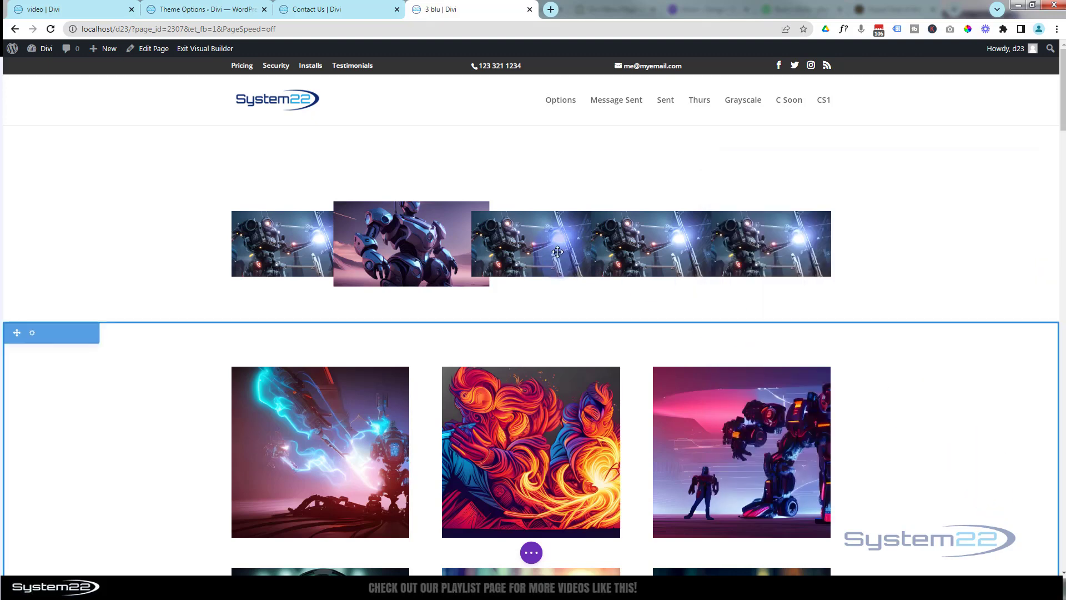
Step: Replace the third column's image with the media library picture of the hooded figure holding a glowing flame
mouse_move(544, 251)
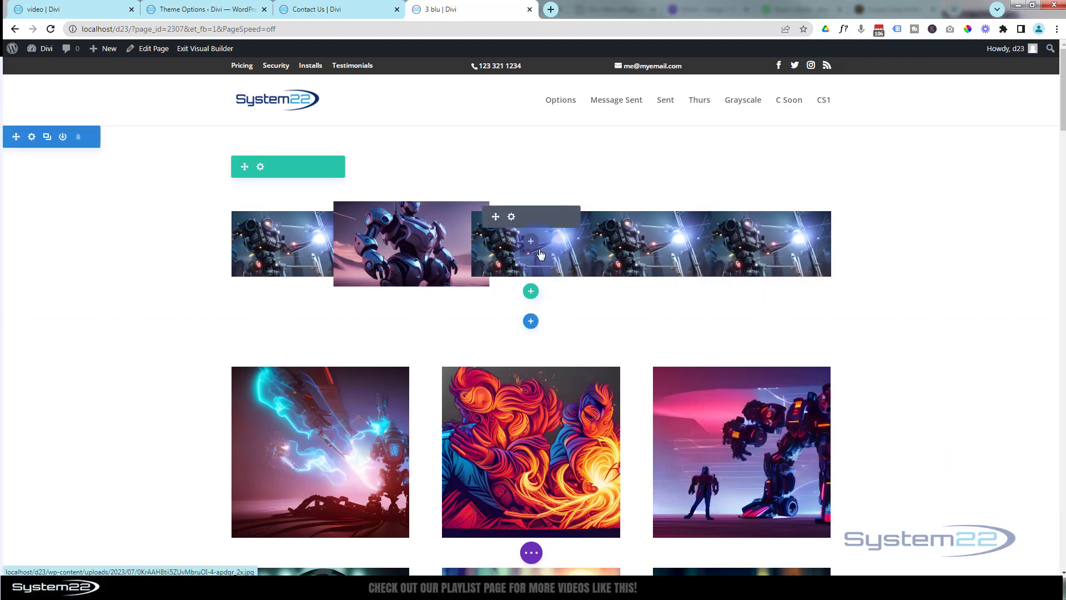
left_click(511, 219)
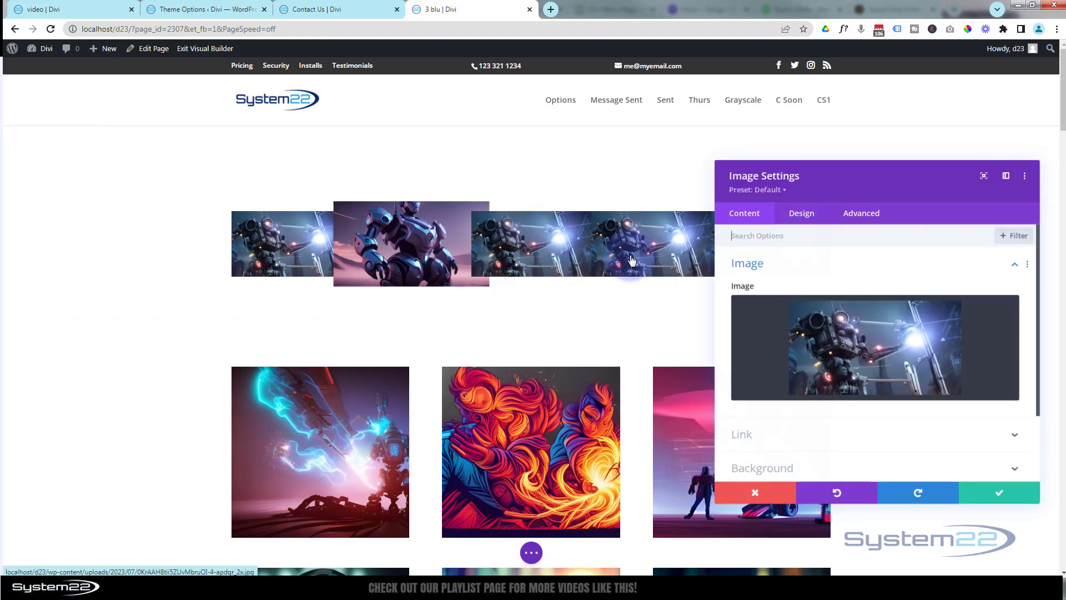
left_click(881, 362)
left_click(666, 427)
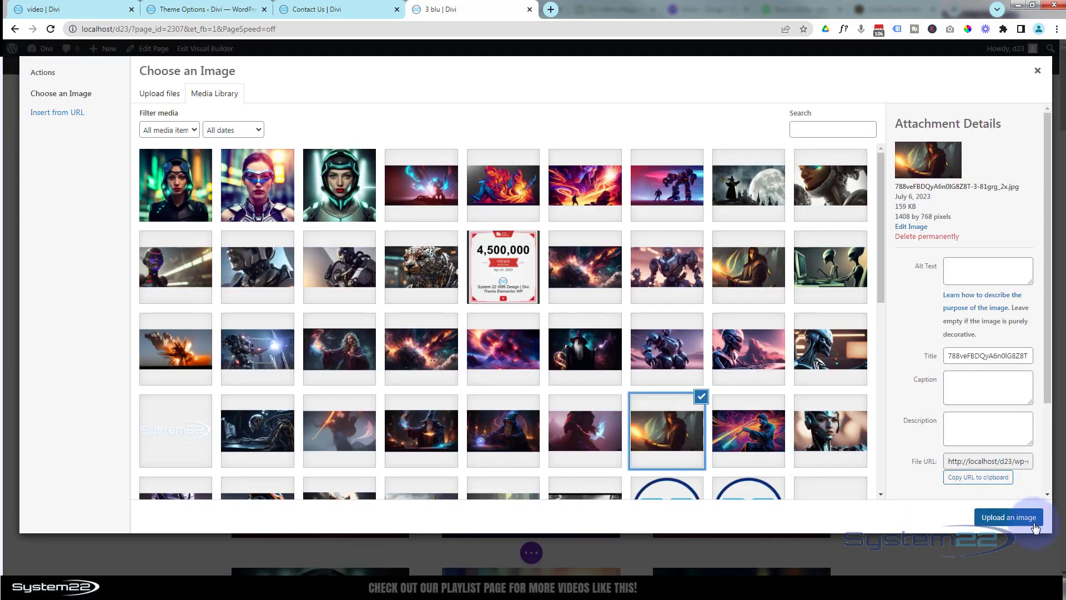
left_click(1008, 517)
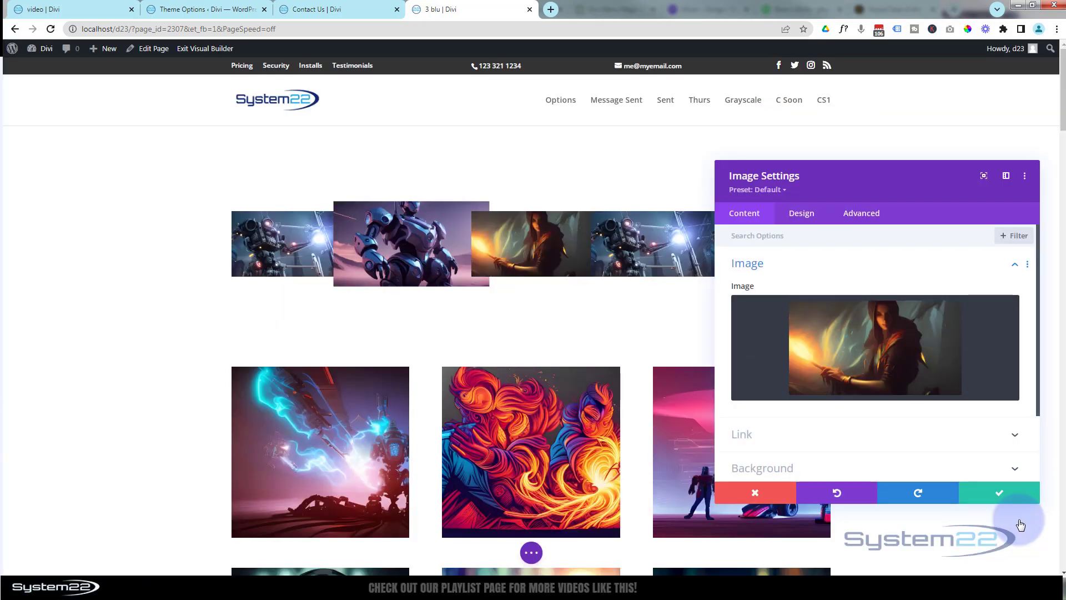
Step: Set the hooded figure image's desktop transform scale to 160%
left_click(809, 219)
scroll(870, 374, "down", 3)
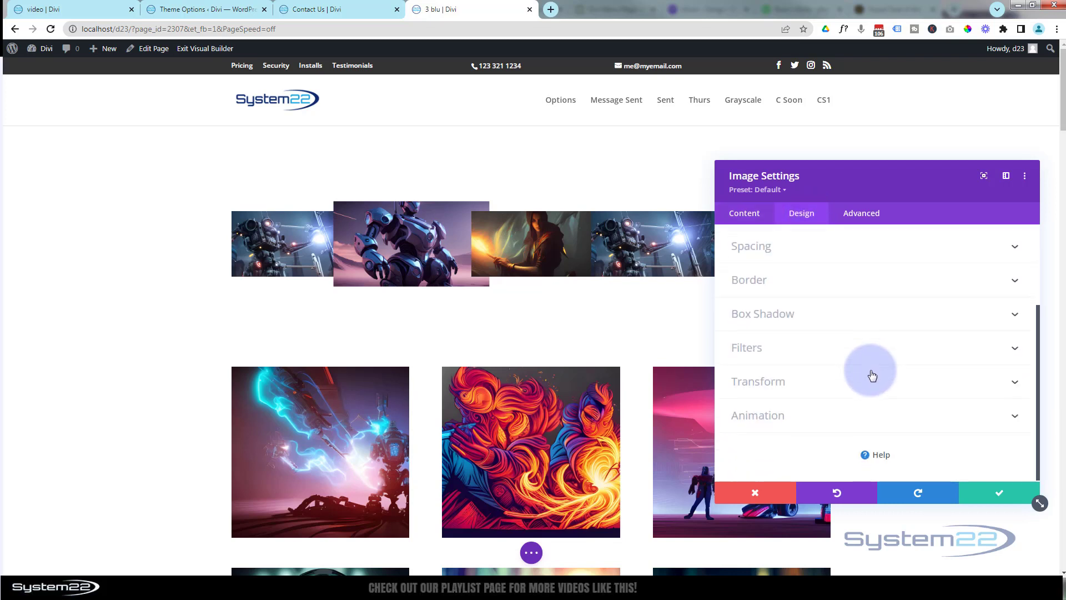
left_click(869, 388)
left_click(812, 263)
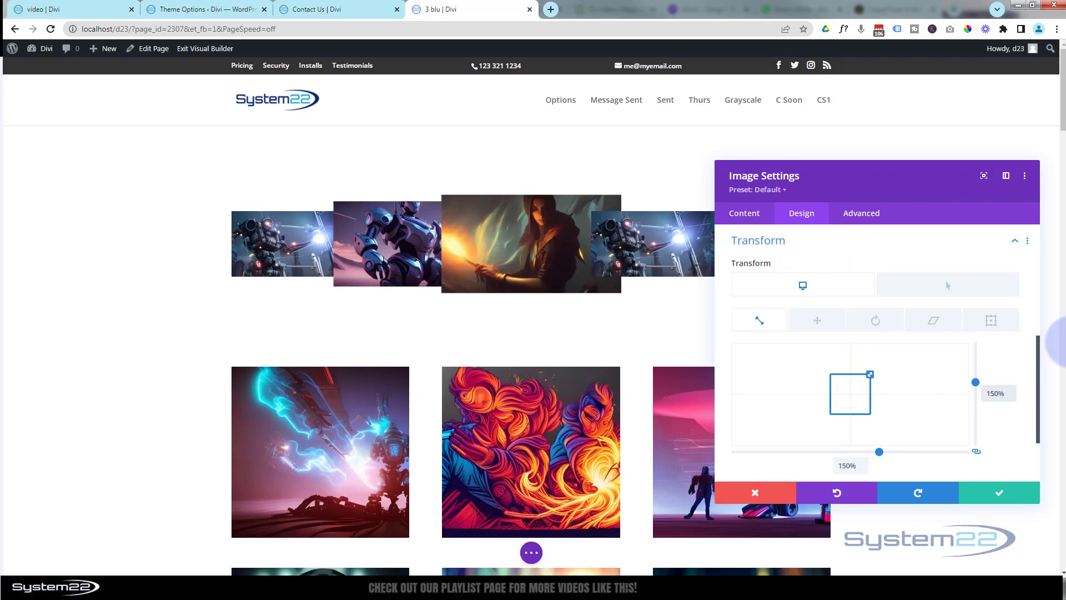
left_click(993, 393)
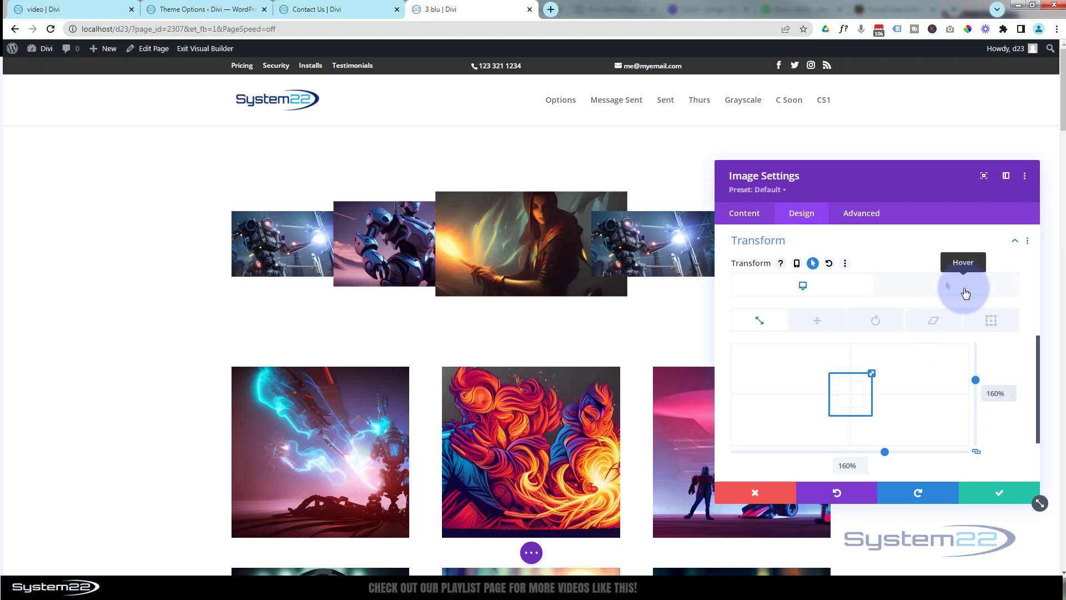
Step: Set the hooded figure image's hover transform scale to 170% and save the module settings
left_click(966, 291)
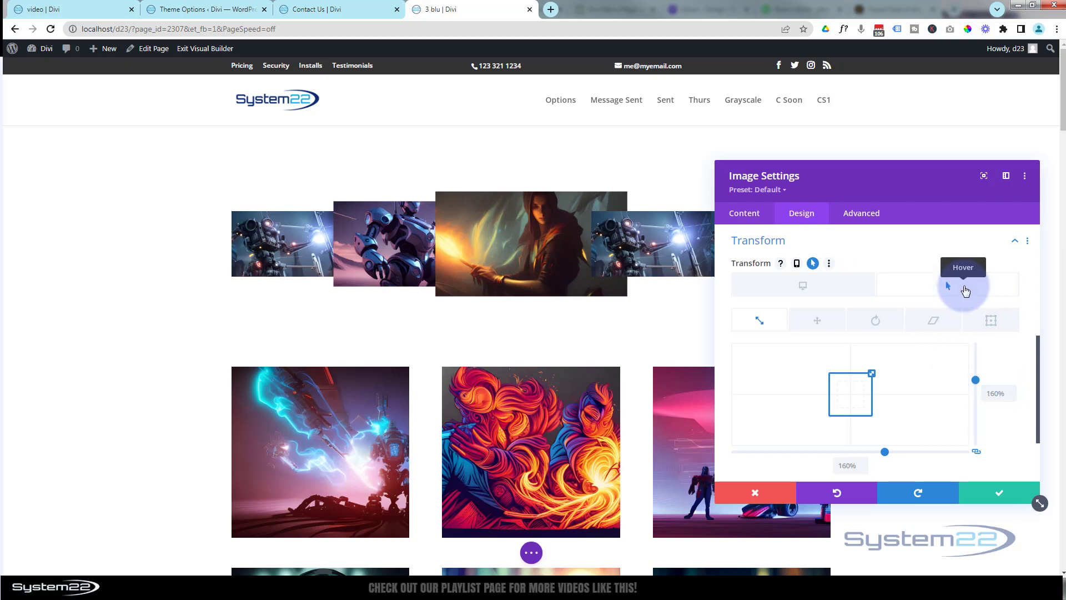
left_click(983, 395)
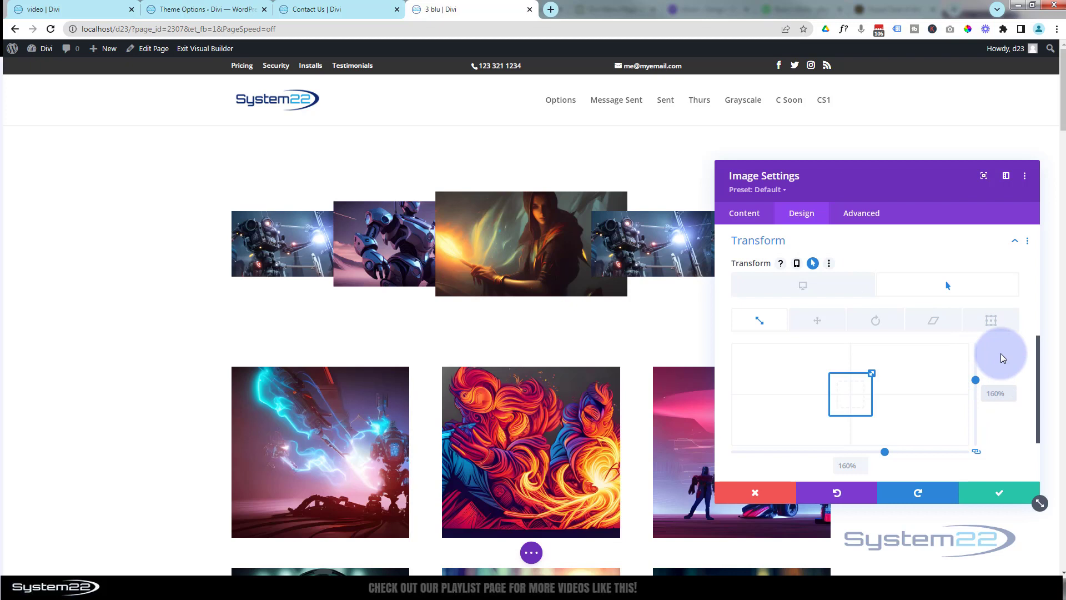
type("170%")
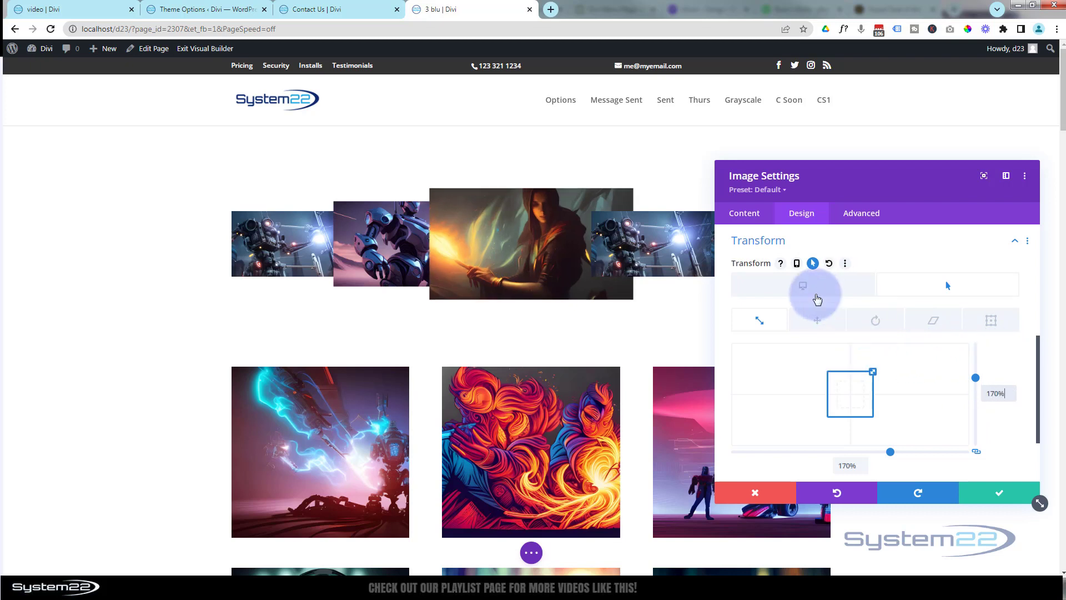
left_click(816, 290)
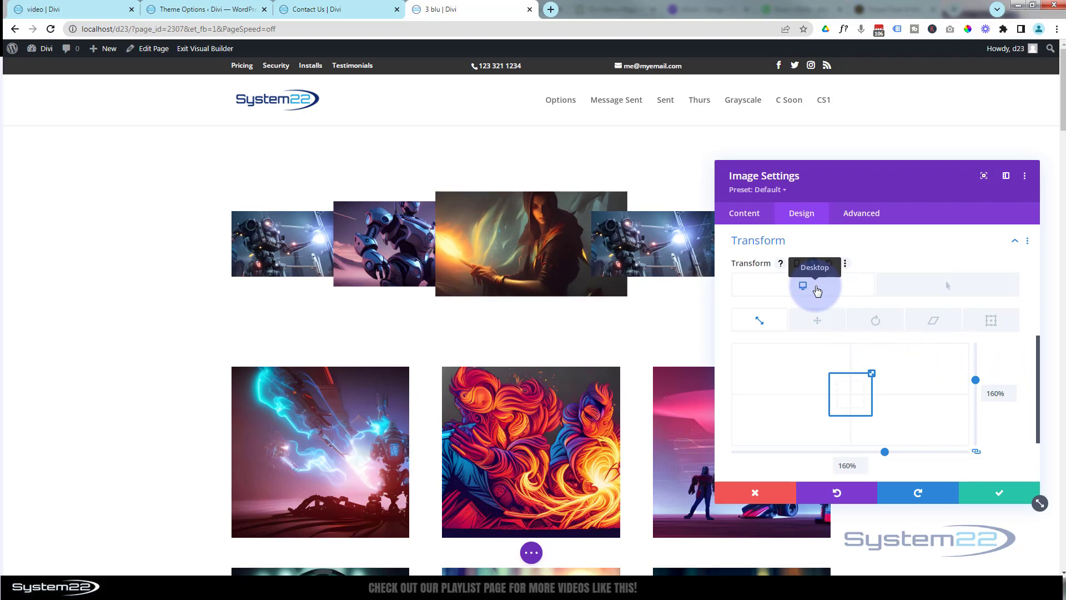
left_click(1006, 495)
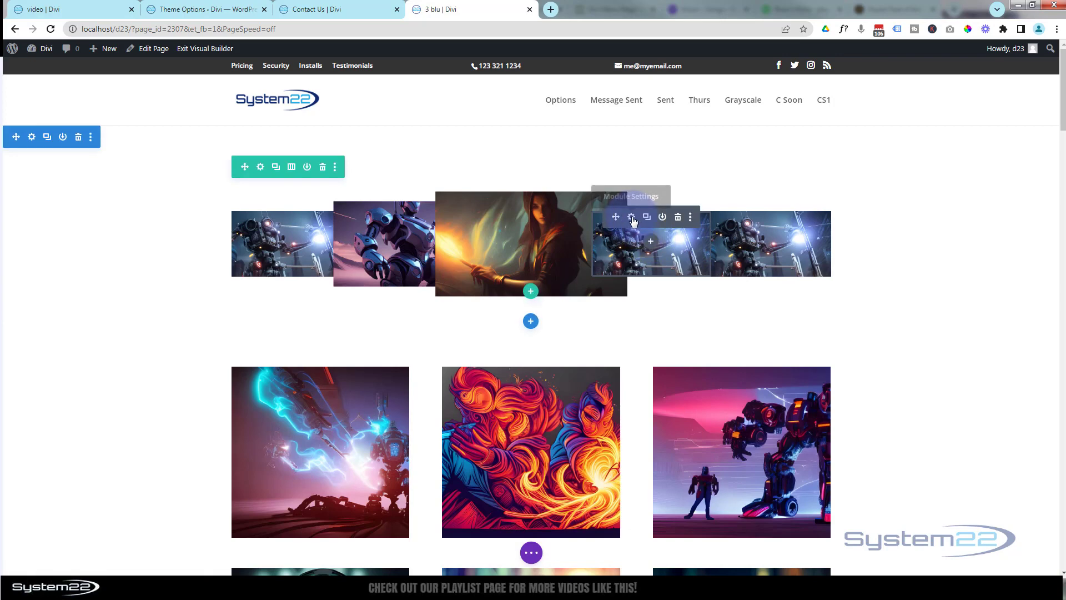
Step: Set the fourth column image's desktop transform scale to 130% and save the module settings
left_click(631, 217)
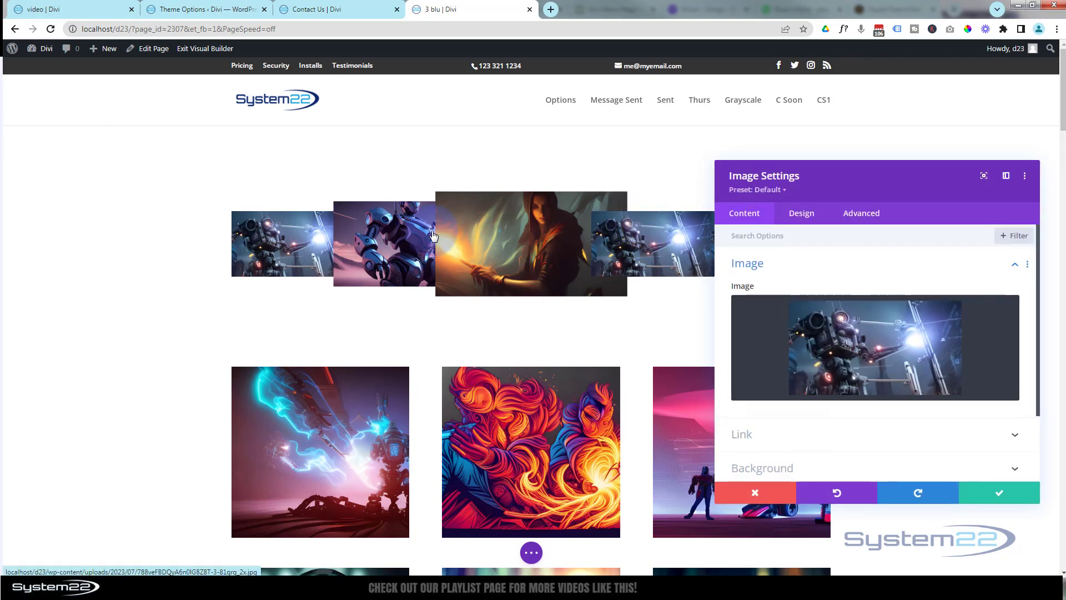
left_click(804, 219)
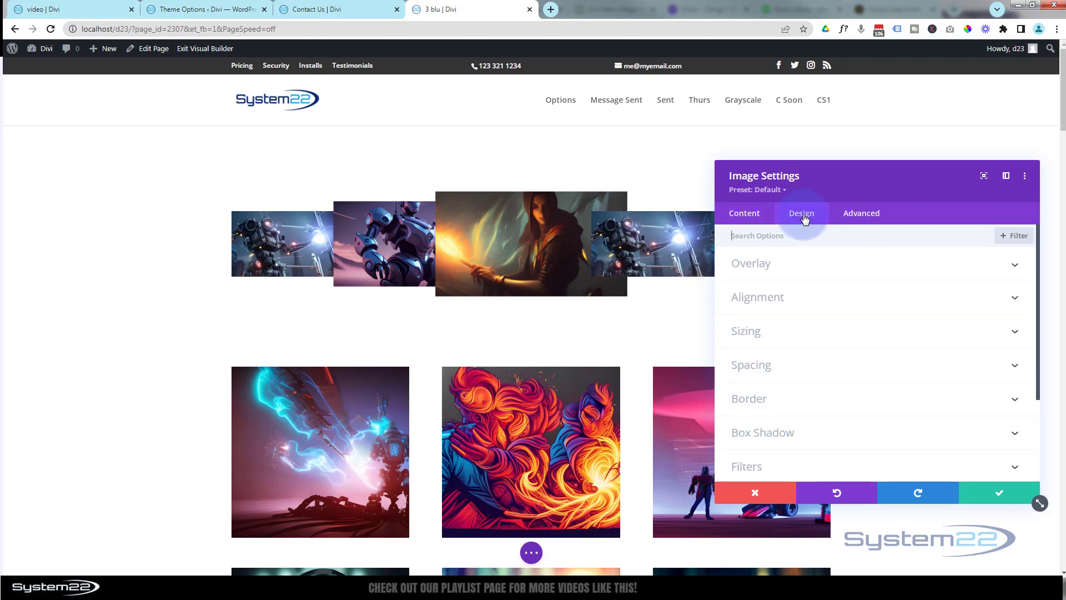
scroll(825, 340, "down", 3)
left_click(838, 381)
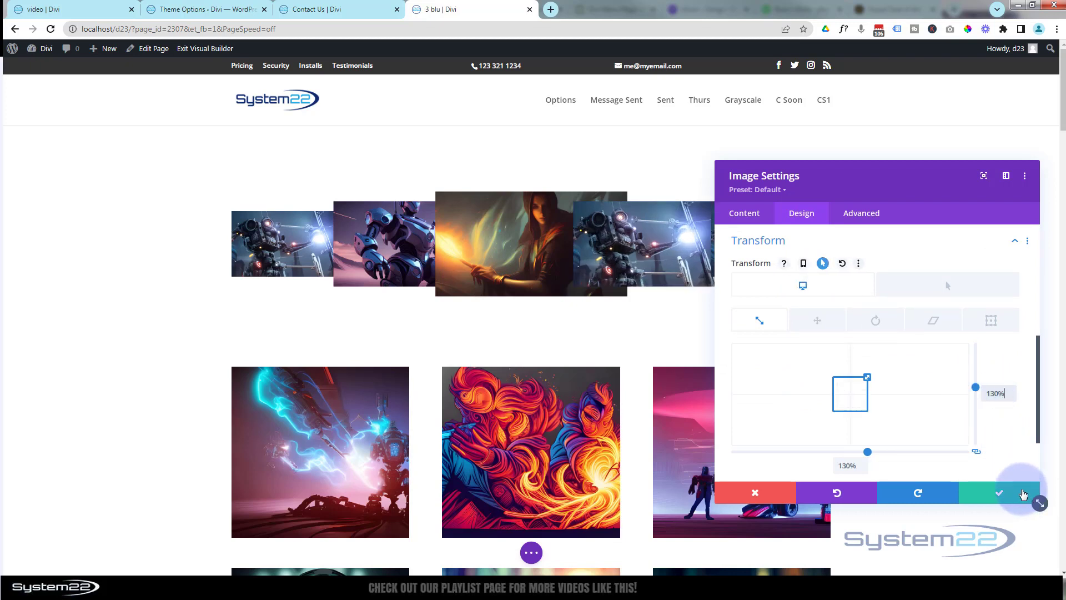
left_click(999, 493)
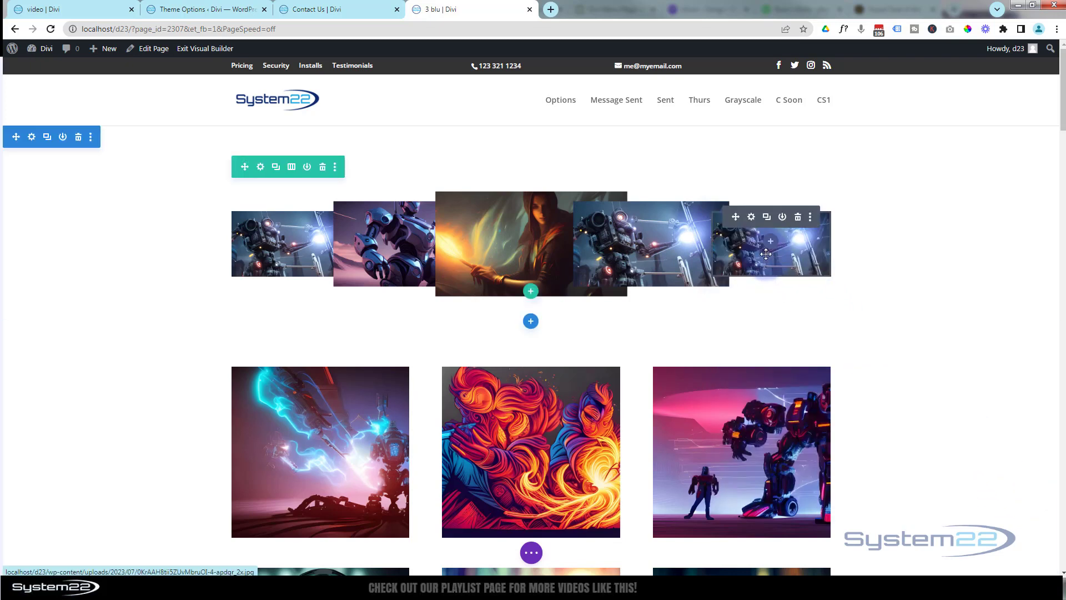
Step: Replace the fourth column's image with the media library picture of the cloaked figure casting blue lightning, and save the module
mouse_move(673, 253)
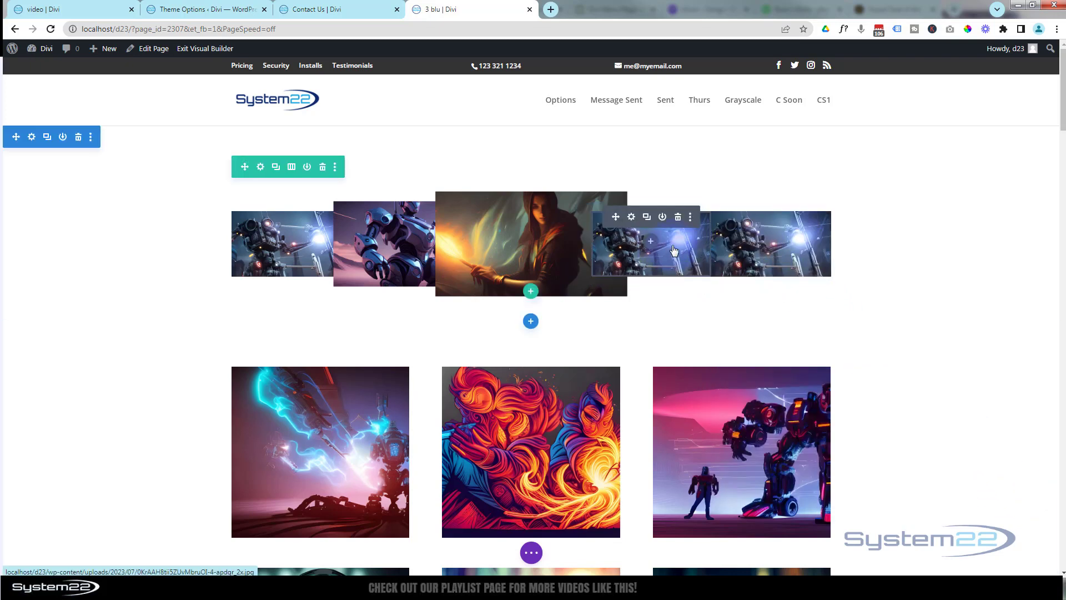
left_click(630, 219)
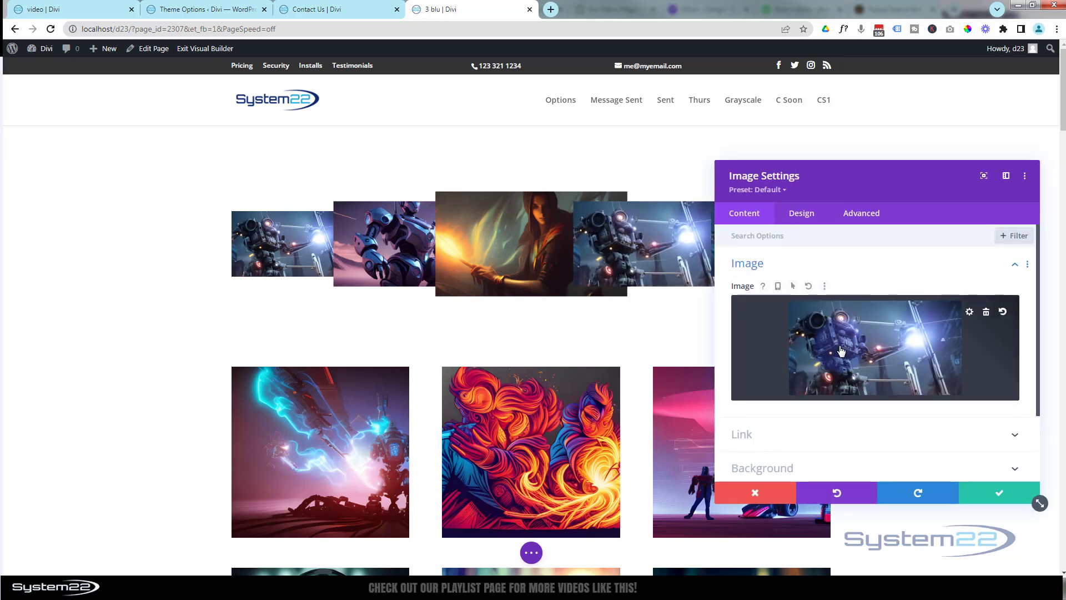
left_click(841, 351)
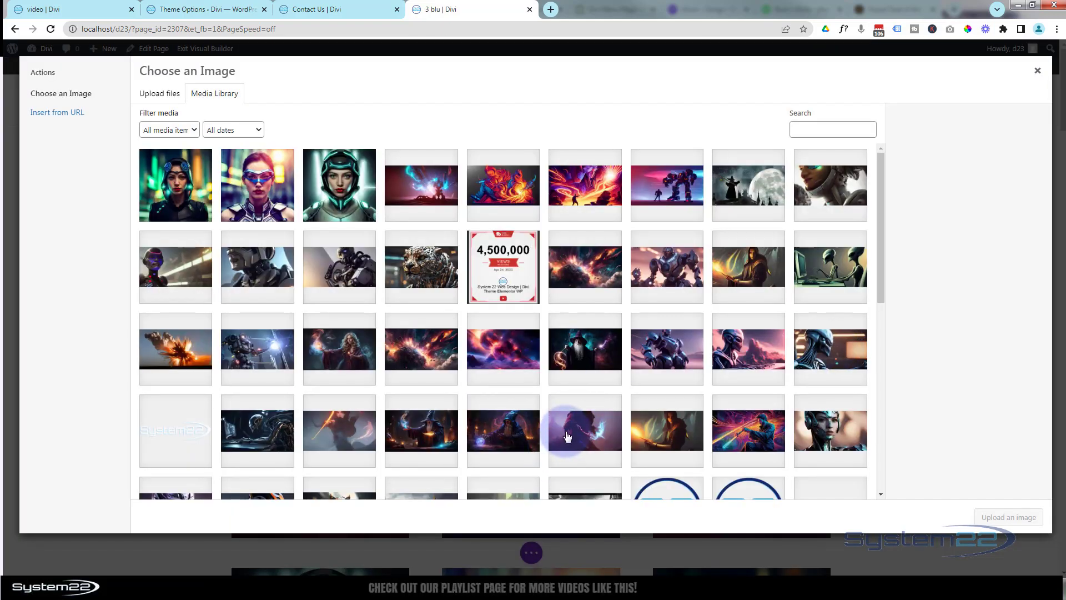
left_click(620, 448)
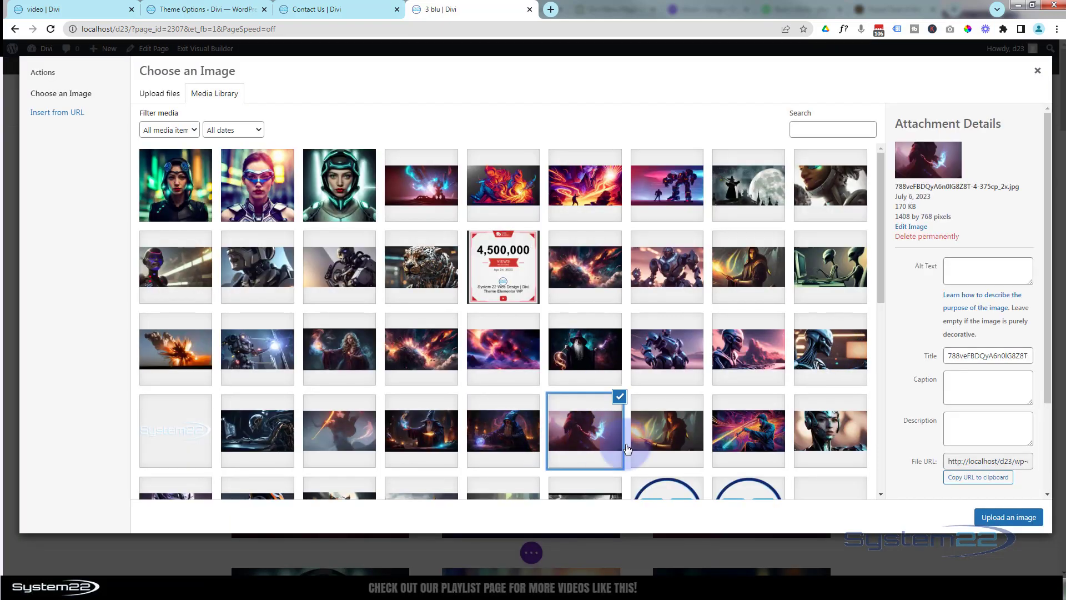
left_click(994, 516)
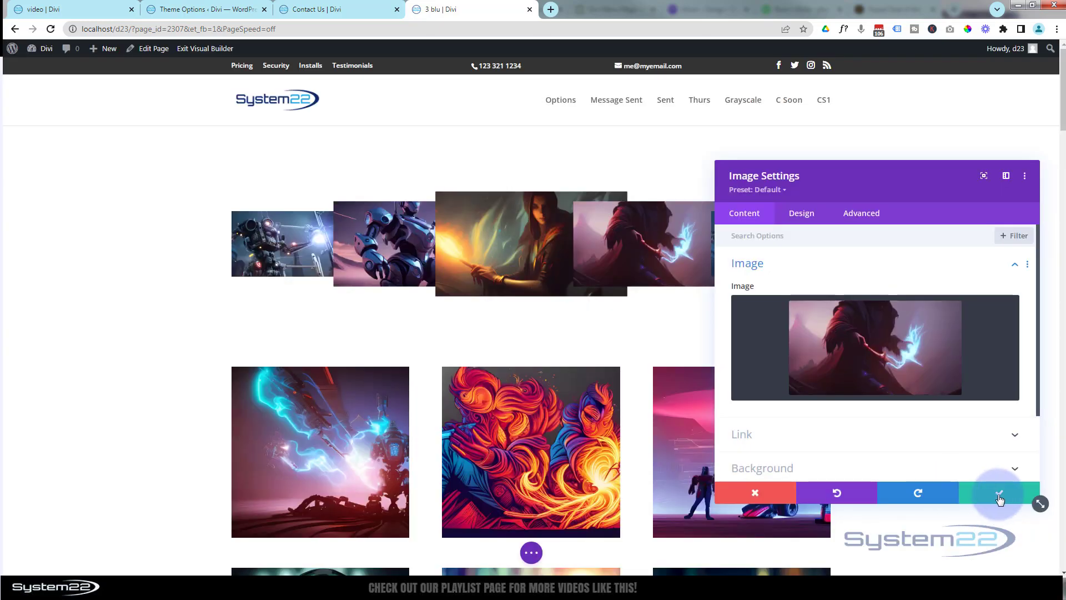
left_click(999, 492)
Step: Replace the fifth column's image with the media library picture of the armoured robot against a pinkish sky, and save the module
mouse_move(767, 236)
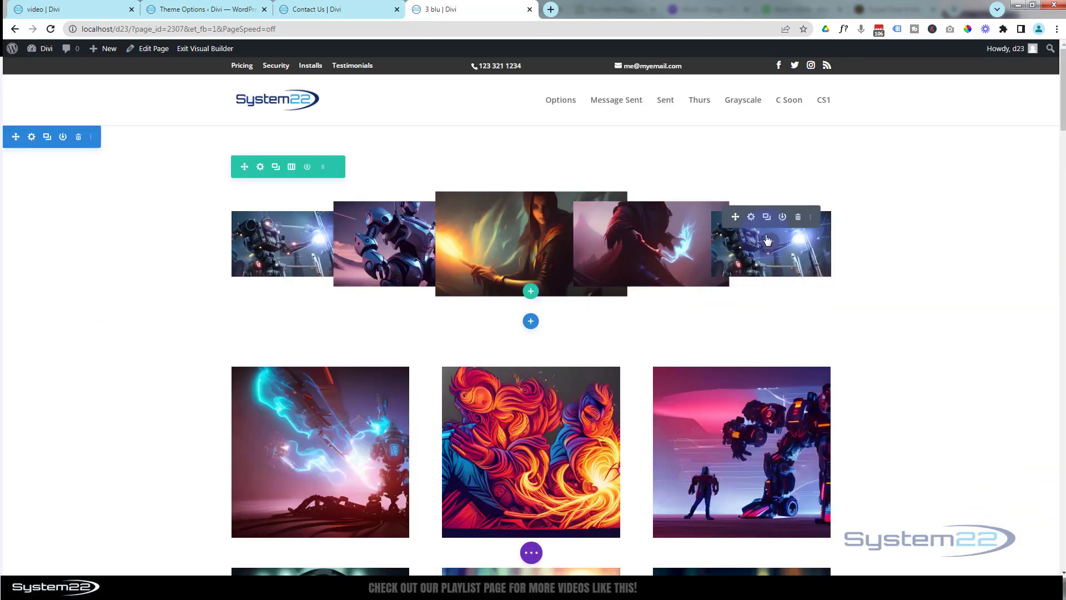
left_click(750, 218)
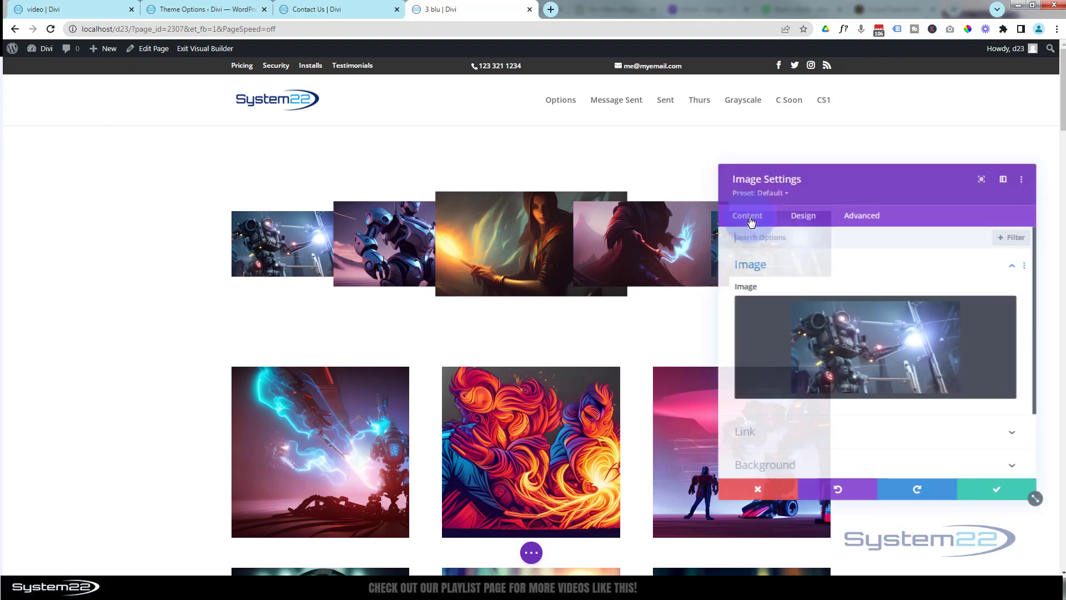
left_click(870, 363)
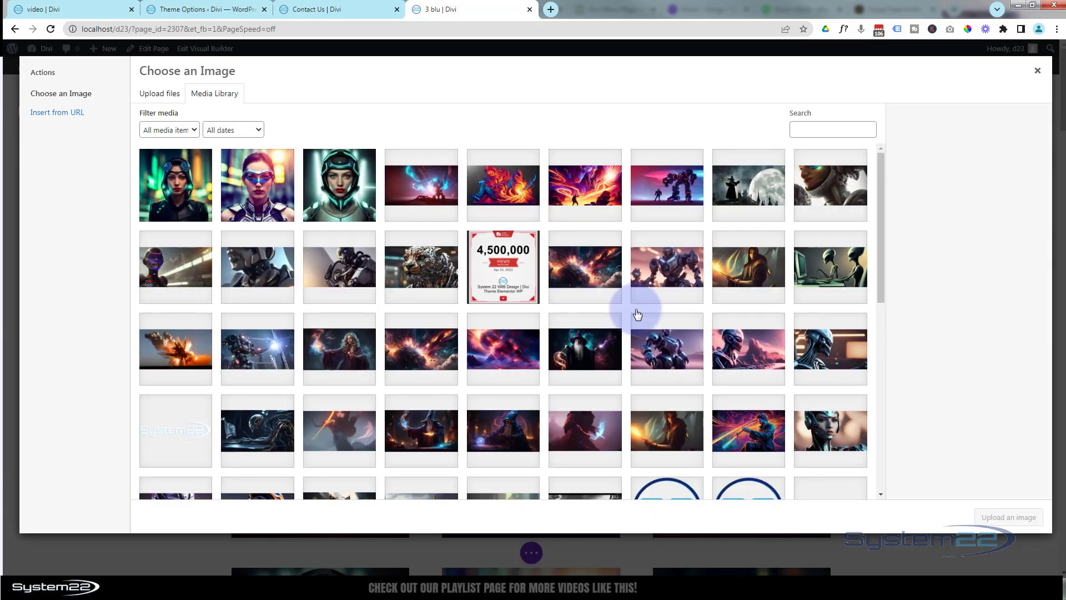
left_click(660, 272)
left_click(992, 521)
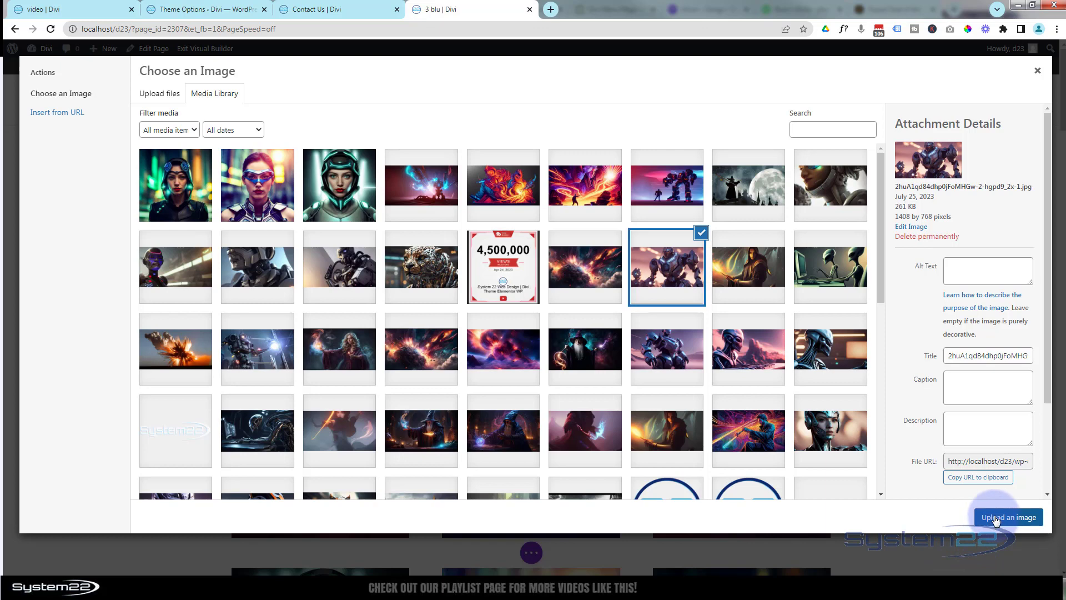
left_click(1001, 500)
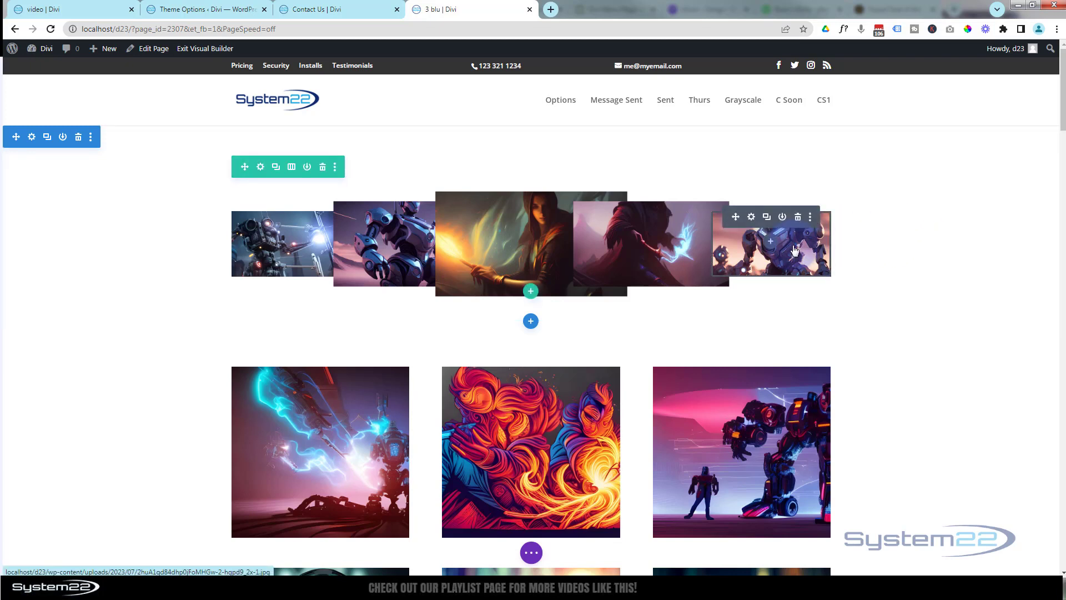
Step: In the image row's first column, enable hover options for the Z Index and set its desktop value to 10
left_click(260, 168)
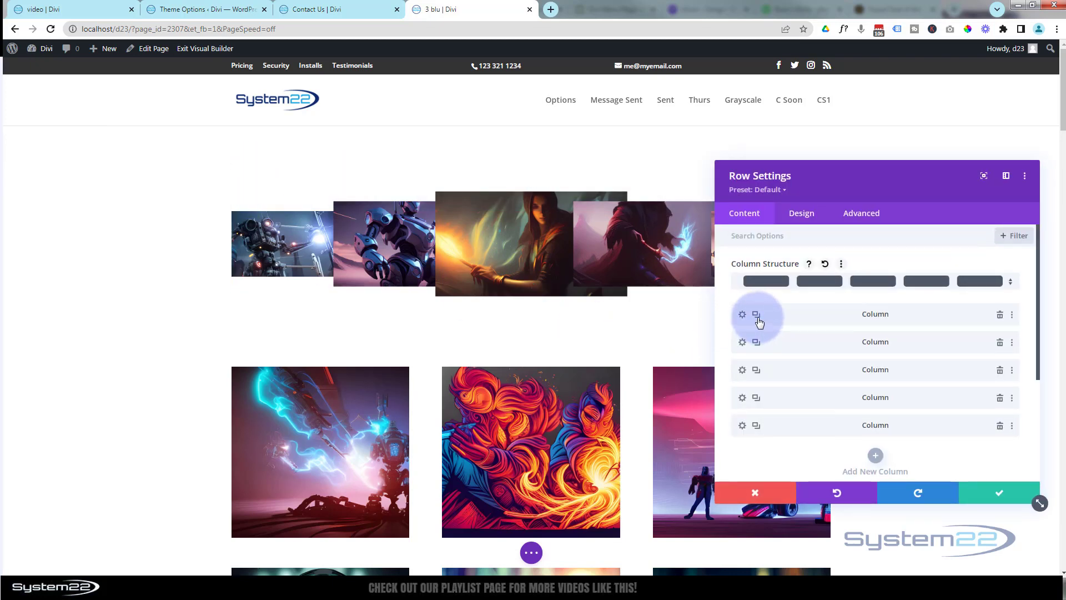
left_click(741, 314)
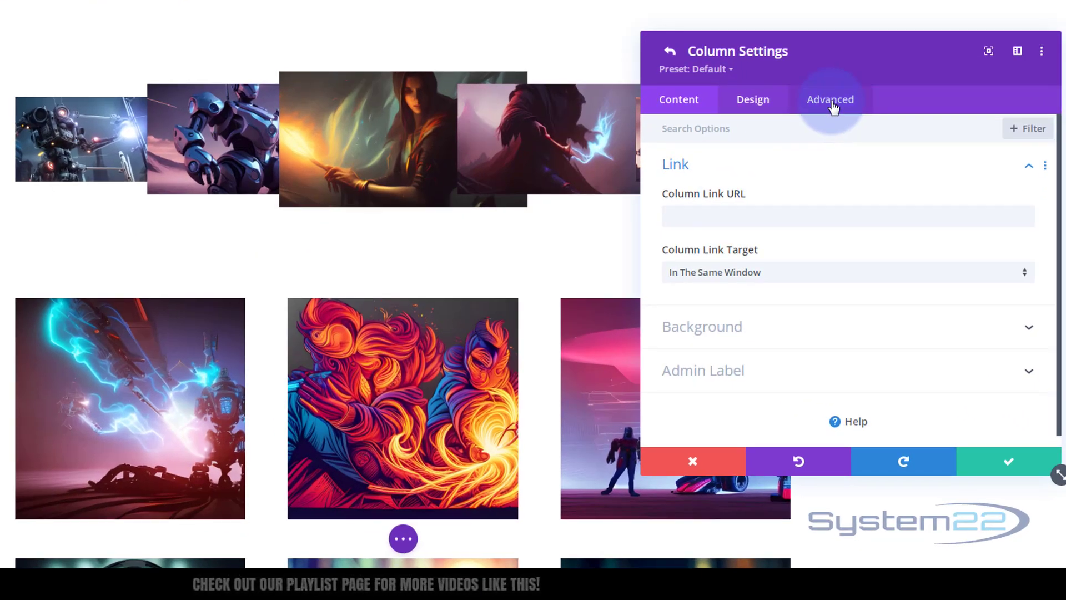
left_click(833, 107)
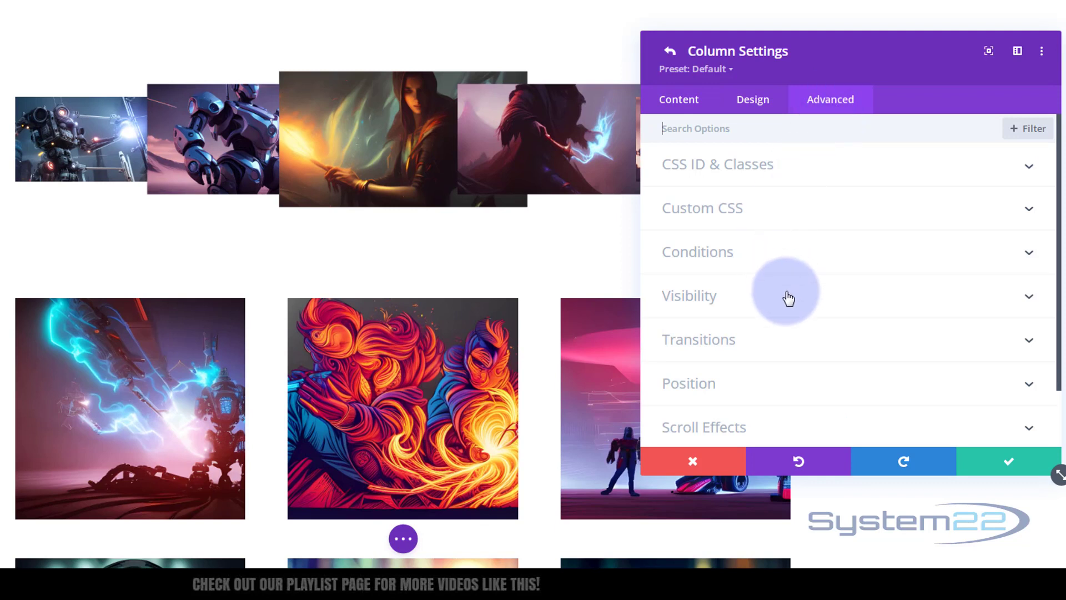
left_click(781, 386)
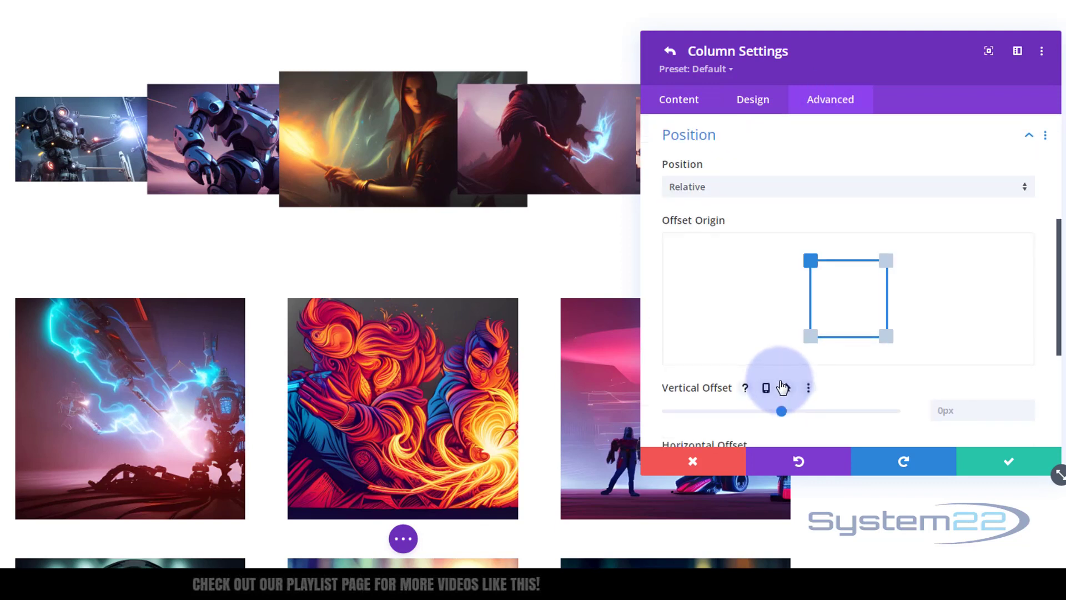
scroll(780, 381, "down", 4)
mouse_move(670, 295)
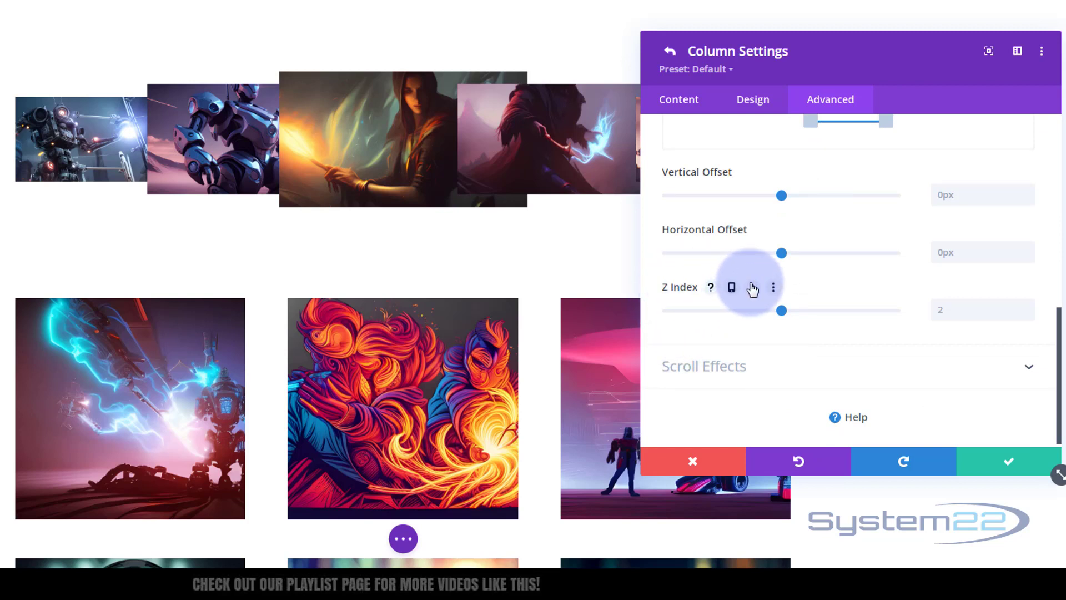
left_click(752, 289)
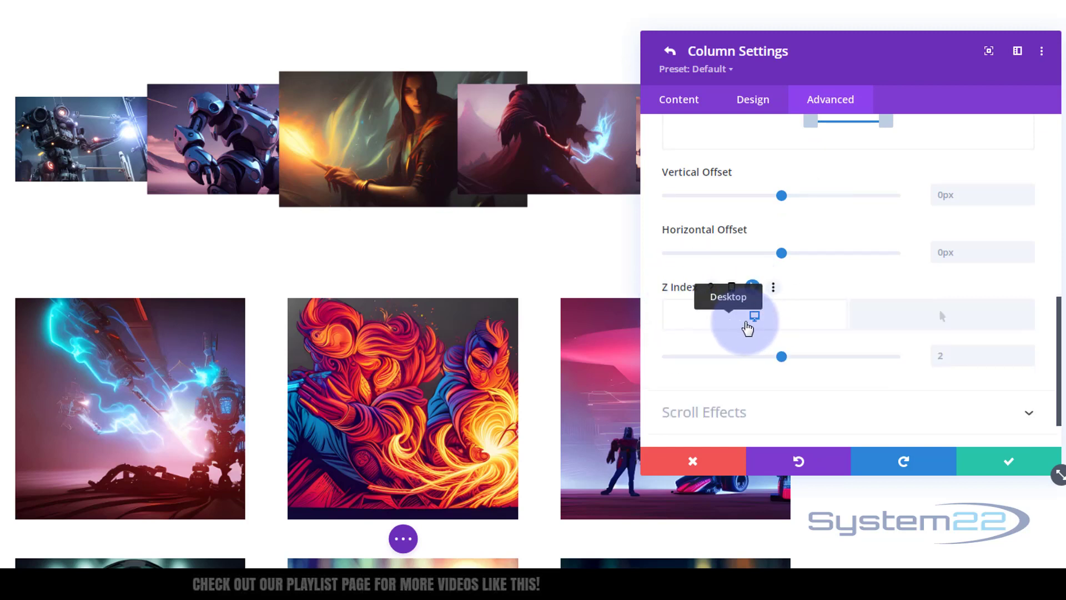
left_click(940, 356)
left_click(987, 326)
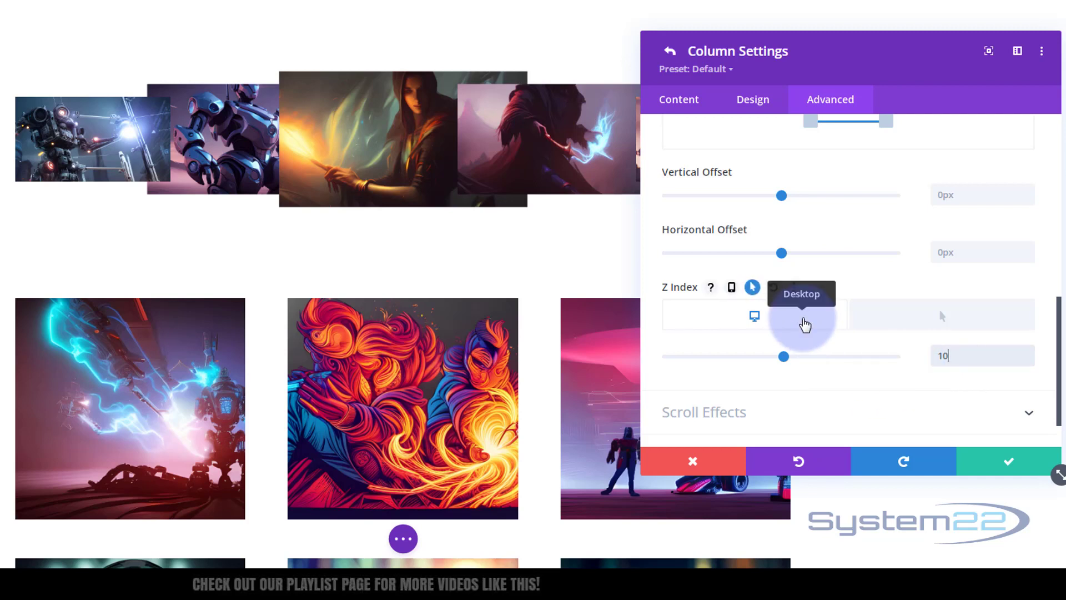
Step: Set the first column's hover Z Index to 20 and save the column settings
left_click(894, 322)
left_click(937, 356)
left_click(974, 310)
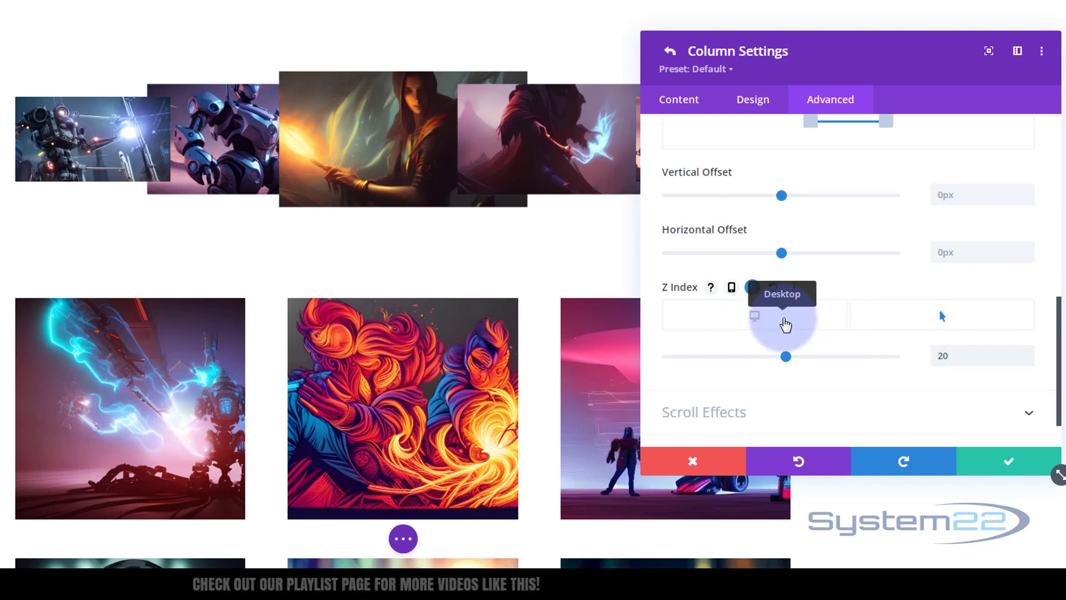
left_click(785, 324)
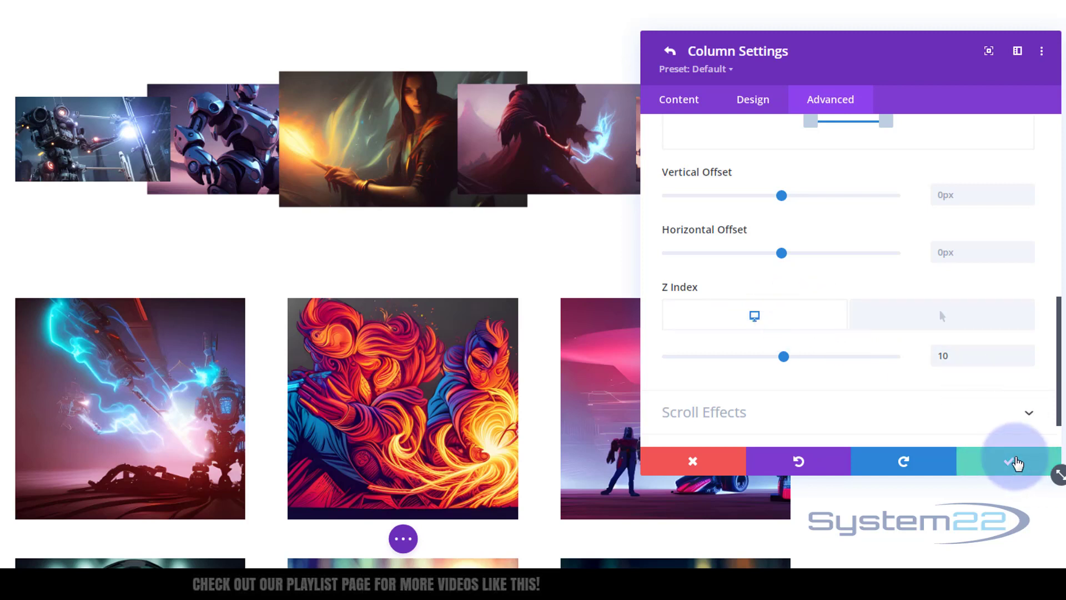
left_click(1017, 463)
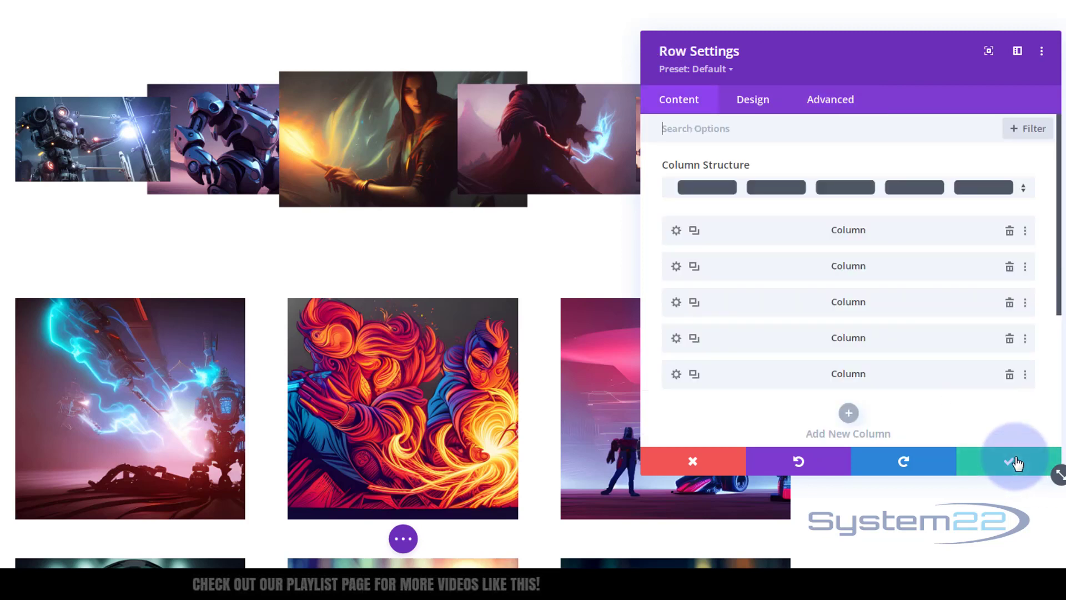
Step: Extend the first column's styles to all columns throughout this row
right_click(764, 229)
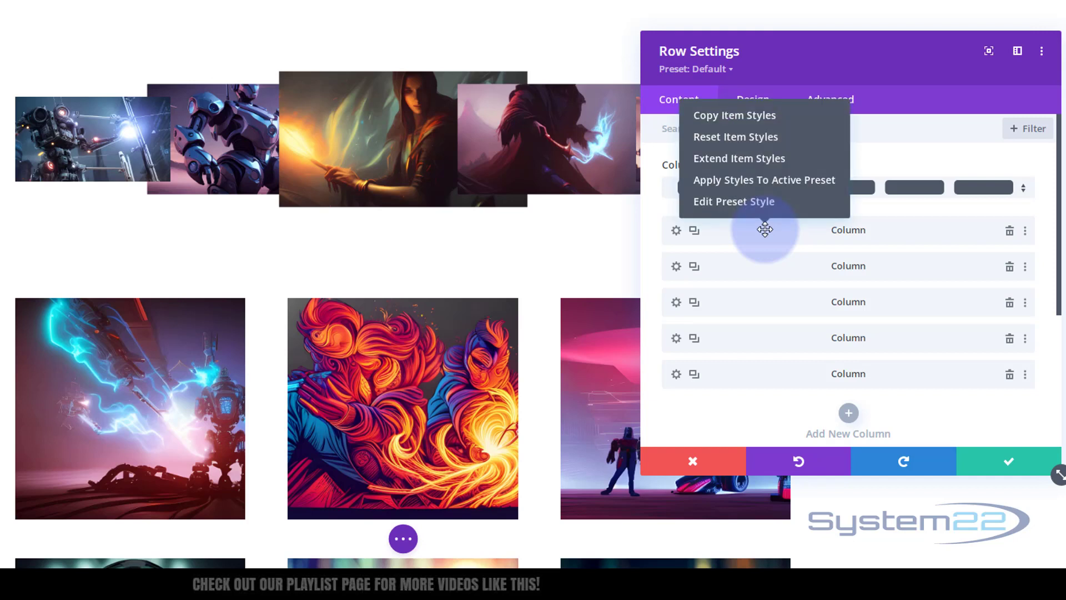
left_click(746, 161)
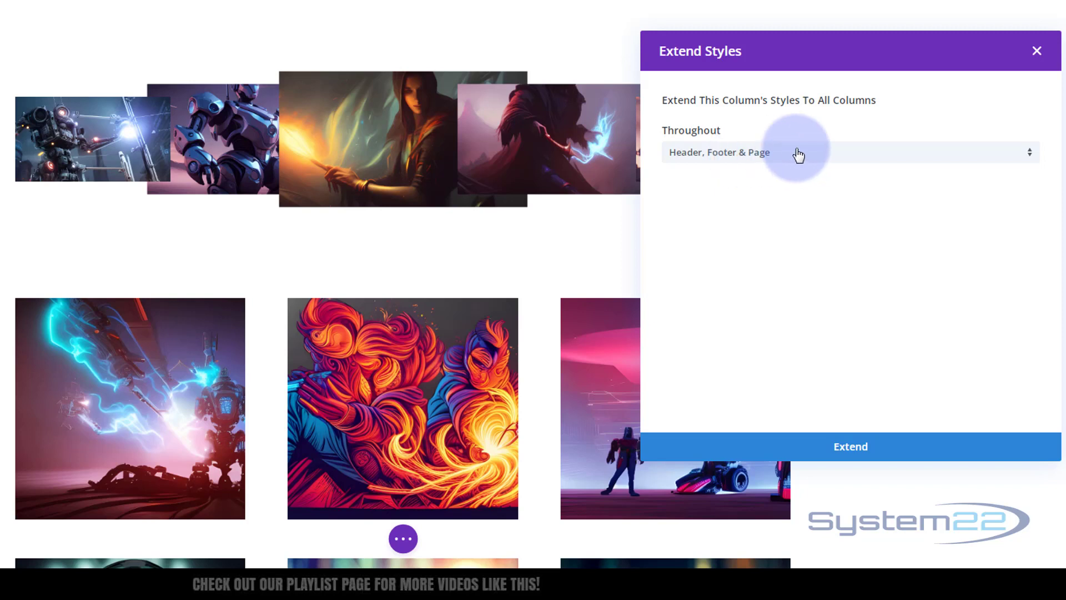
left_click(800, 158)
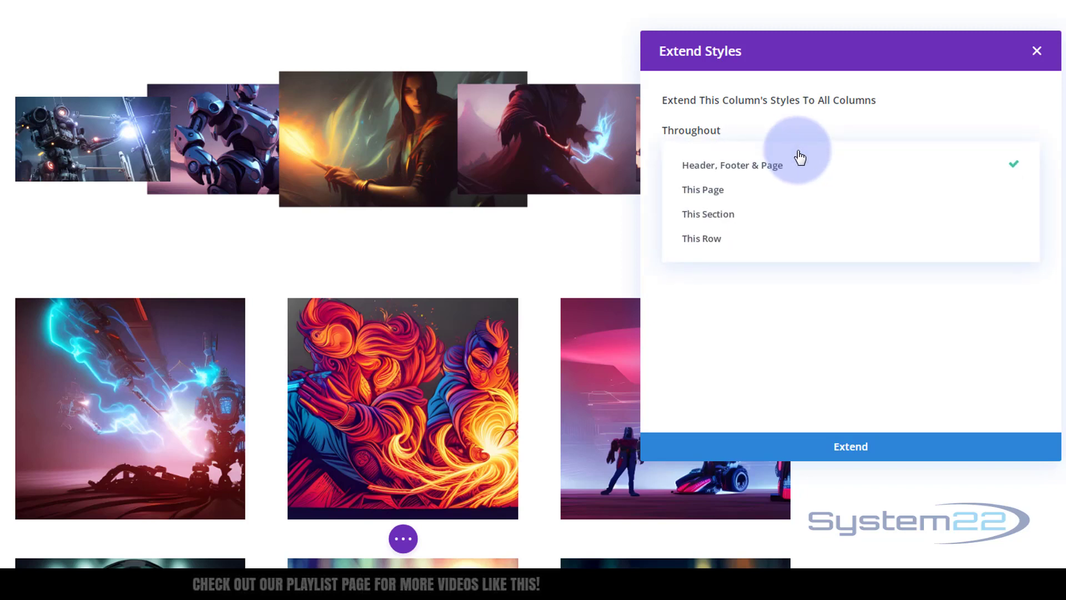
left_click(737, 241)
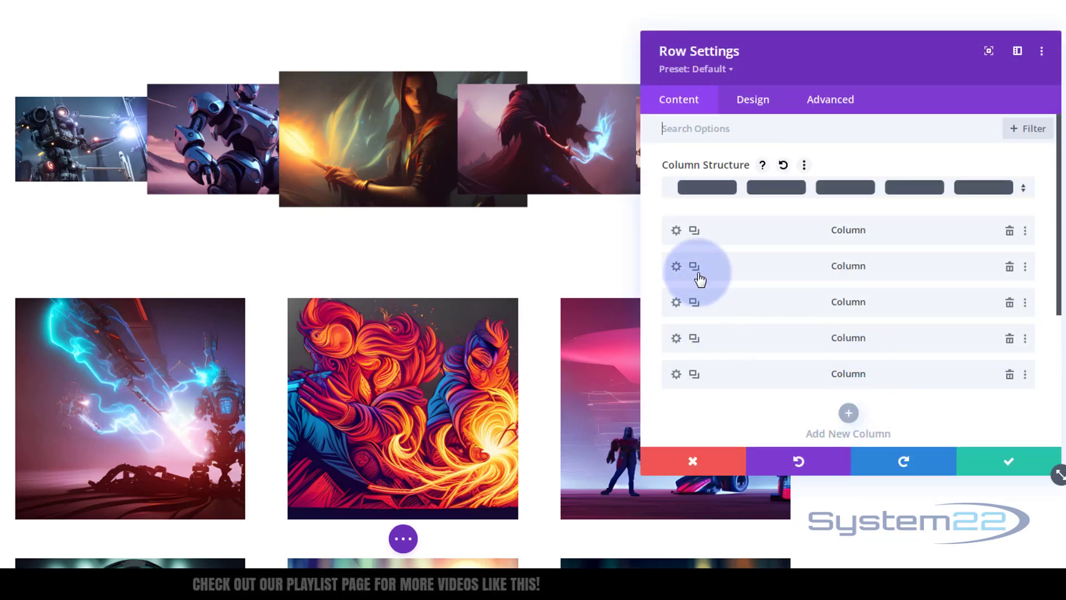
Step: Set the third column's desktop Z Index to 15, move the settings window off the end images, and save the column settings
left_click(676, 302)
left_click(829, 101)
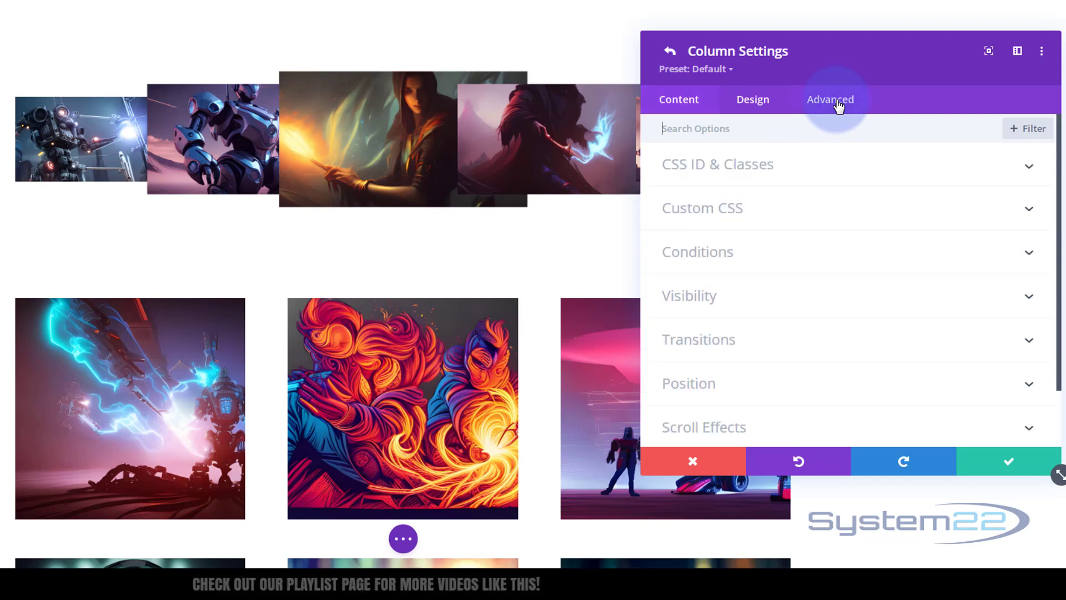
left_click(809, 382)
scroll(811, 346, "down", 4)
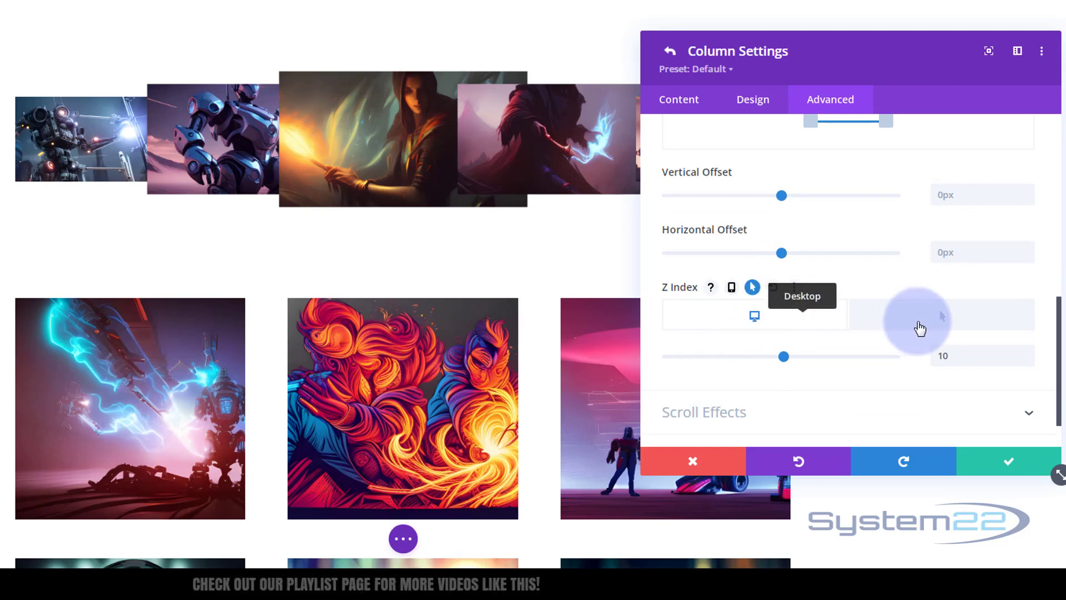
left_click(933, 327)
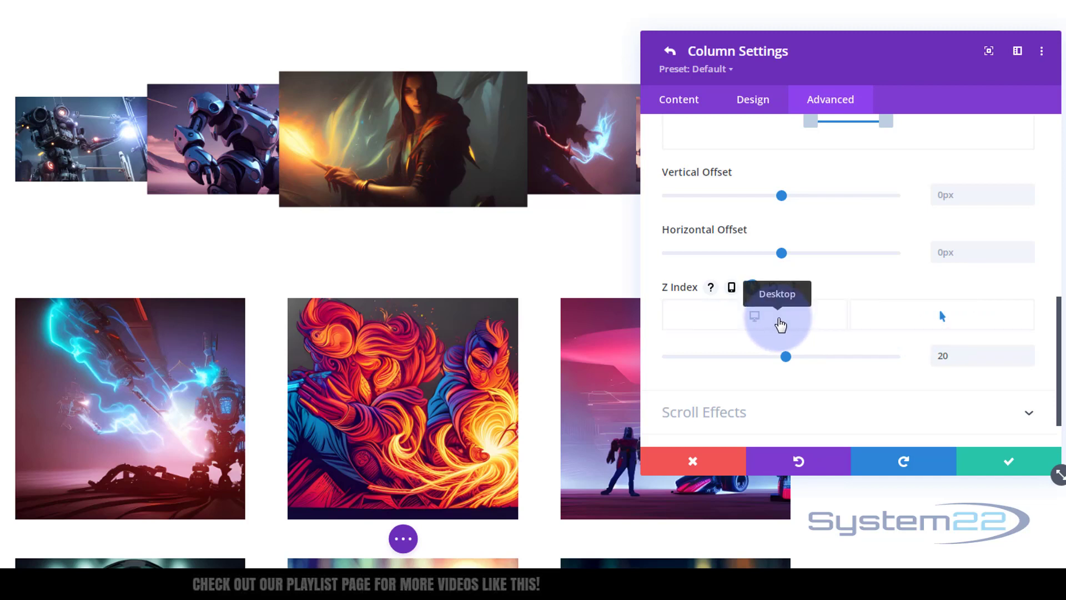
left_click(780, 325)
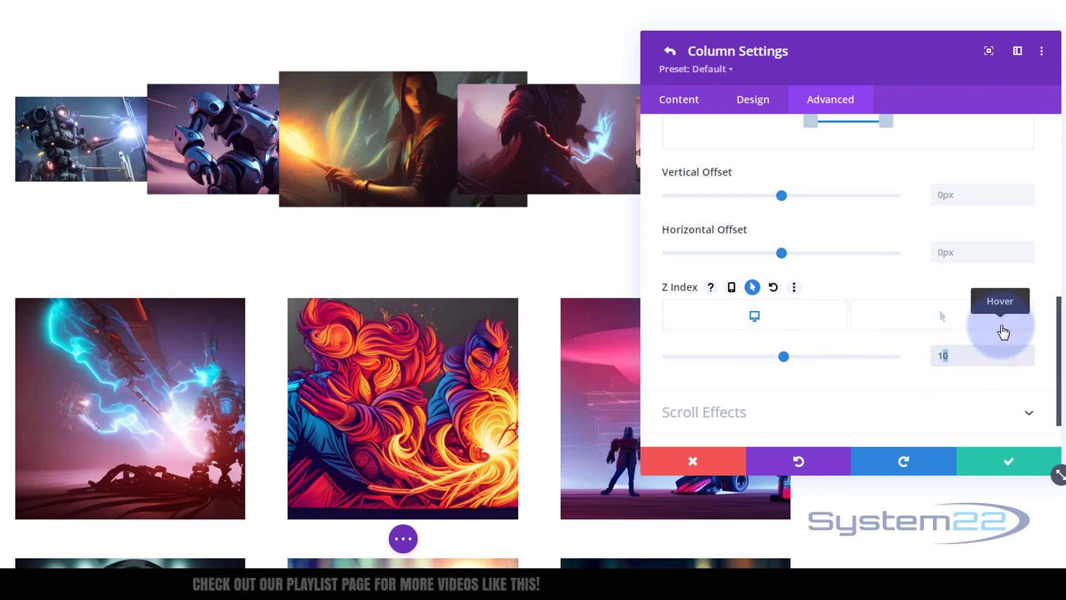
type("5")
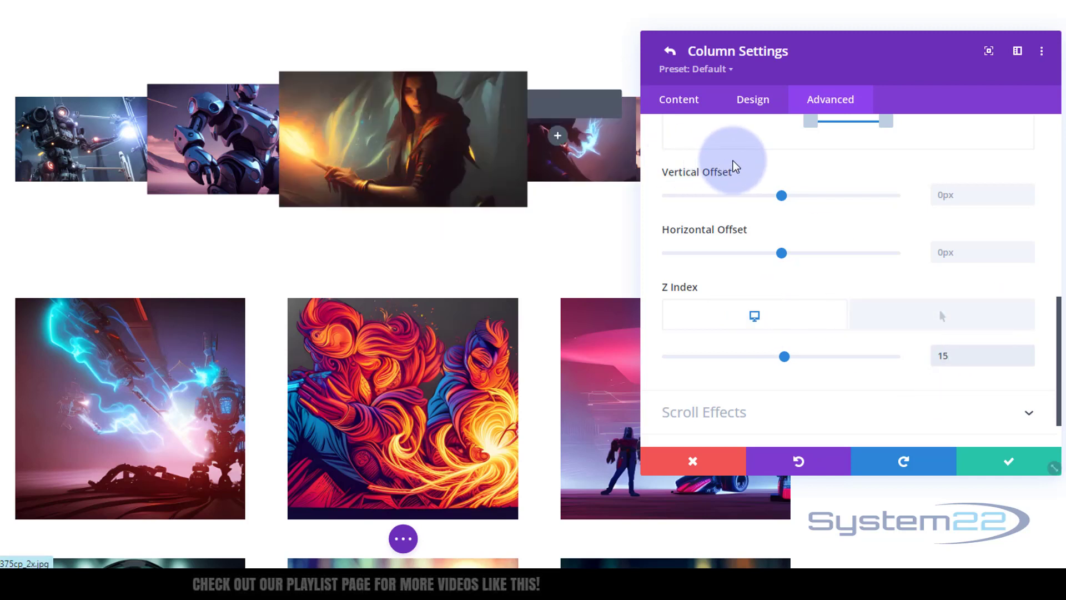
left_click_drag(835, 69, 201, 34)
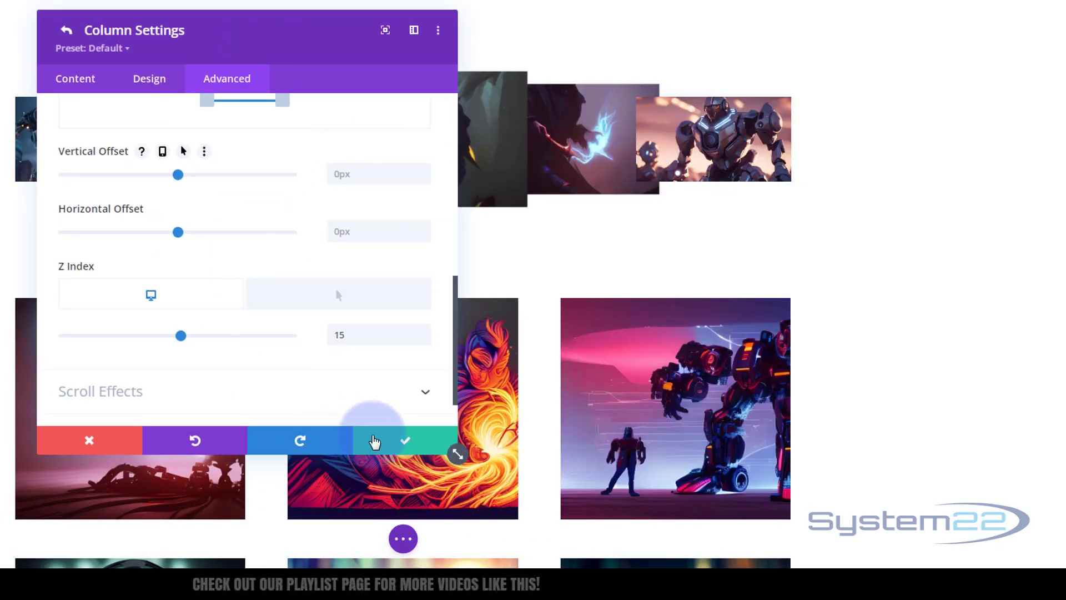
left_click(402, 442)
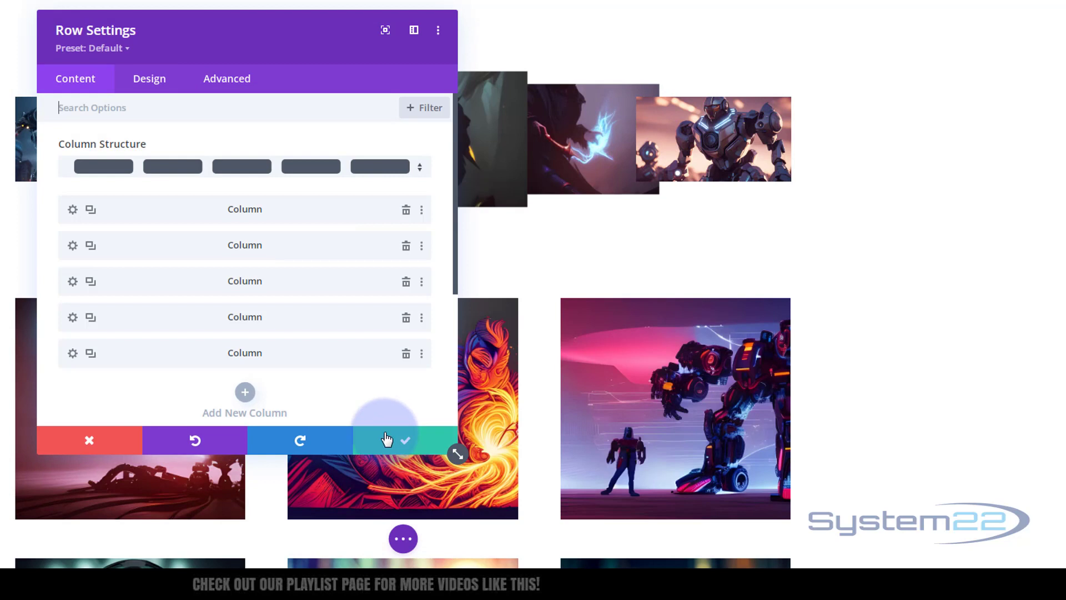
Step: Set the fifth column's desktop Z Index to 5, uncover the image row, and save the column settings
left_click(73, 353)
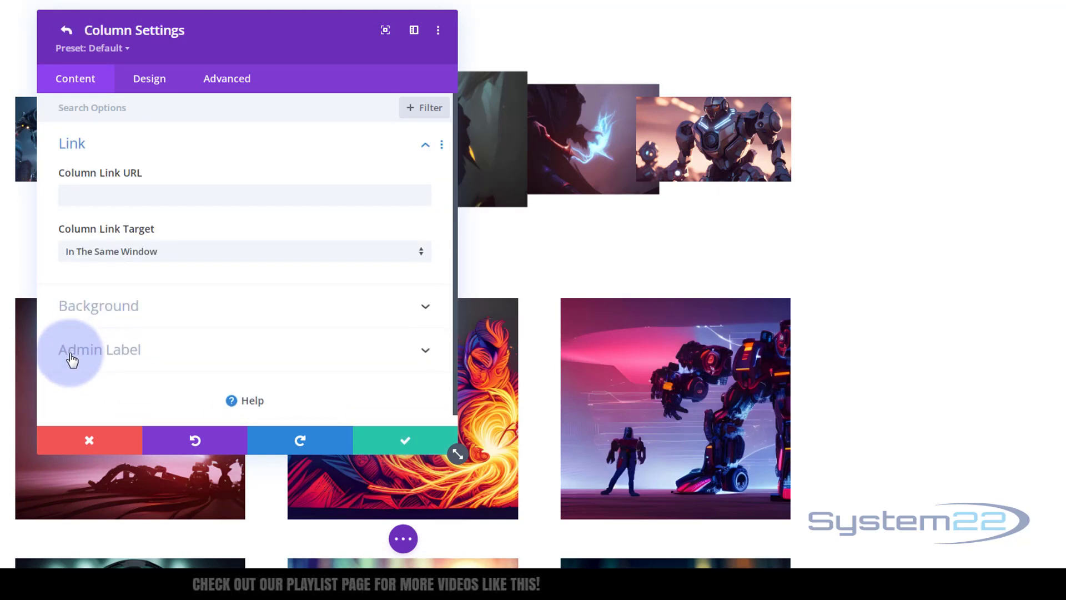
left_click(229, 83)
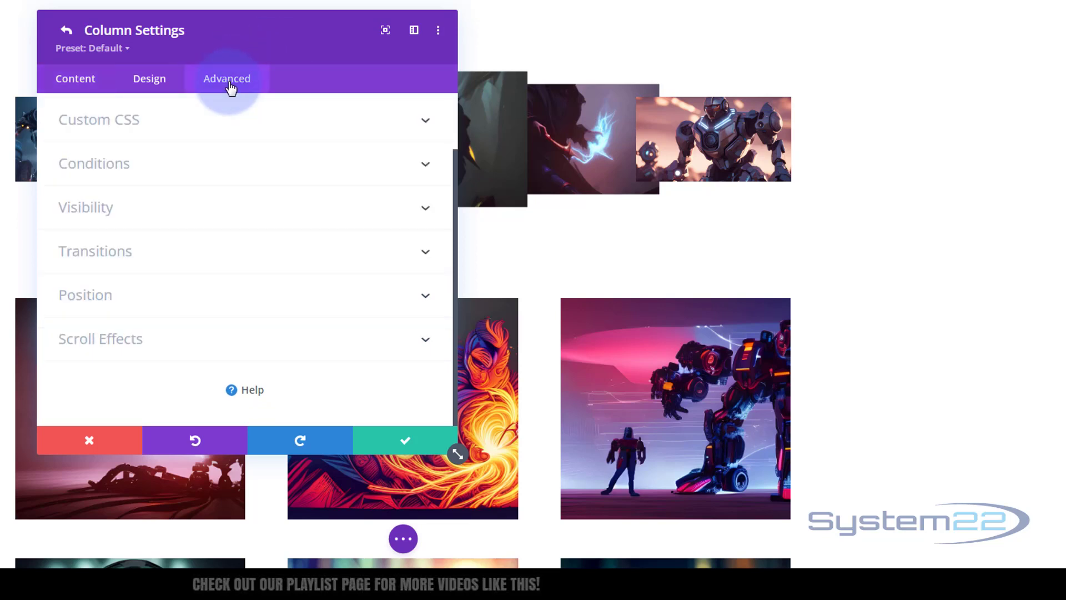
left_click(201, 305)
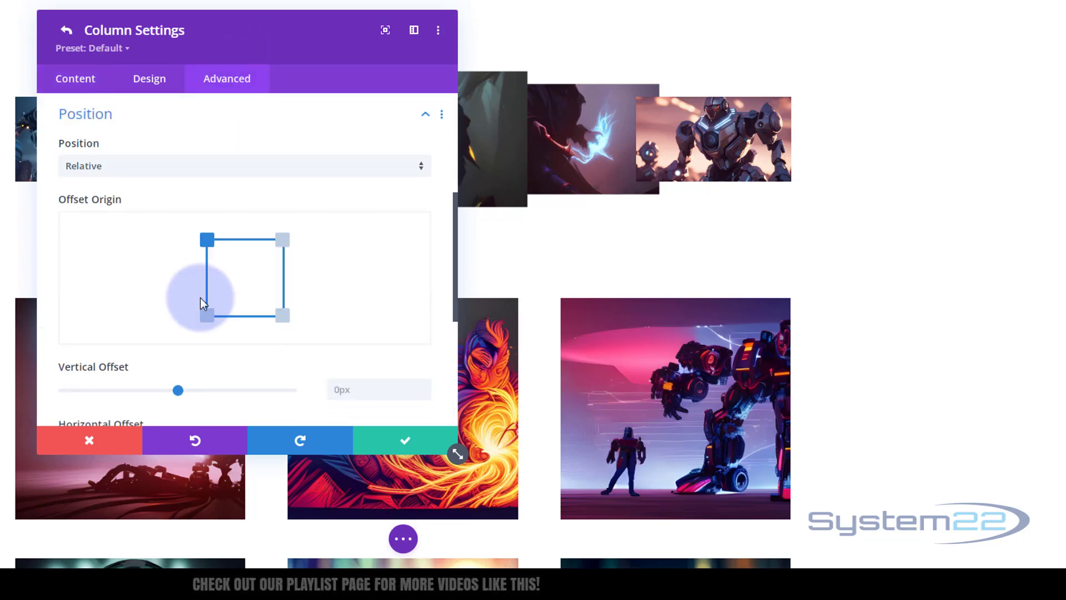
scroll(201, 302, "down", 3)
scroll(201, 303, "down", 2)
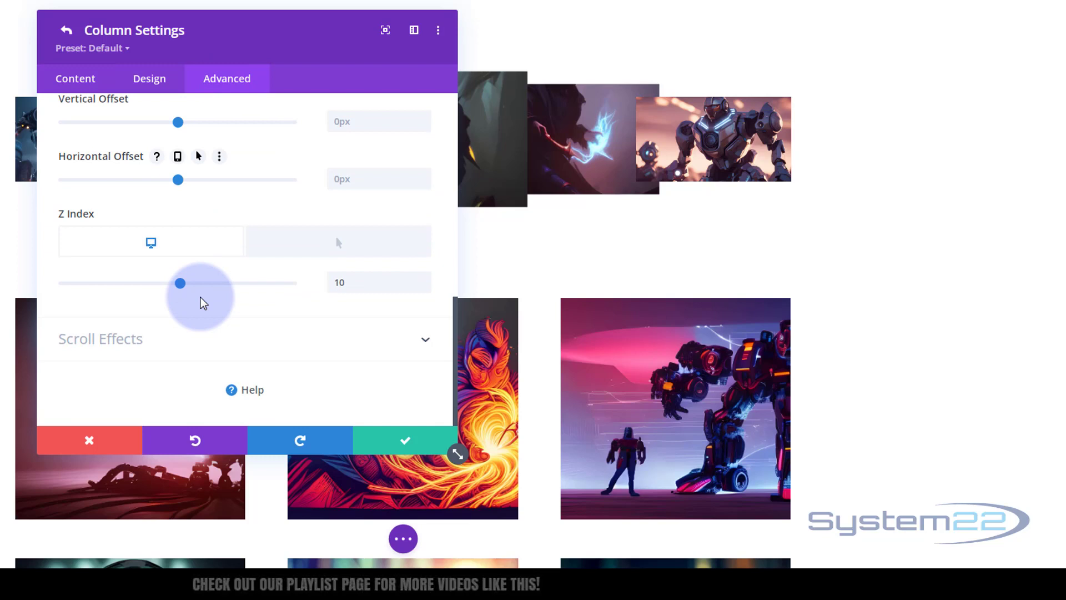
left_click_drag(337, 283, 346, 283)
type("5")
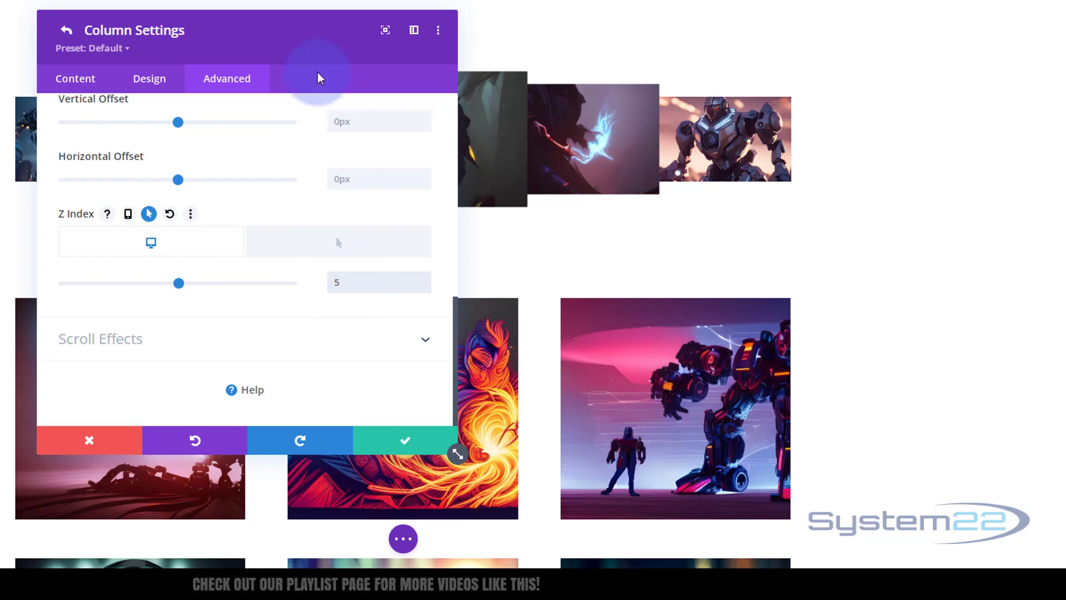
left_click_drag(309, 43, 706, 34)
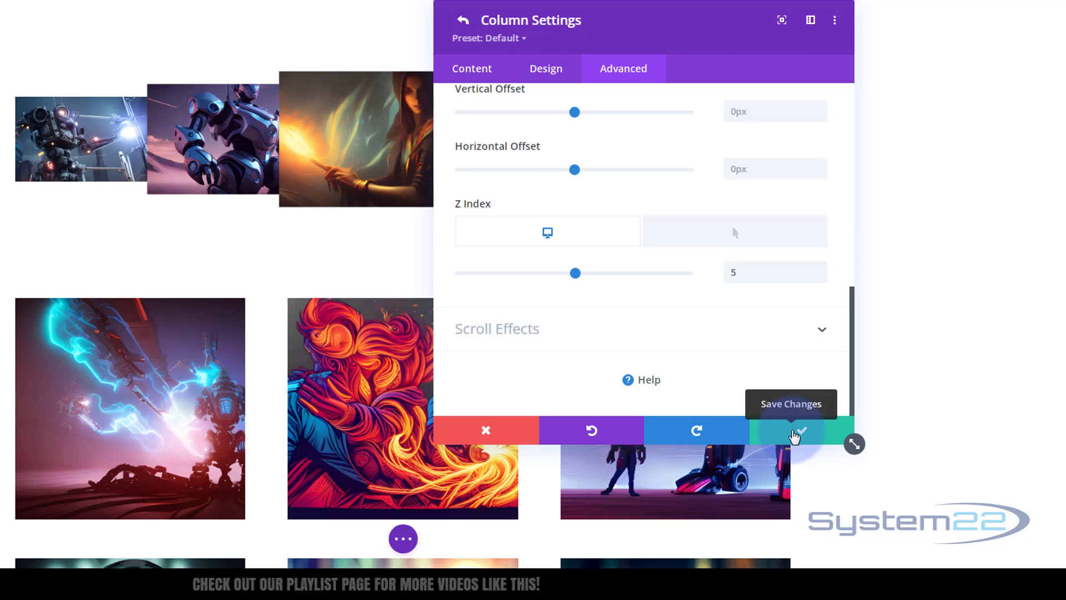
left_click(794, 436)
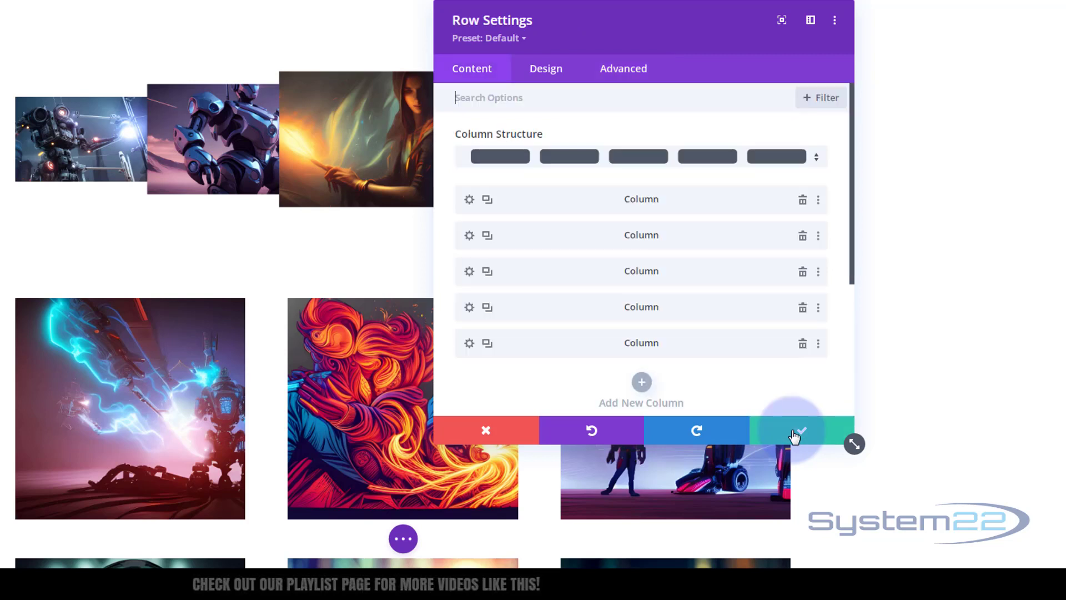
Step: Save the row settings, save the page as a draft, and exit the Visual Builder
left_click(794, 436)
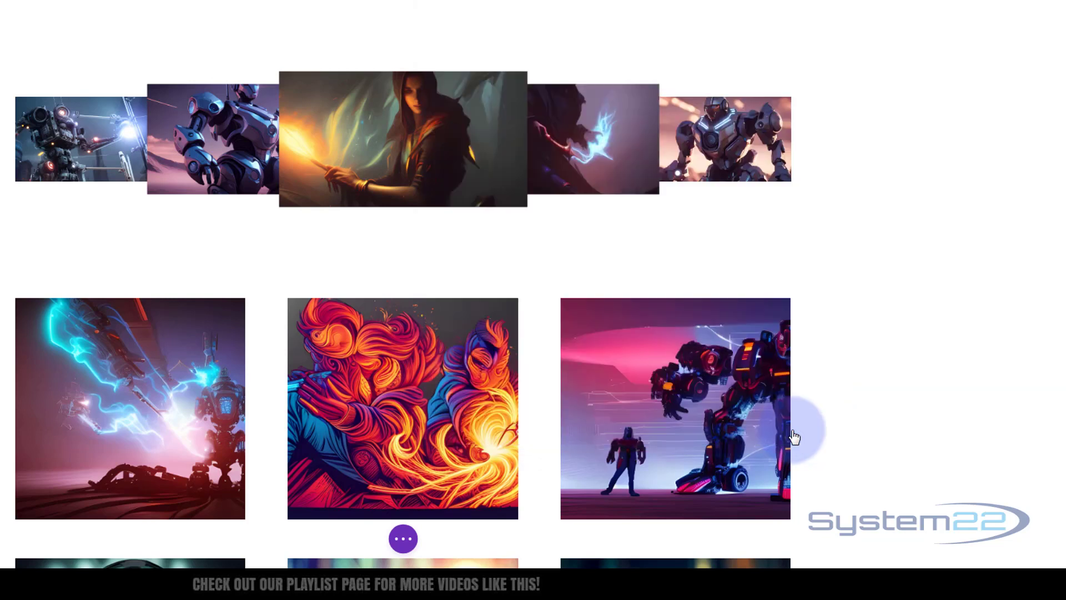
left_click(405, 538)
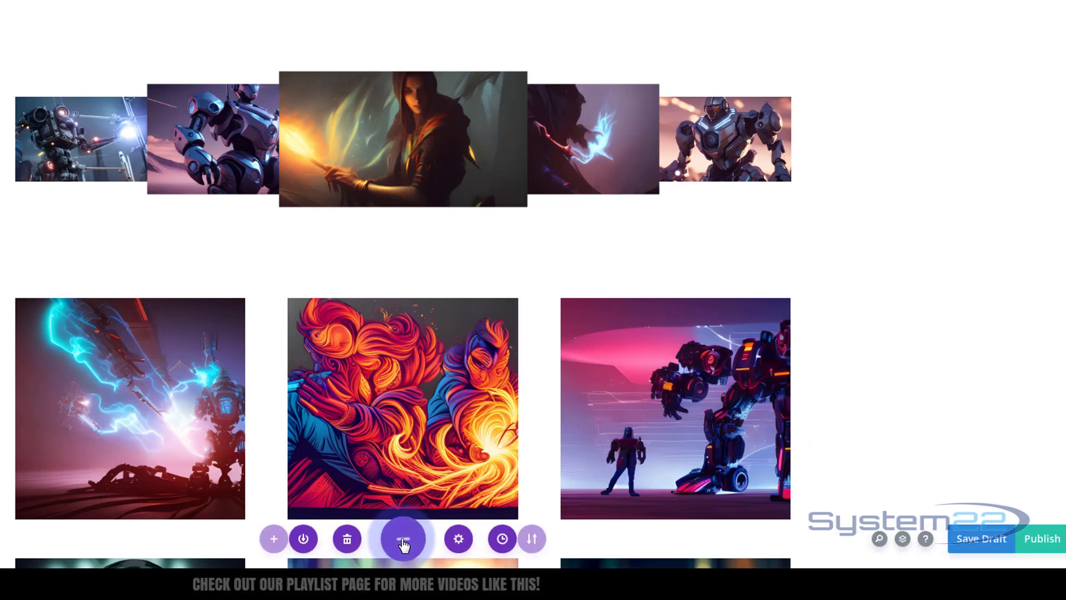
left_click(977, 543)
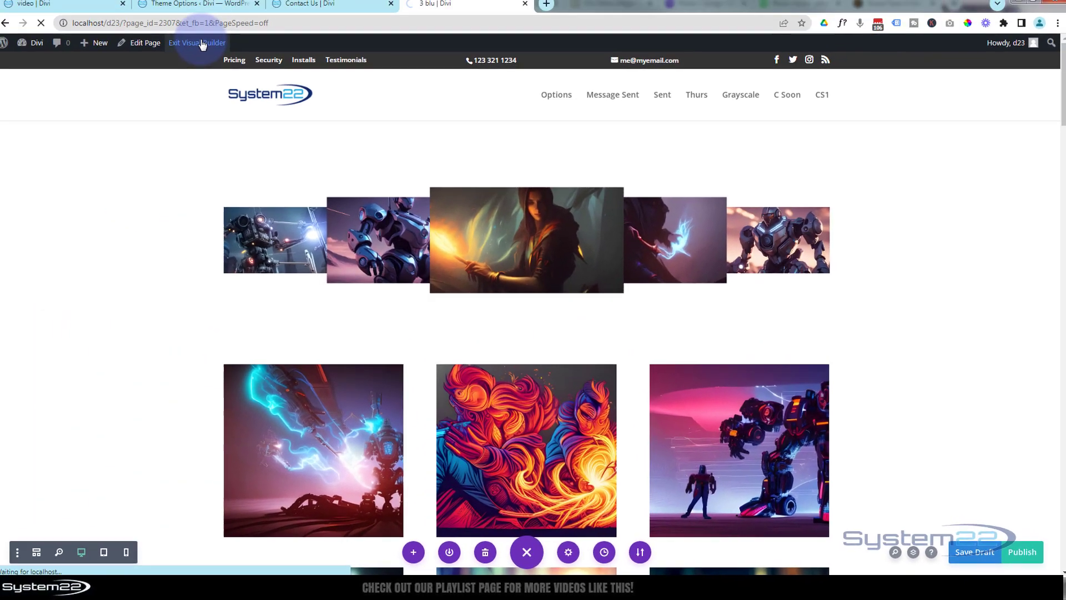
left_click(209, 48)
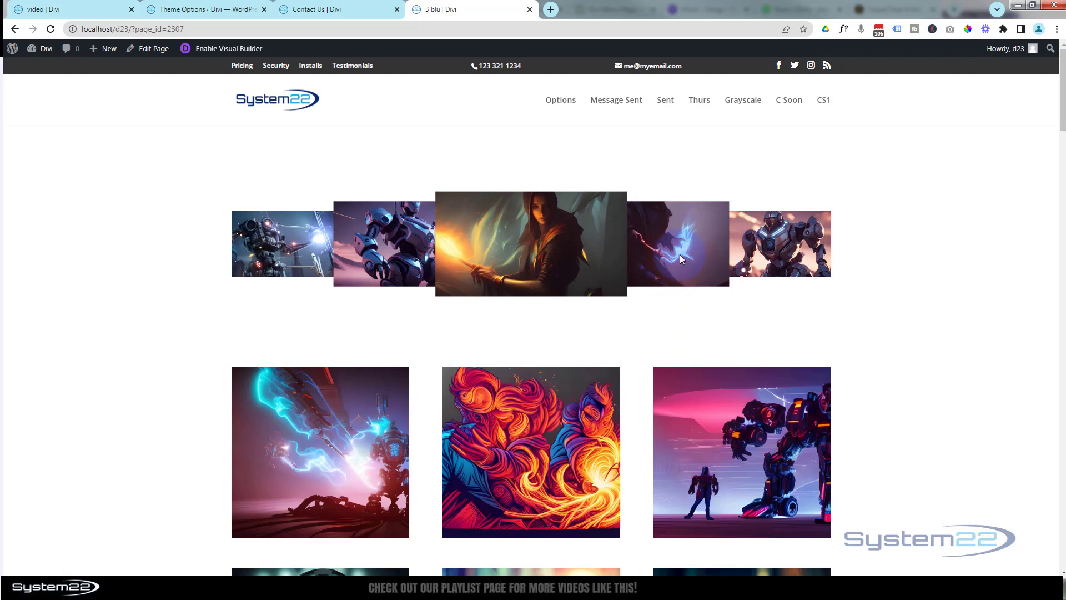
Step: Check the hover enlargement of the fourth and fifth row images on the live page, and open and close the fifth image's lightbox
mouse_move(679, 254)
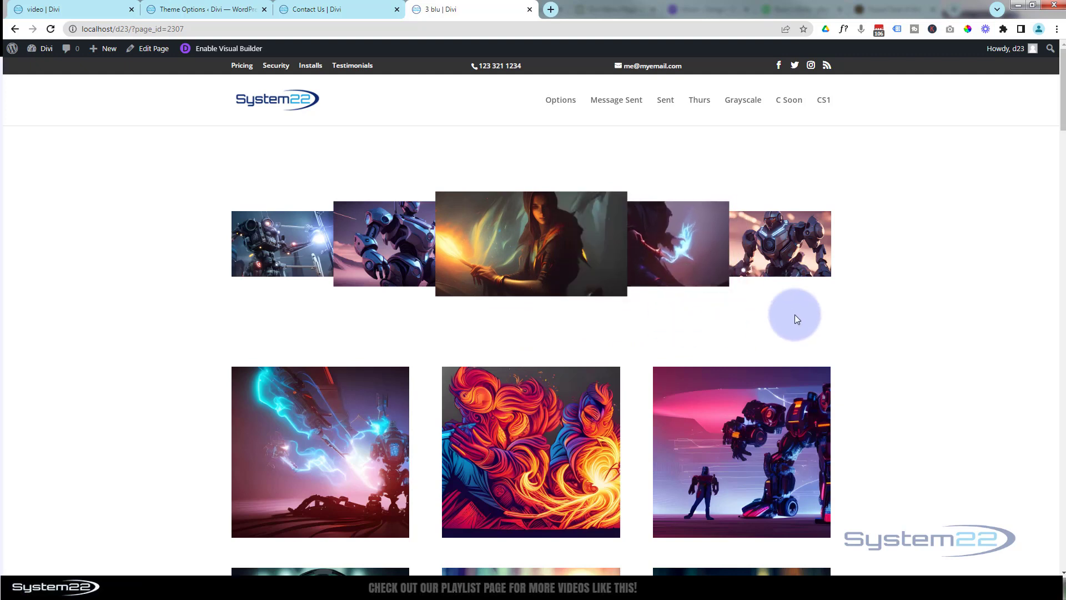
mouse_move(782, 258)
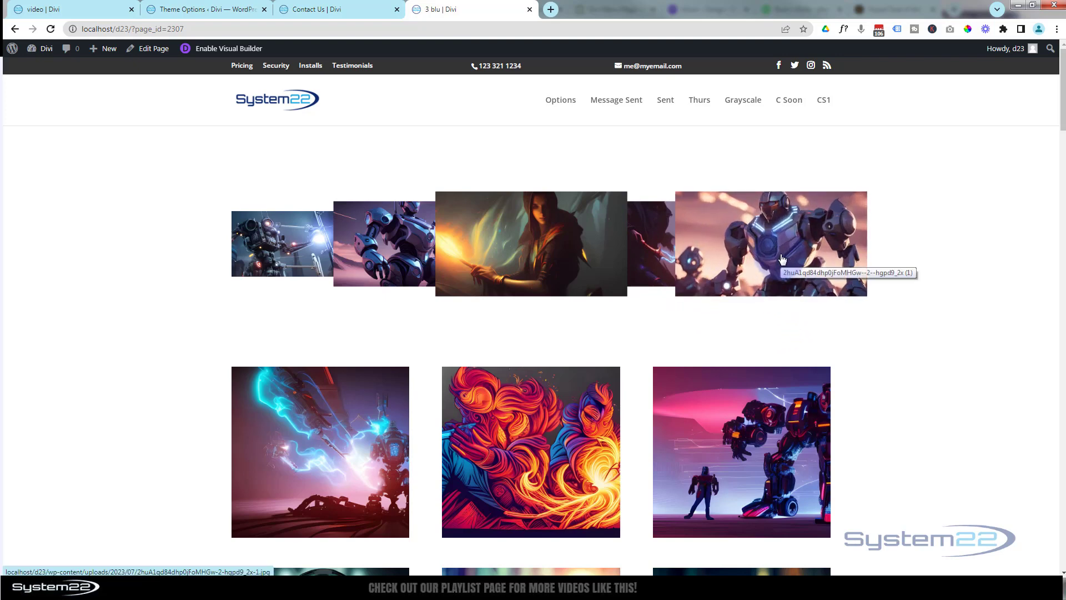
left_click(783, 258)
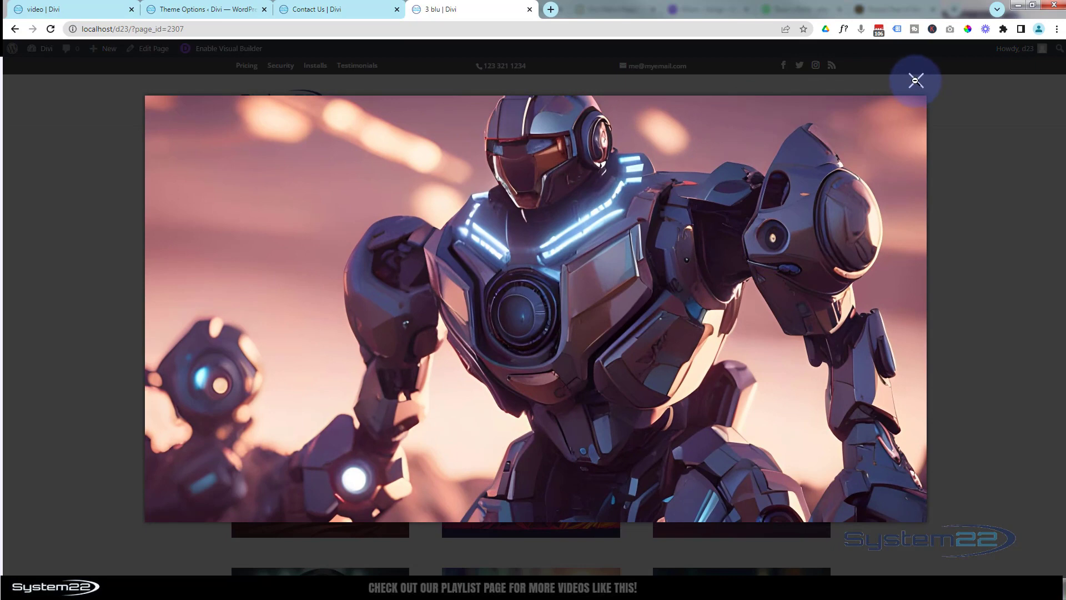
left_click(915, 81)
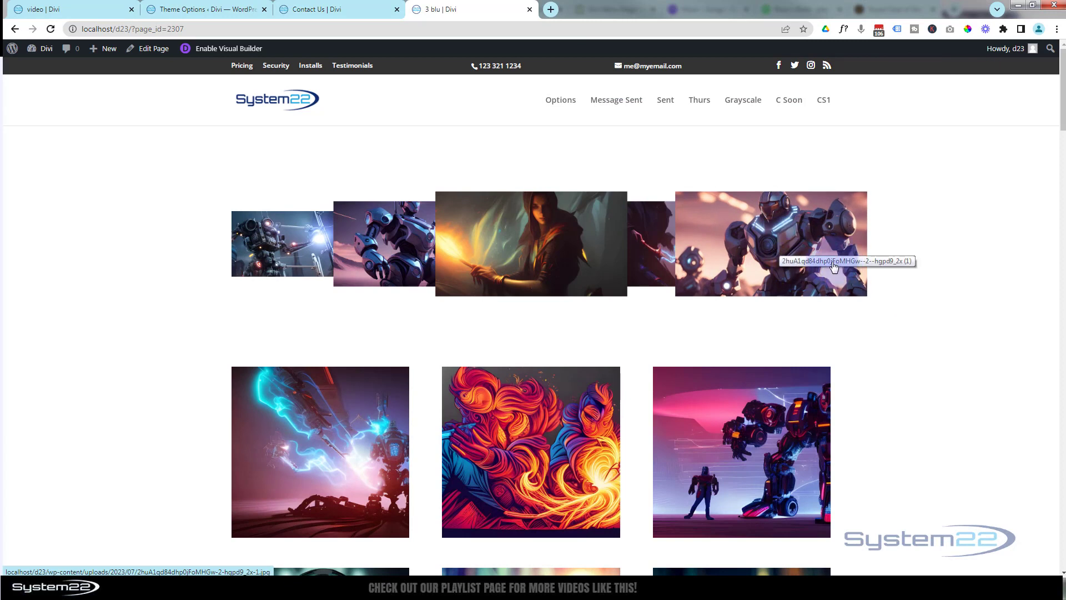
left_click(776, 323)
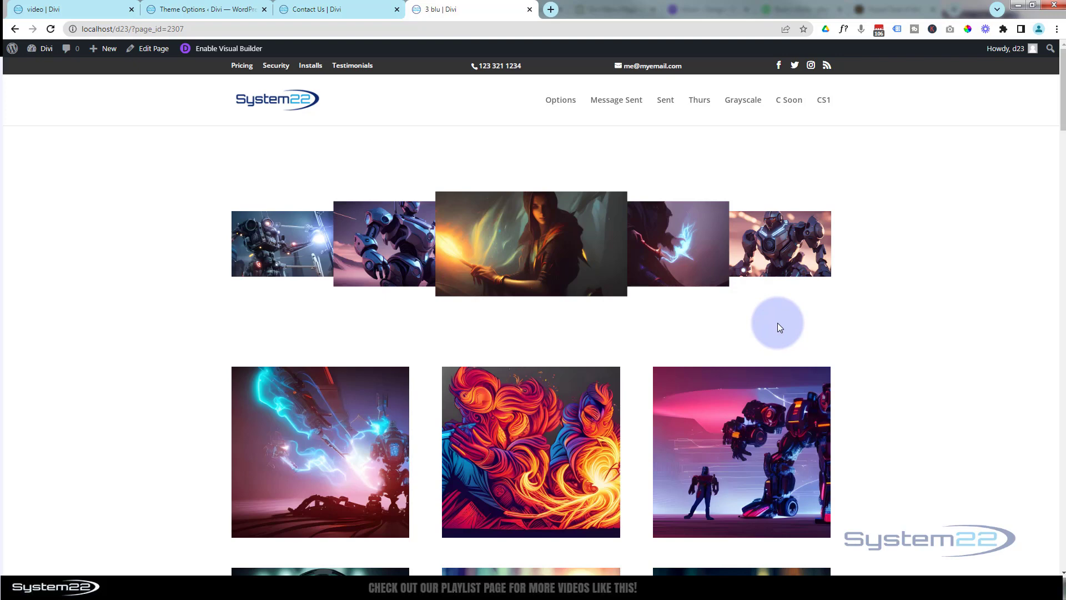
Step: Preview the page's image layout in device emulation as iPhone 12 Pro and iPad Air, and close the developer tools
key("ctrl+shift+i")
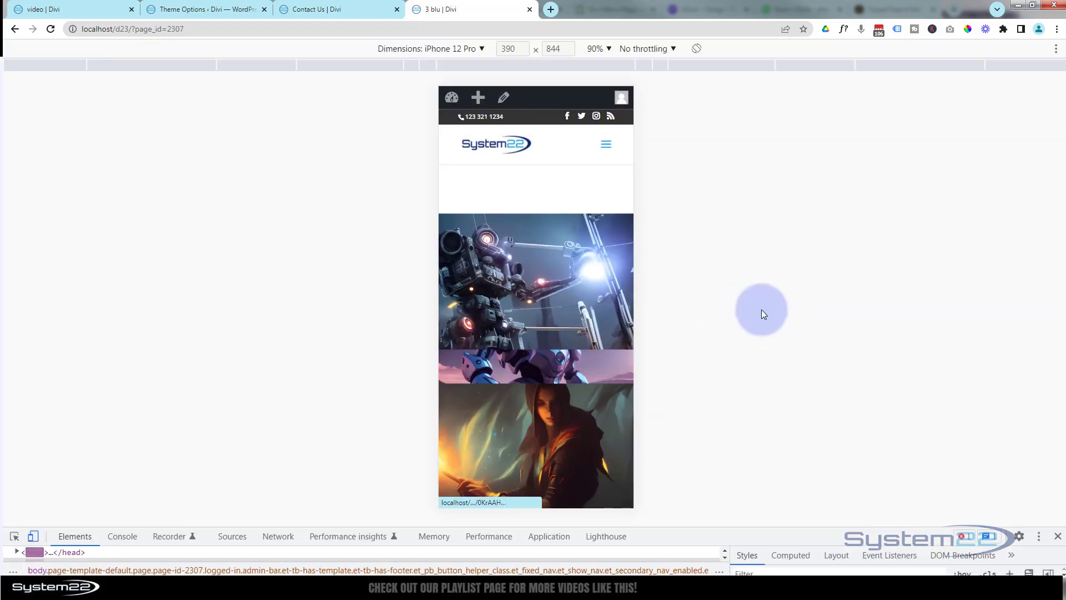
left_click(555, 272)
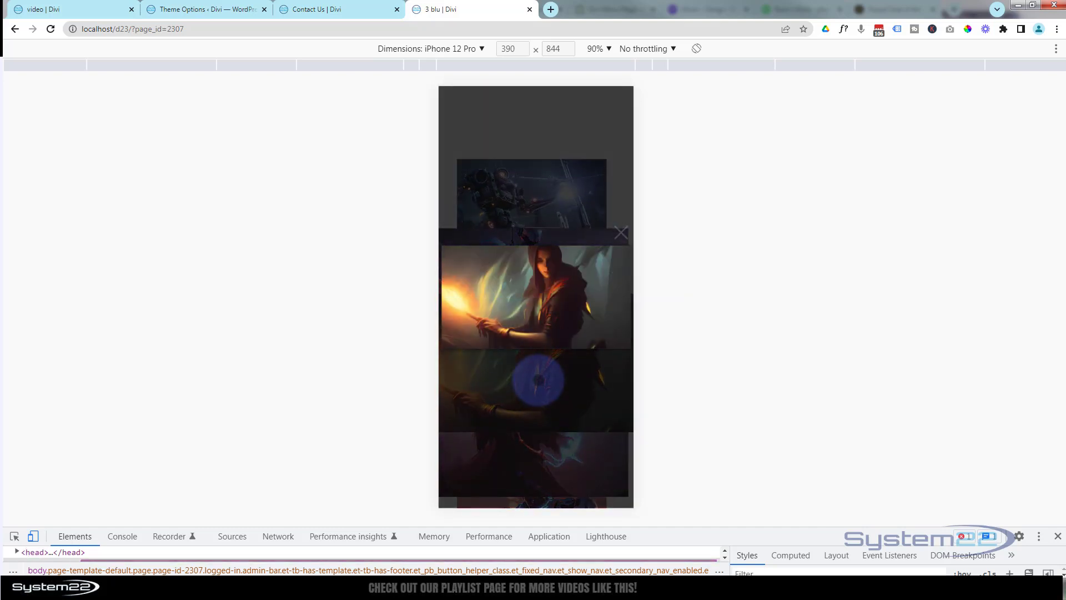
left_click(621, 235)
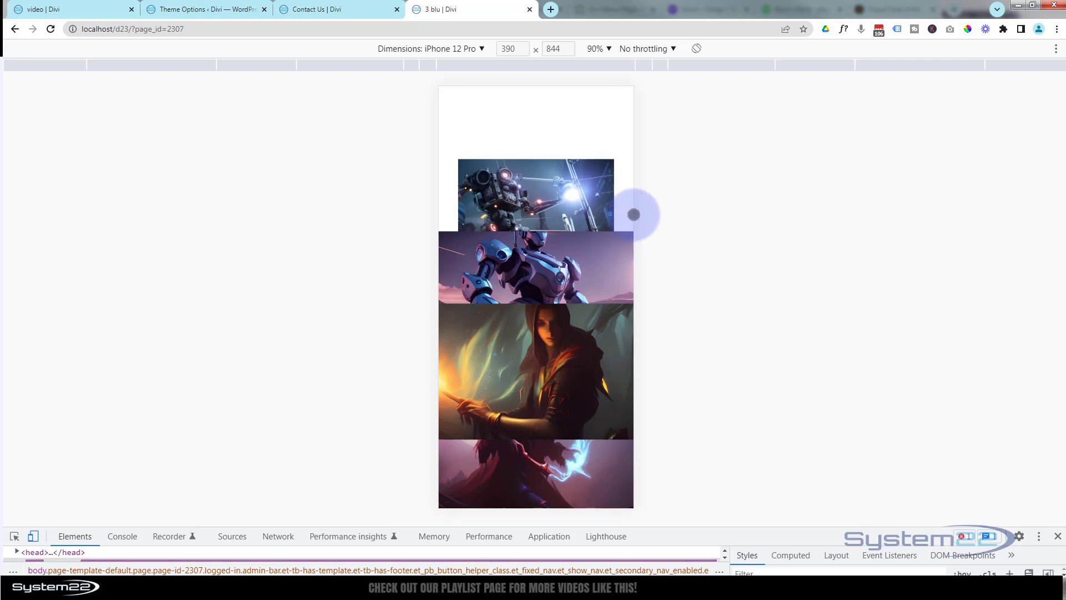
left_click(481, 50)
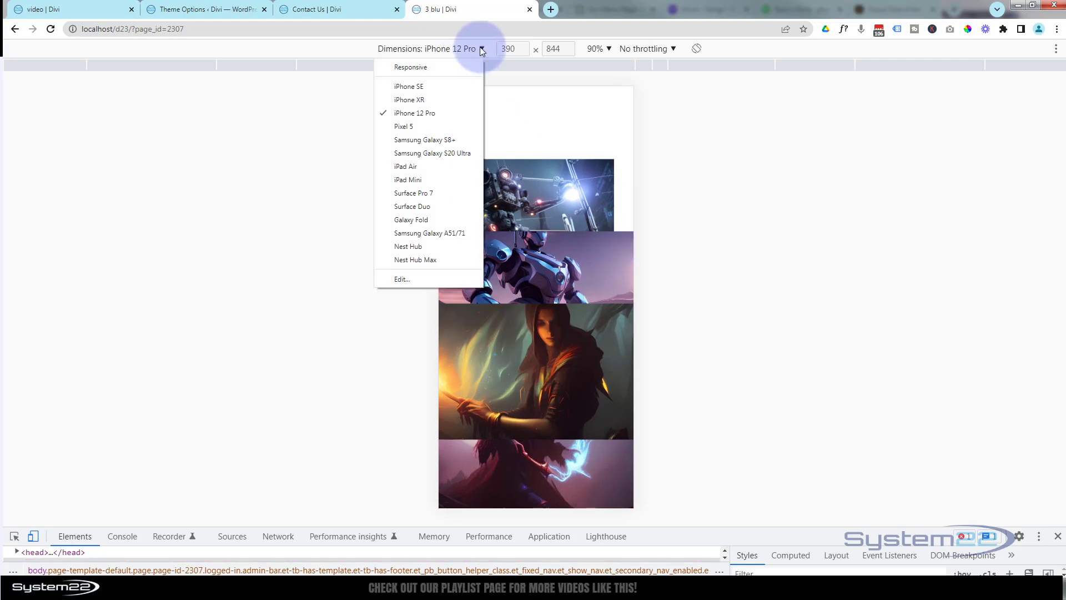
left_click(421, 168)
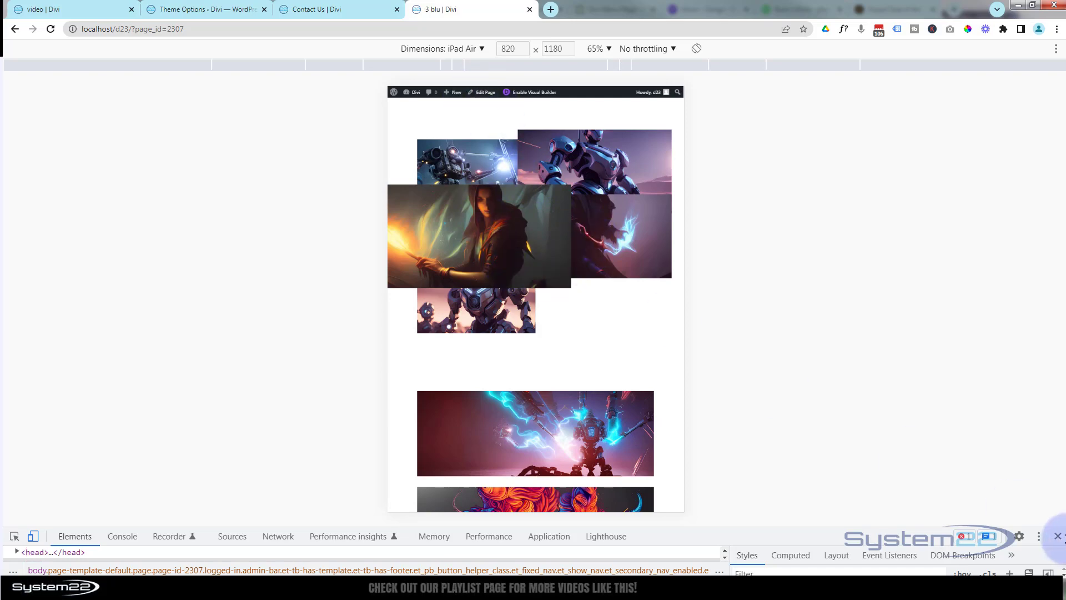
left_click(1057, 537)
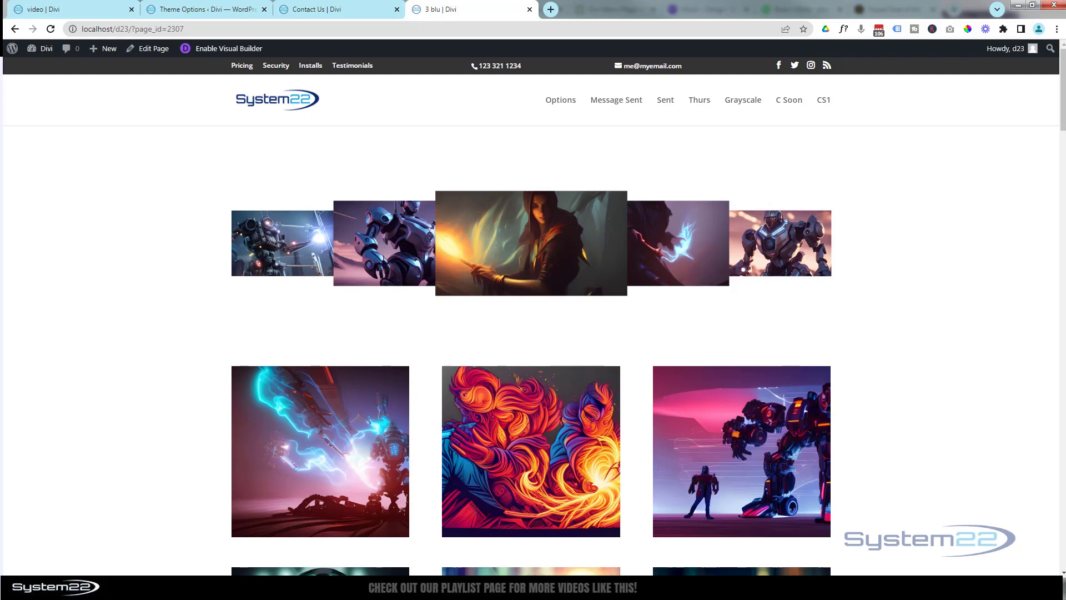
Step: Bring the Brackets window over the page to review the .z-photo media query CSS, and move it away again
left_click_drag(0, 216, 401, 169)
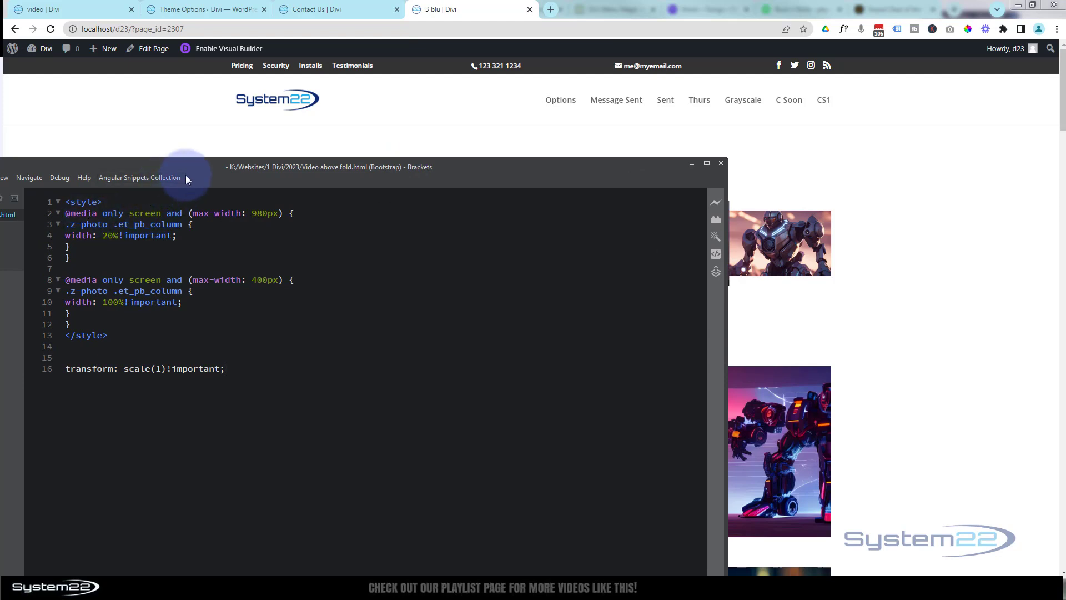
left_click_drag(211, 172, 0, 145)
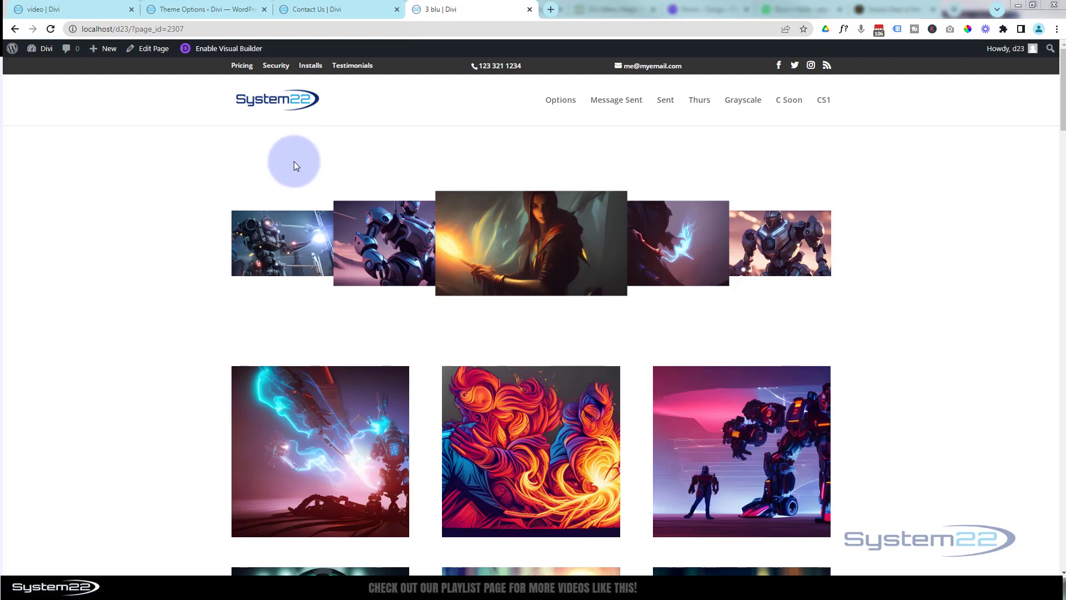
Step: Reopen the page in the Visual Builder and add a new row with a Code module below the portrait images
left_click(221, 50)
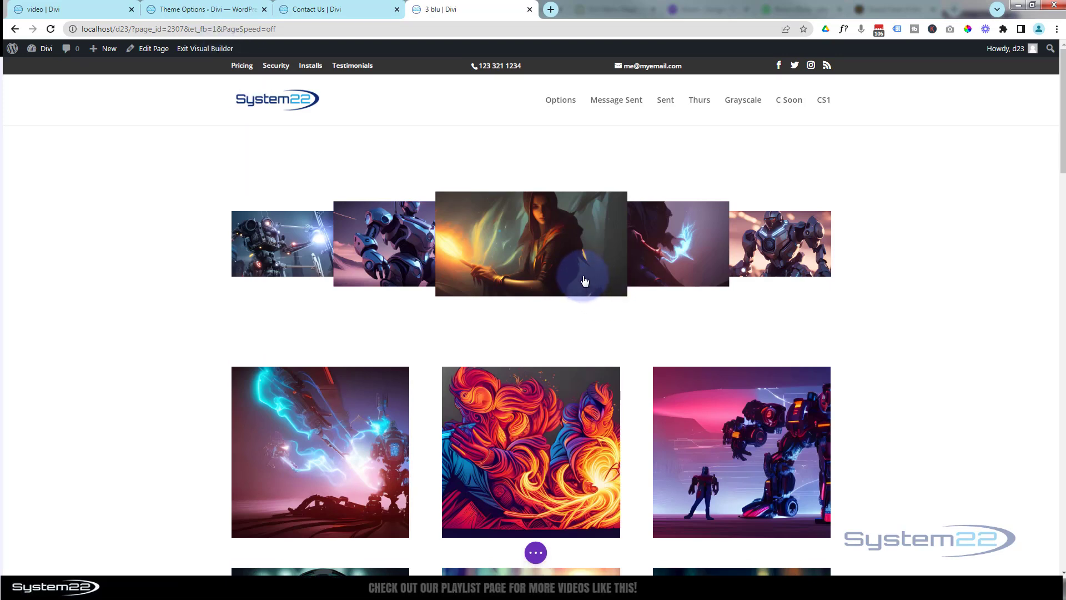
scroll(584, 281, "down", 2)
scroll(582, 275, "down", 4)
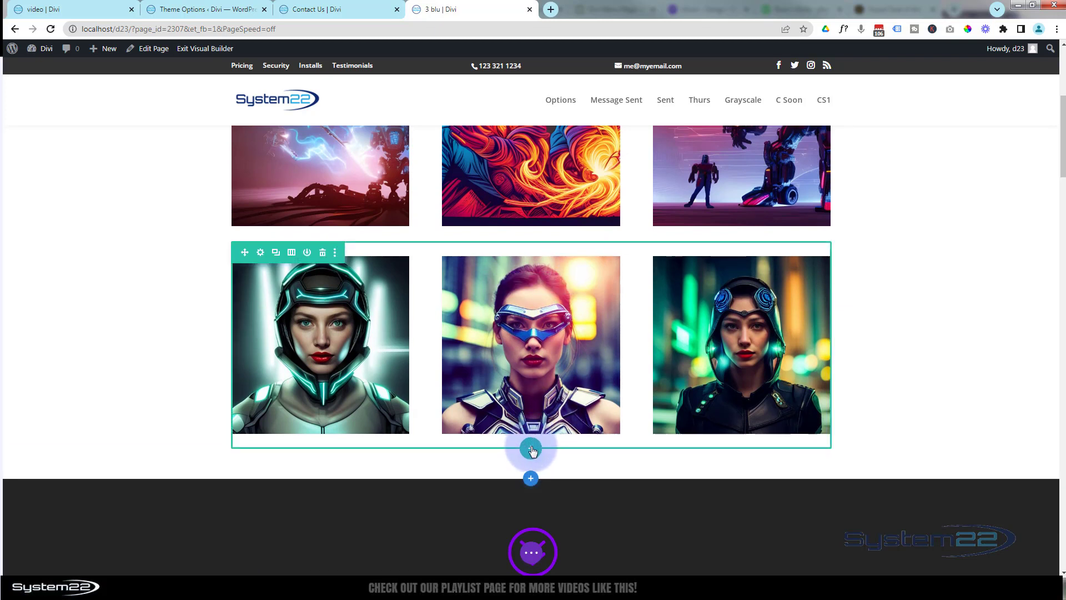
left_click(531, 449)
left_click(460, 244)
left_click(468, 340)
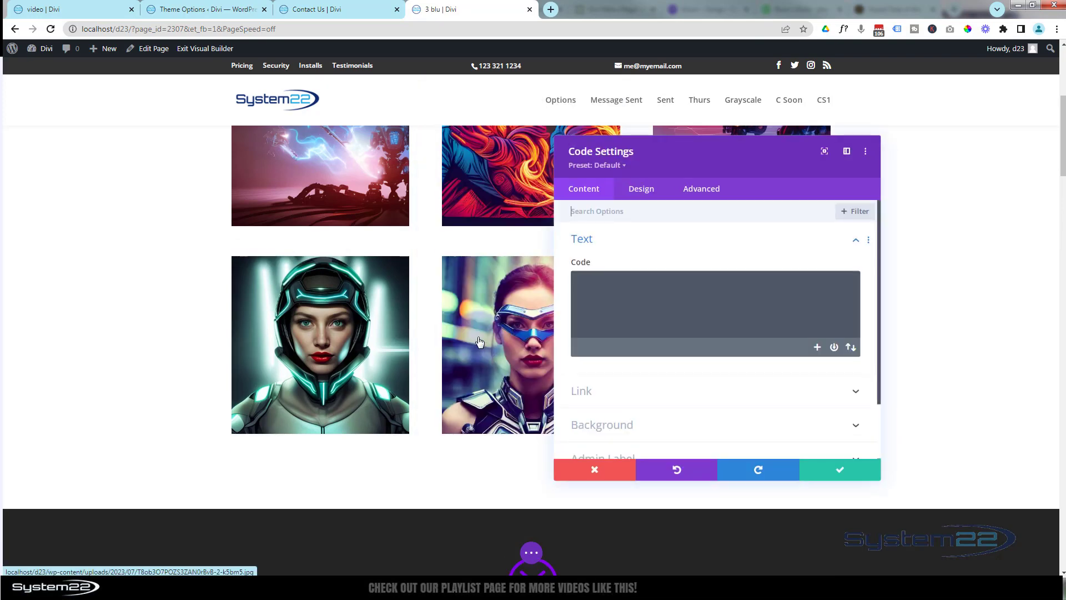
scroll(430, 342, "up", 4)
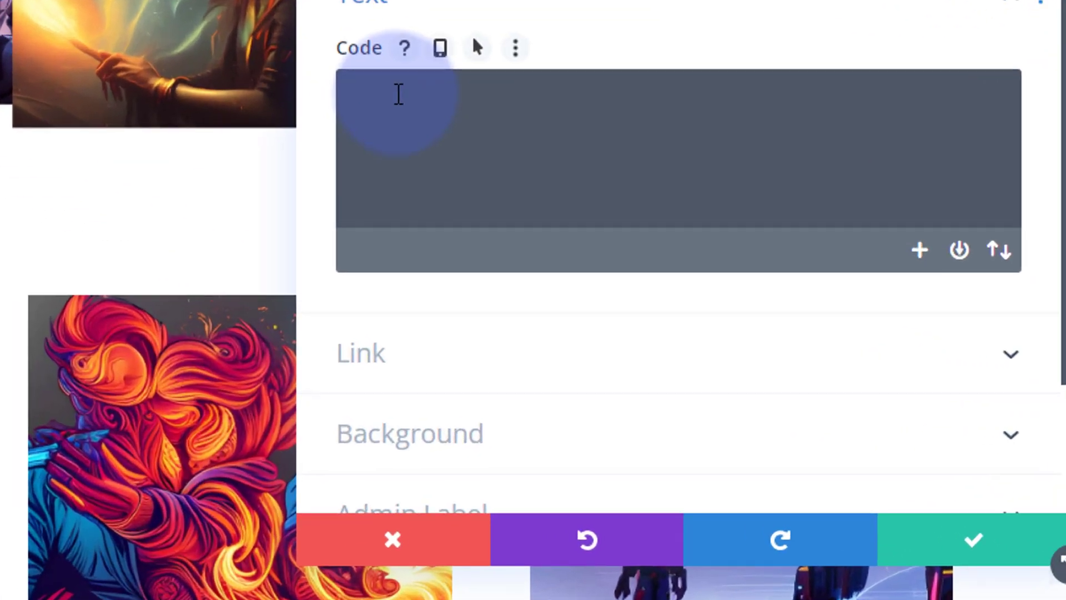
Step: Enter opening and closing <style> tags in the Code module, separated by a blank line
left_click(598, 281)
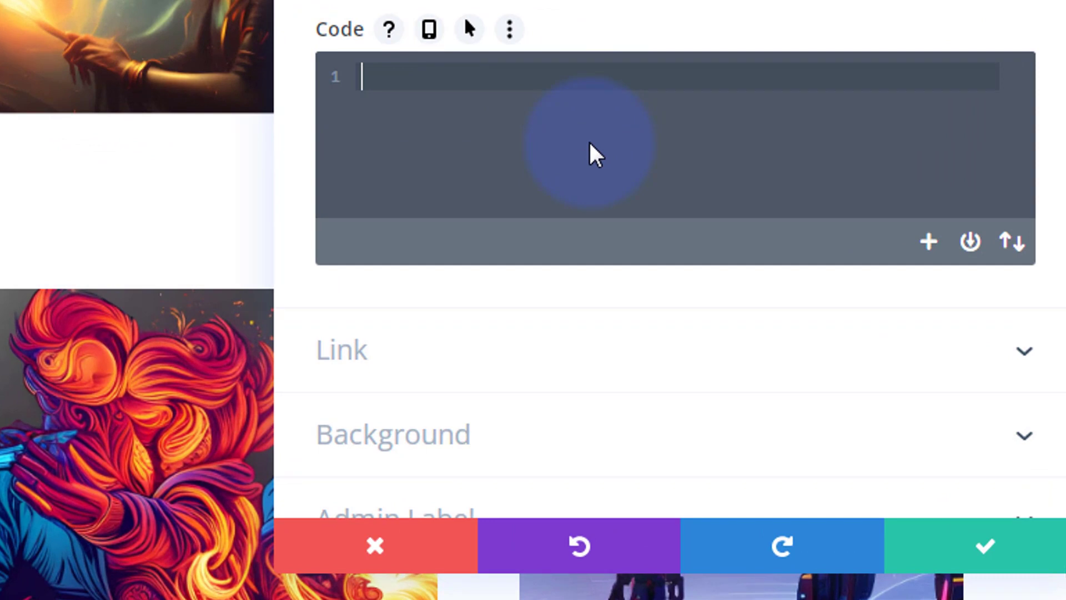
type("<style")
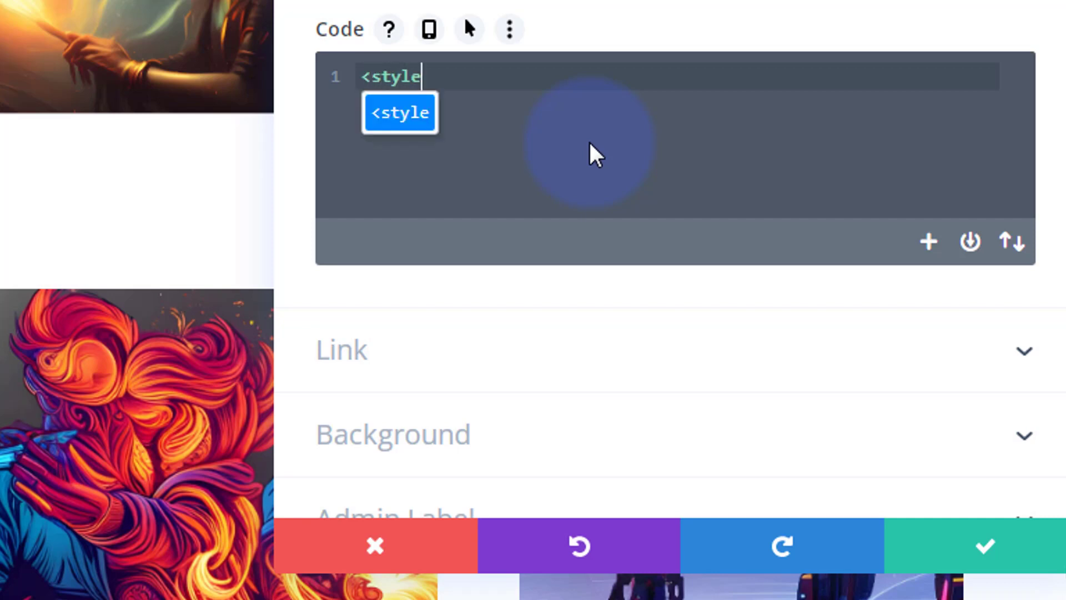
type("></style>")
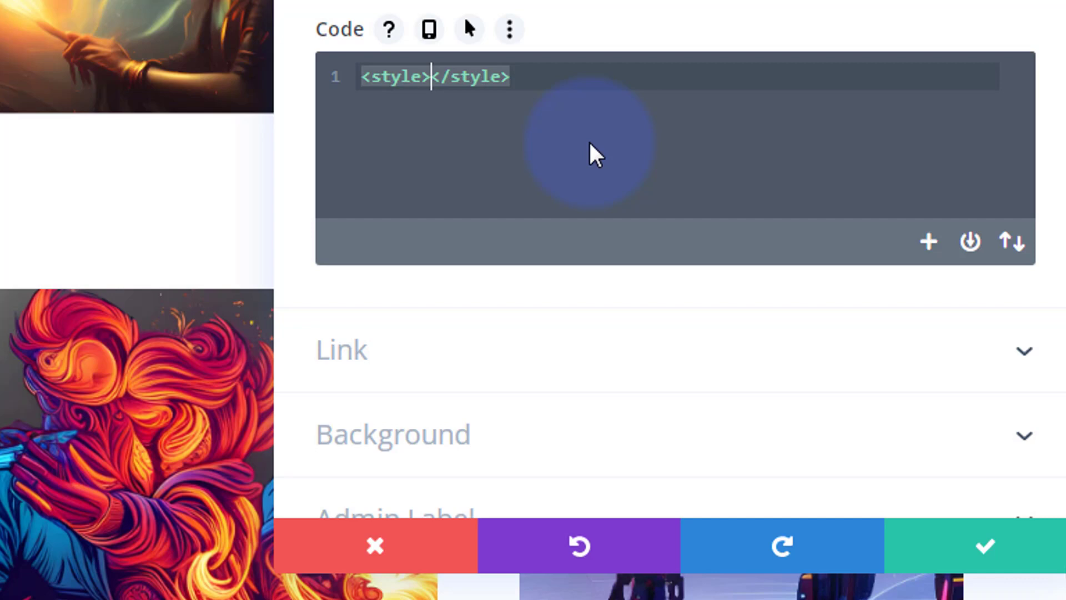
key("Return")
key("Return")
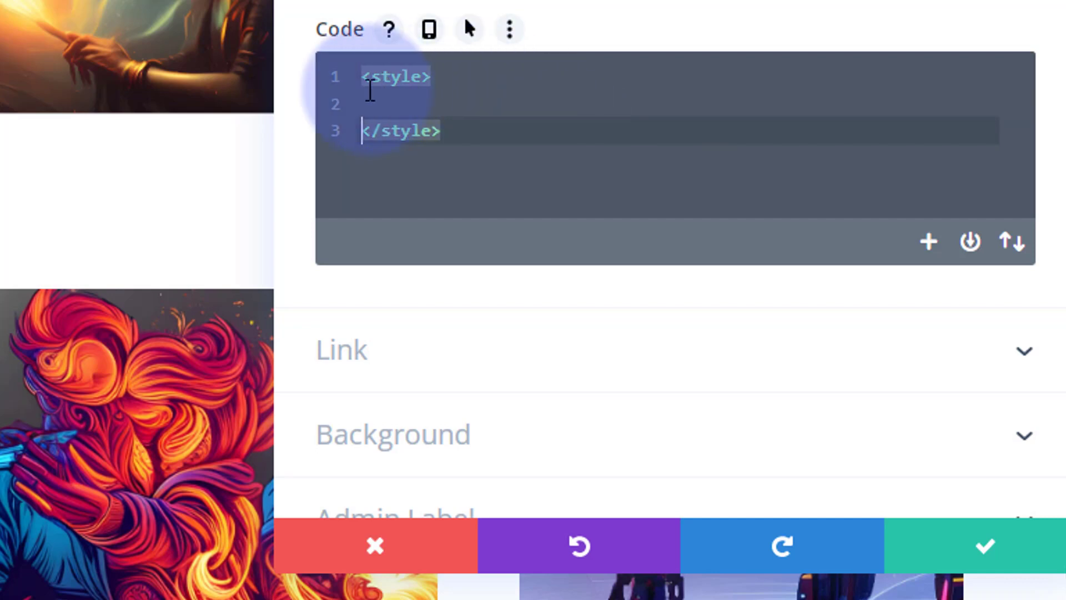
left_click(372, 76)
left_click(463, 85)
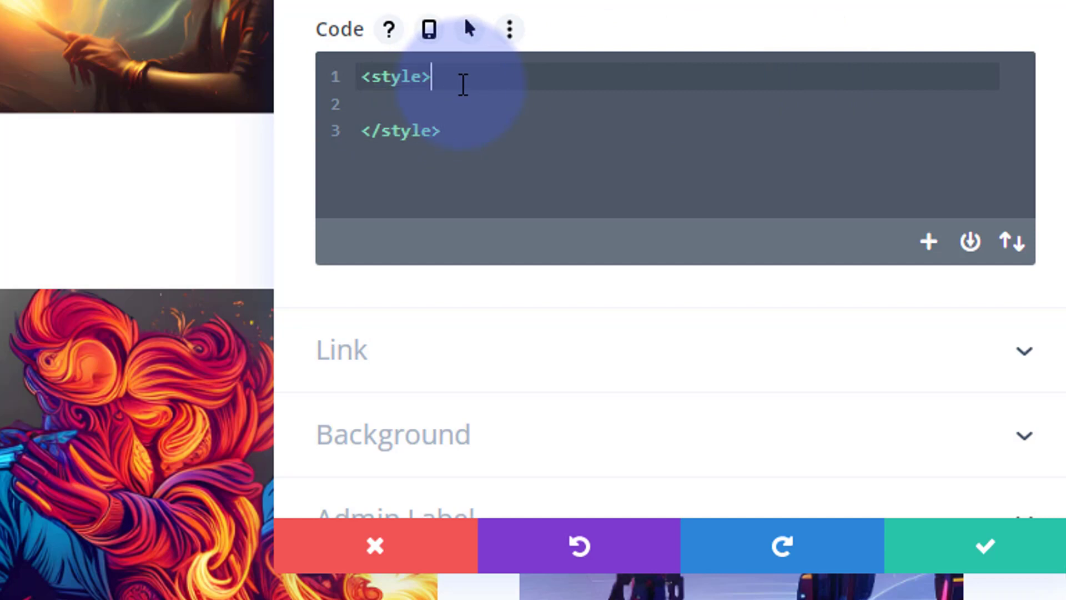
key("Return")
key("BackSpace")
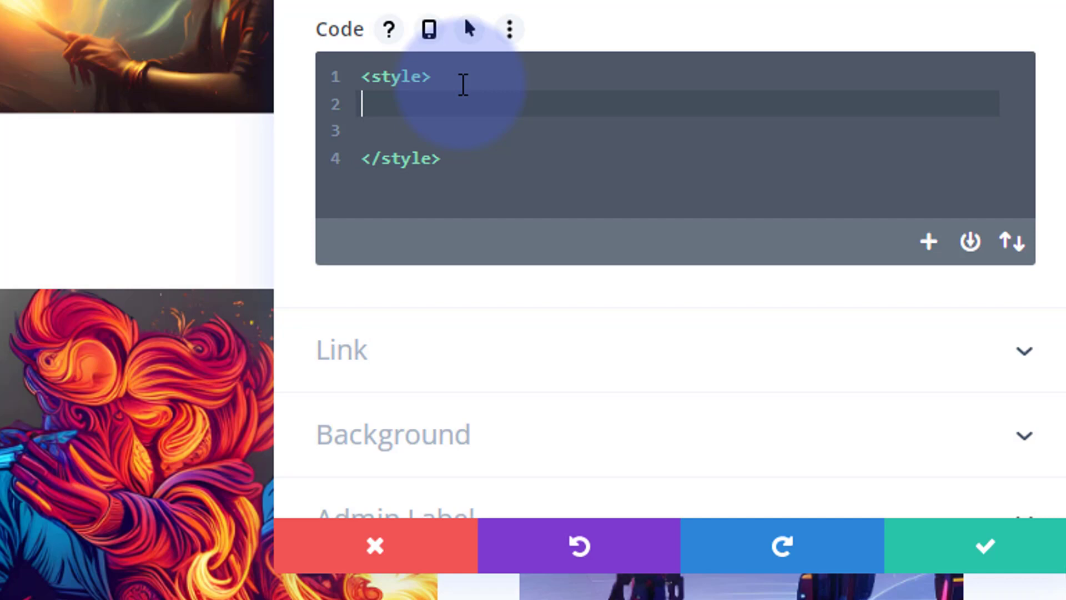
type("@media onl")
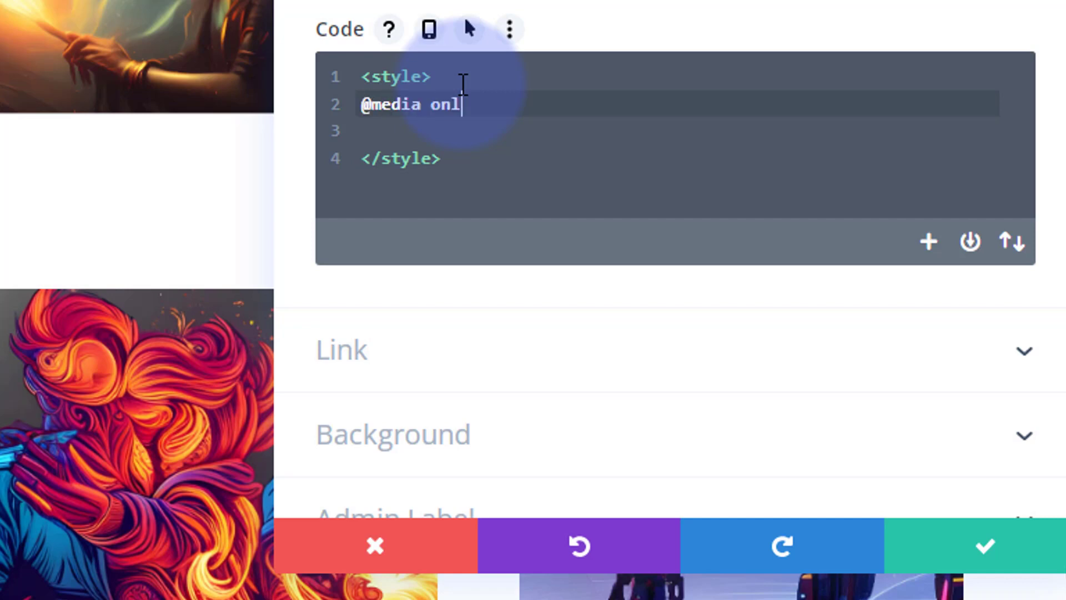
type("y screen an")
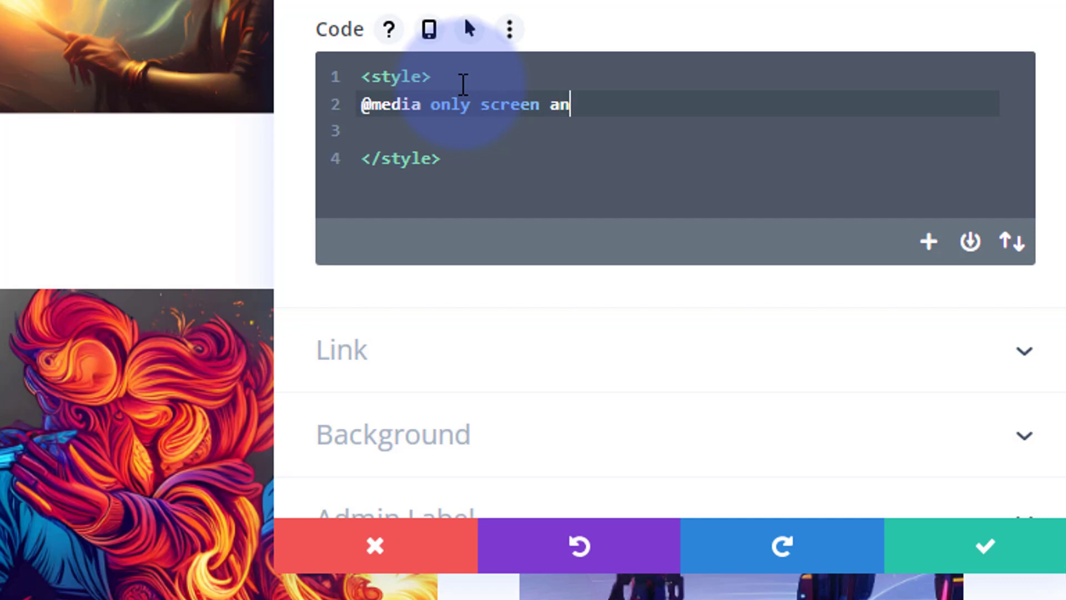
type("d (")
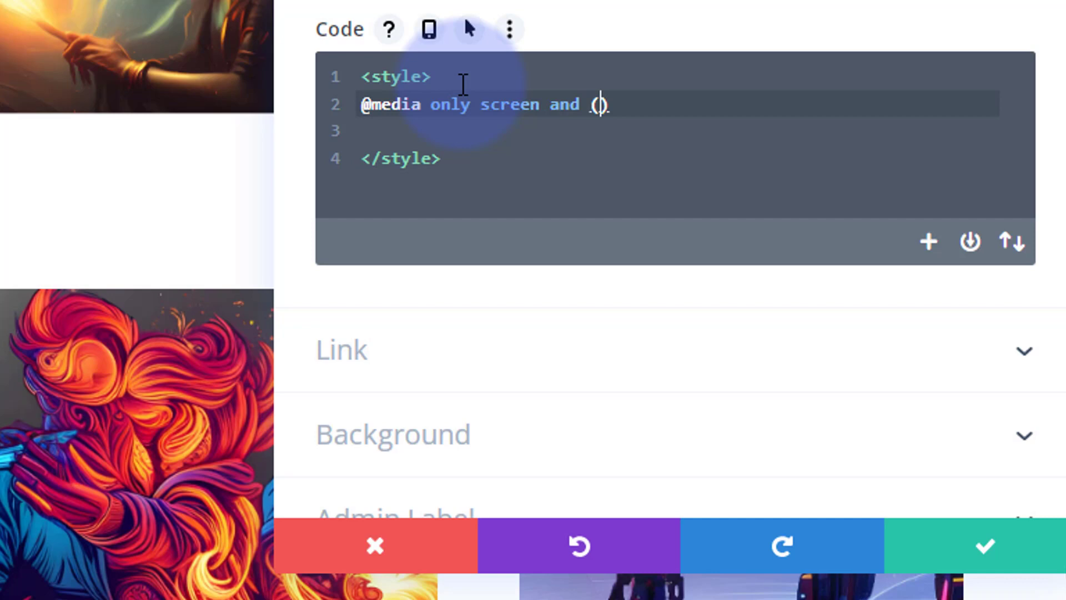
type("max-width:")
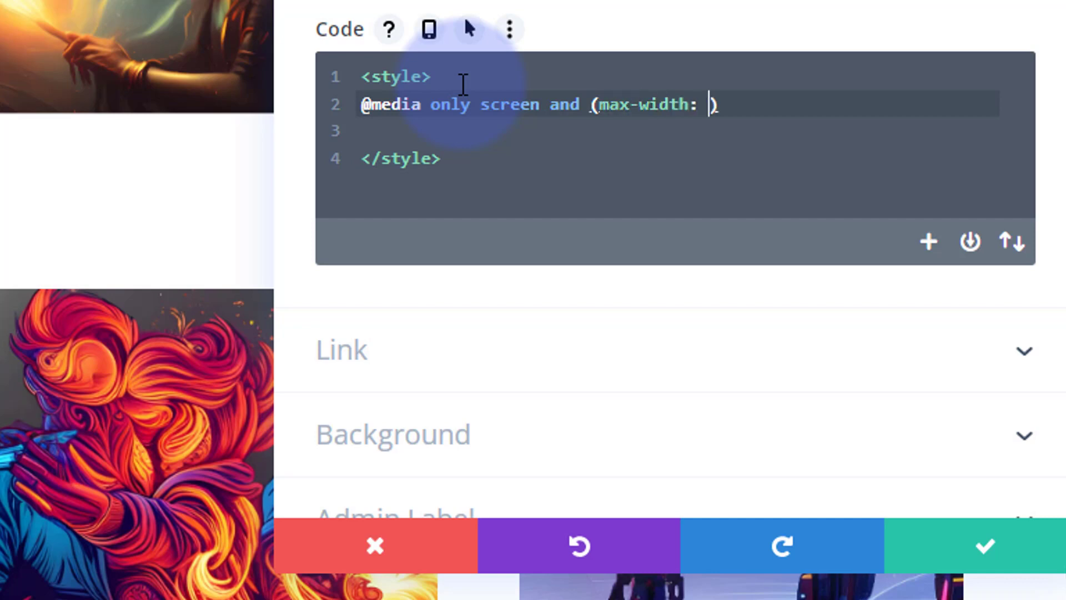
type(" 980px")
left_click(785, 102)
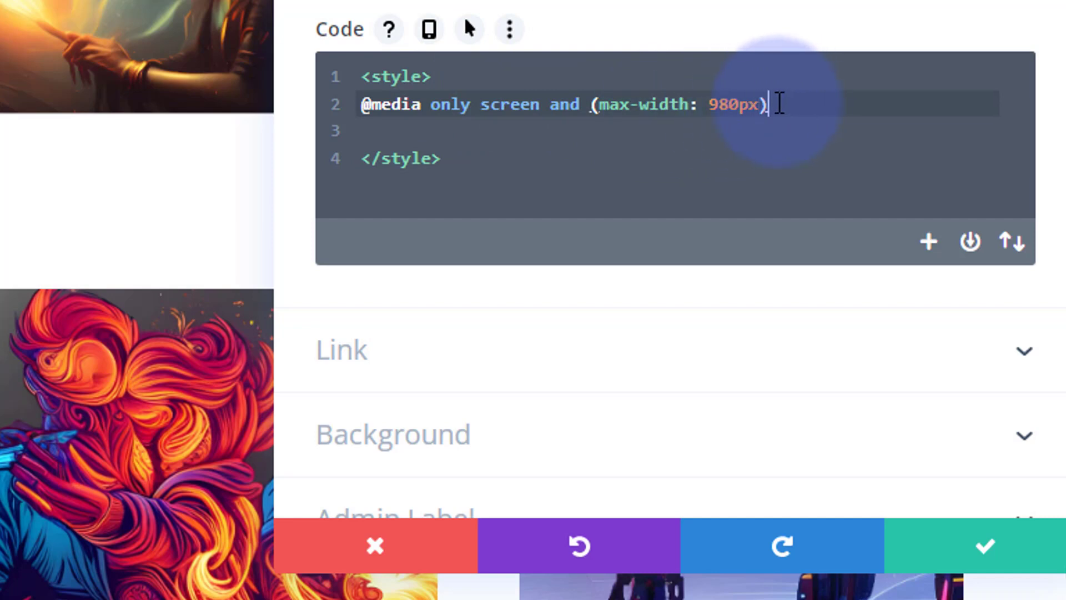
type("{")
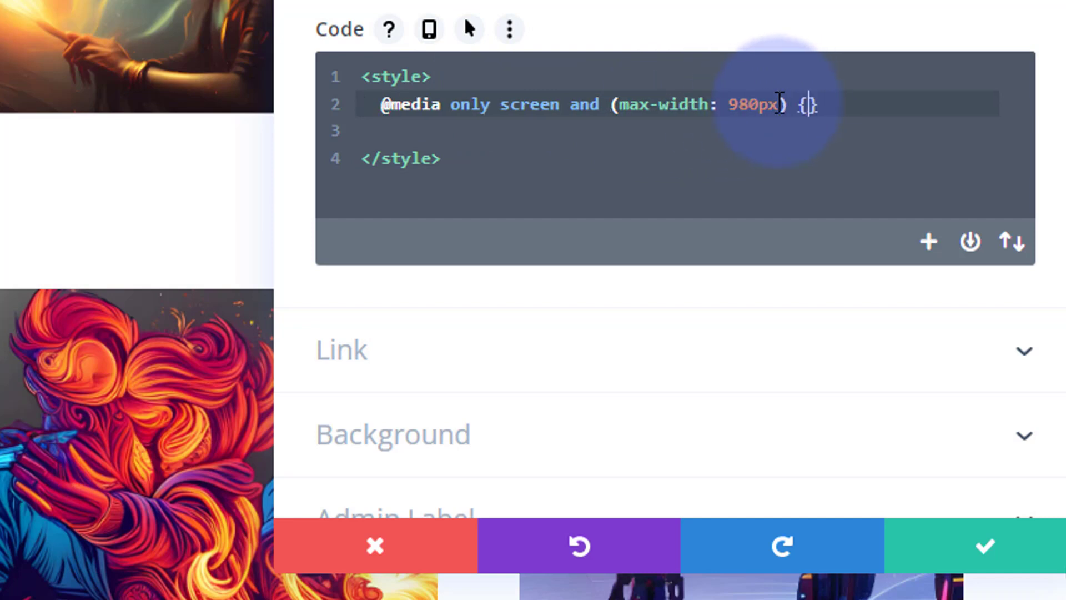
key("Return")
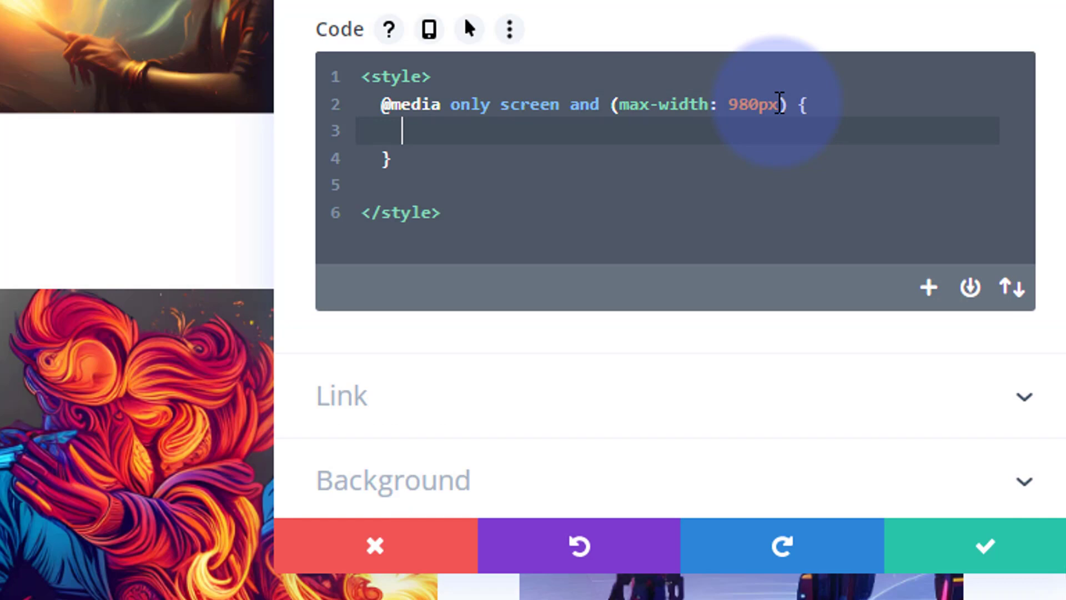
Step: Inside the 980px media query, add a .z-photo .et_pb_column rule with width:20% !important;
type(".z-photo")
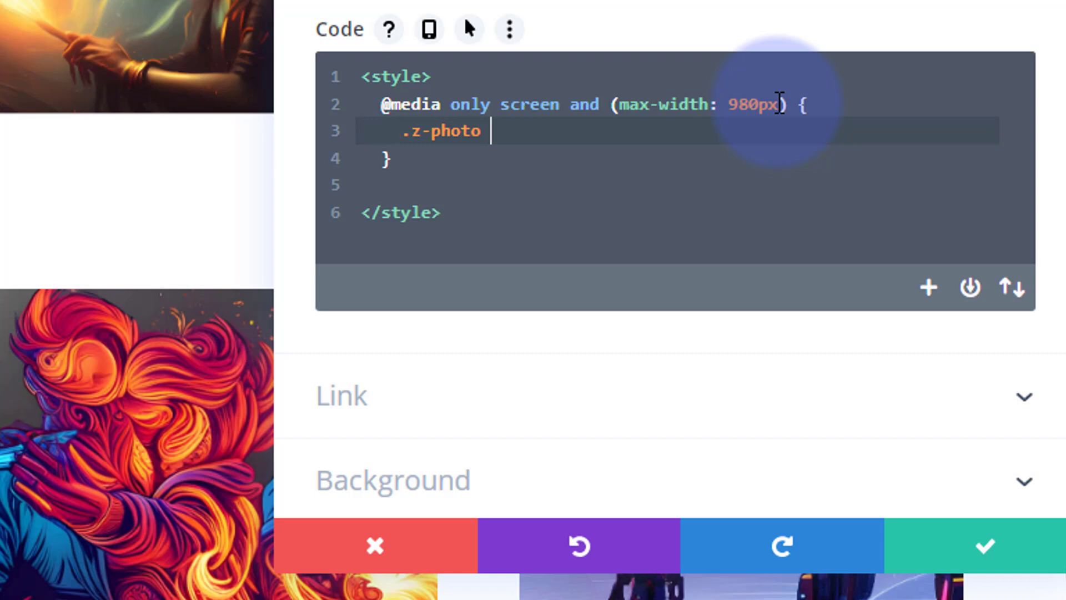
type(" .et_pb_column")
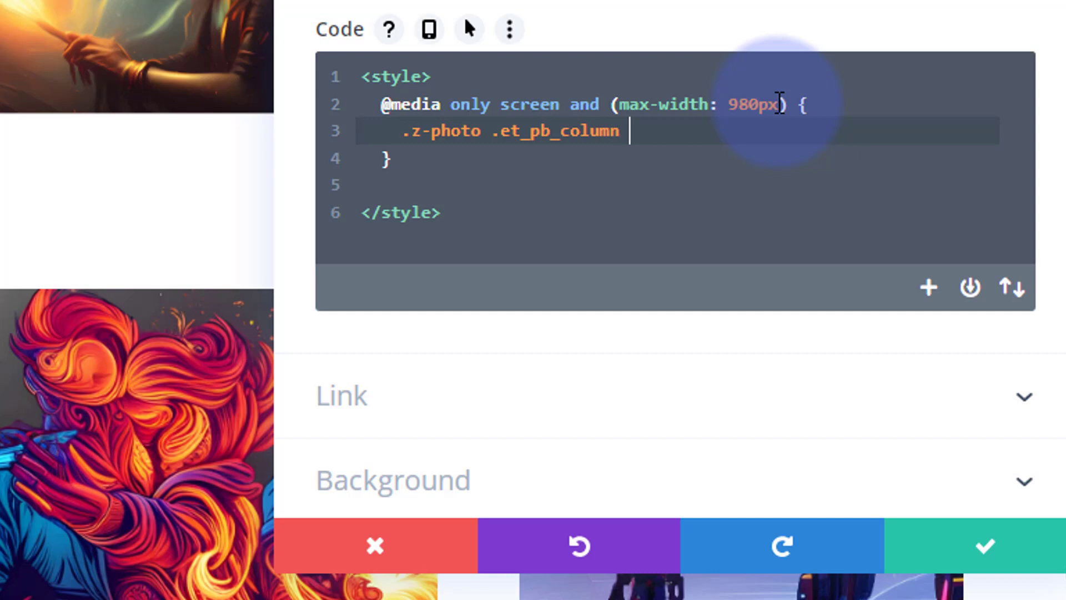
type(" {")
key("Return")
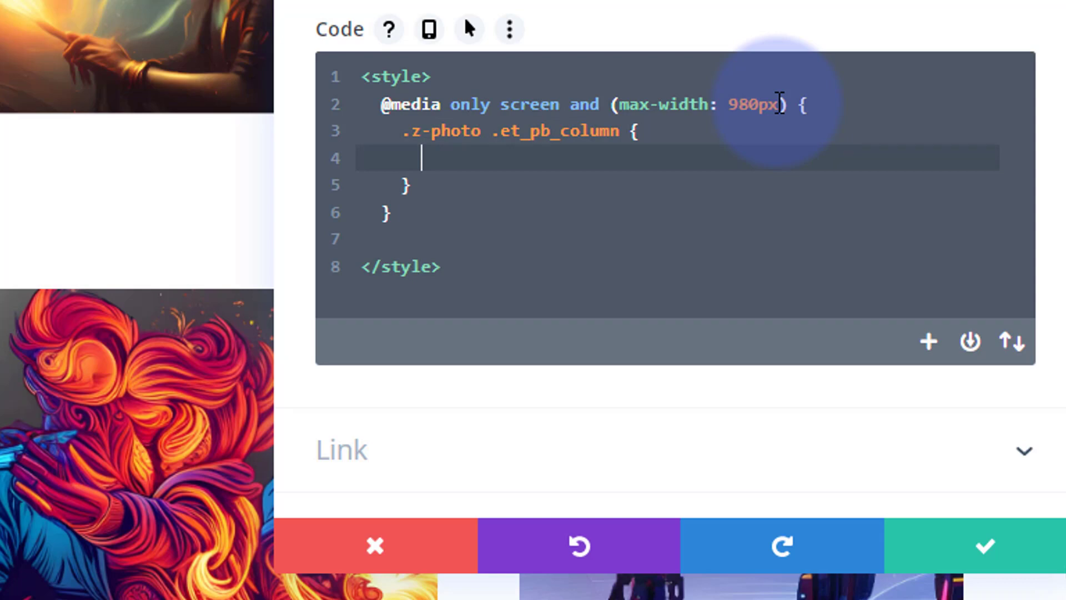
type("width:20%")
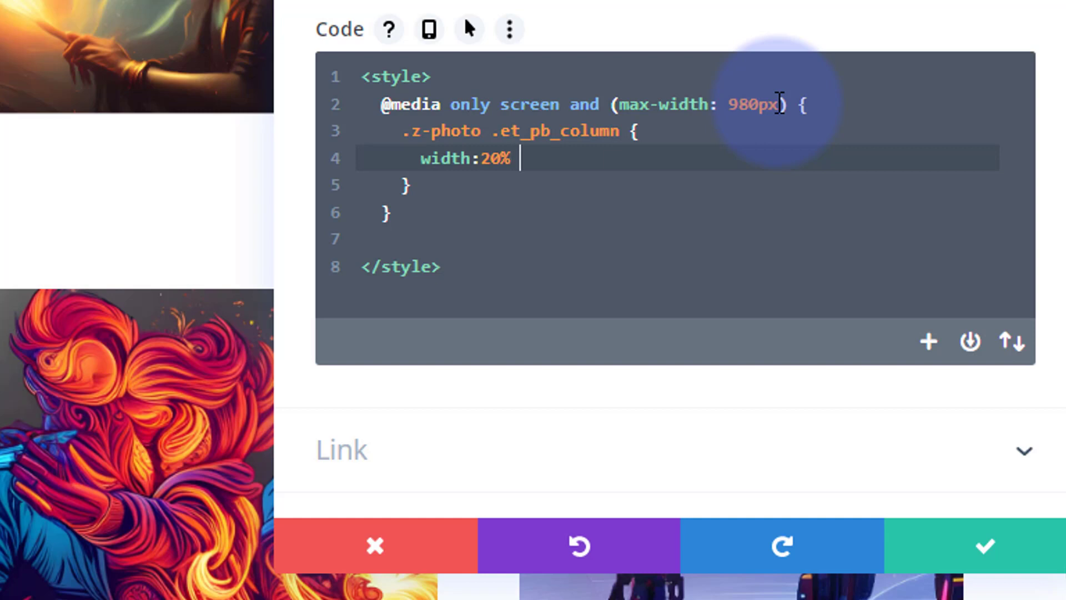
type(" !important")
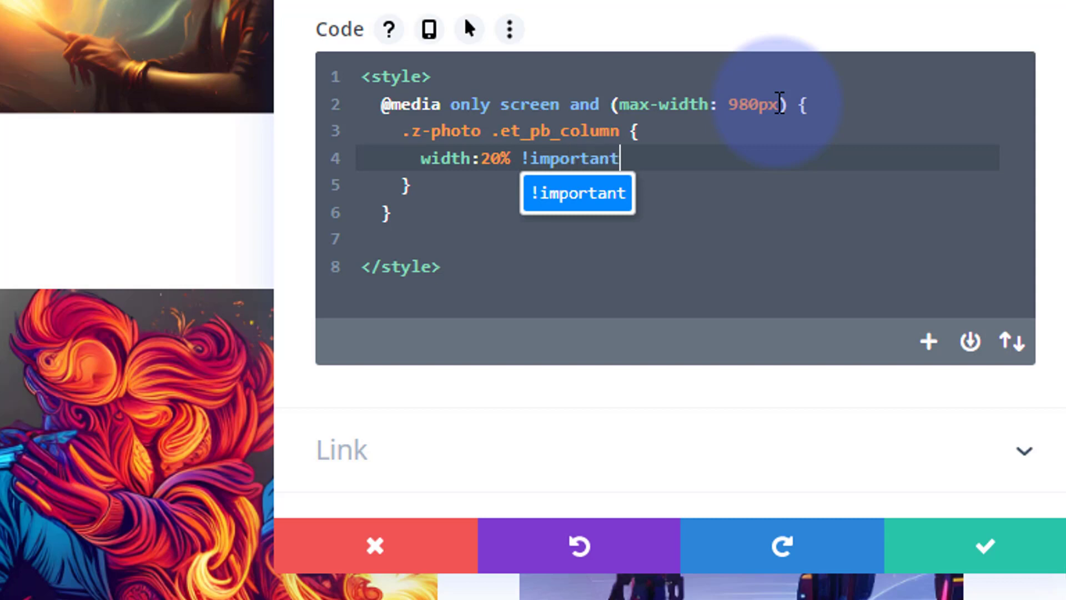
type(";")
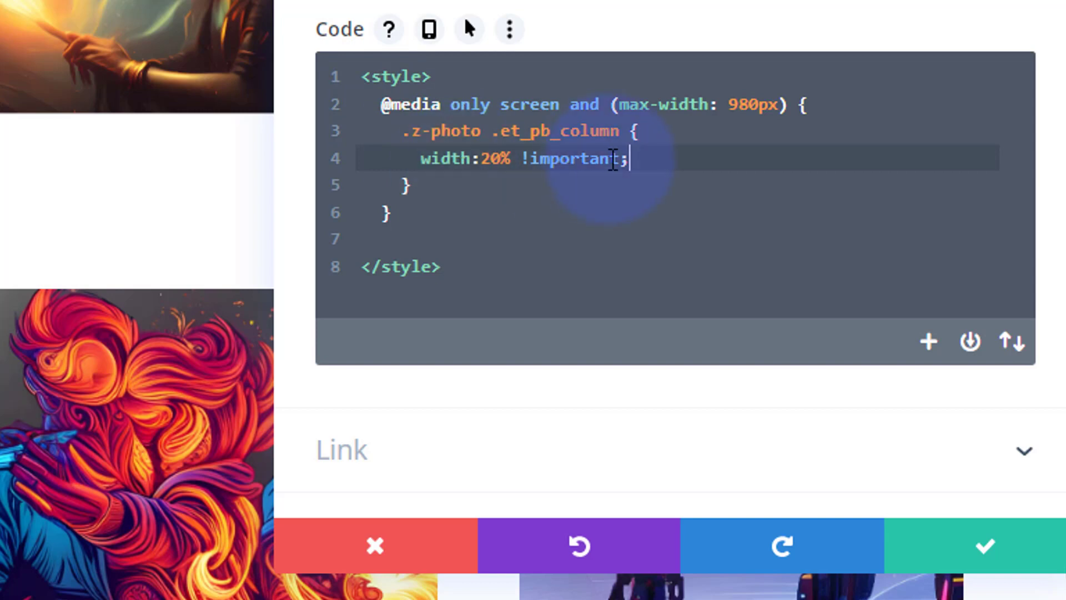
Step: Duplicate the whole 980px media query block below itself, separated by a blank line
left_click_drag(372, 103, 460, 206)
key("ctrl+c")
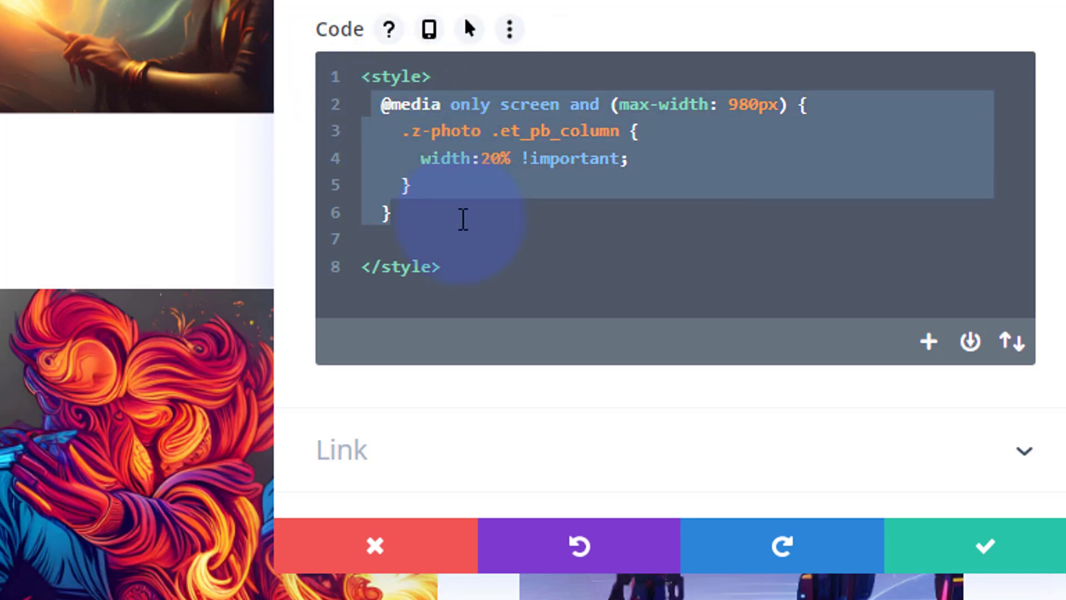
left_click(428, 219)
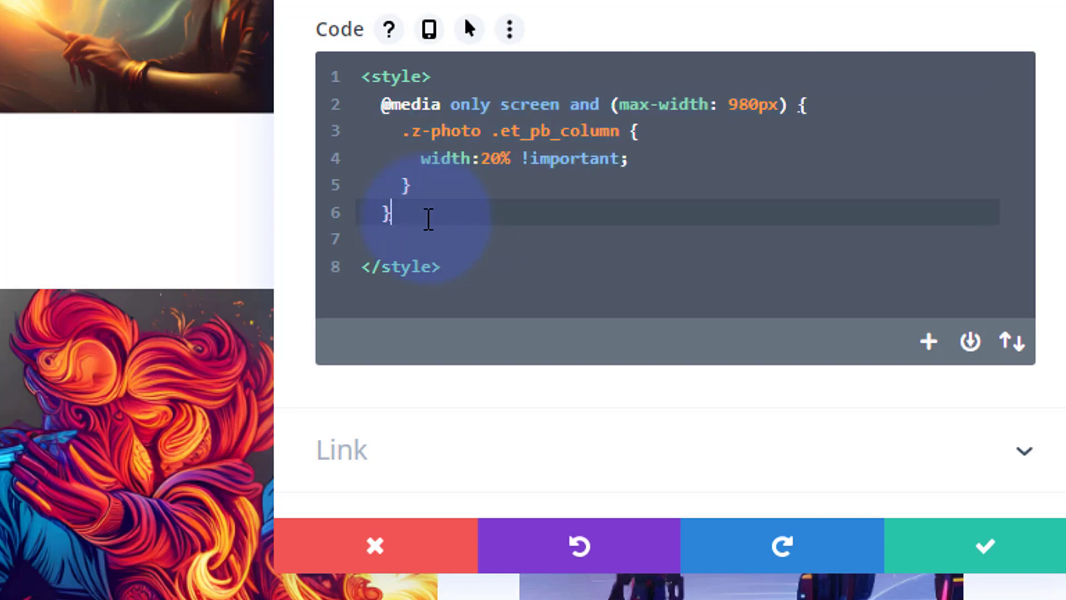
key("Return")
key("Return")
key("ctrl+v")
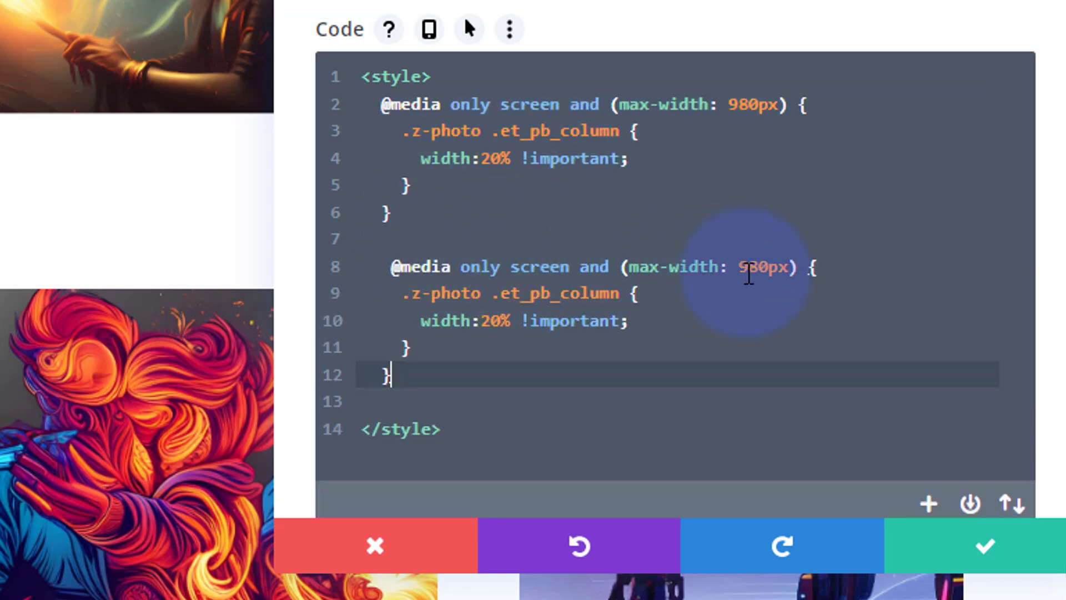
Step: In the duplicated media query, set the max-width to 400px and the column width to 100%
left_click_drag(738, 268, 767, 268)
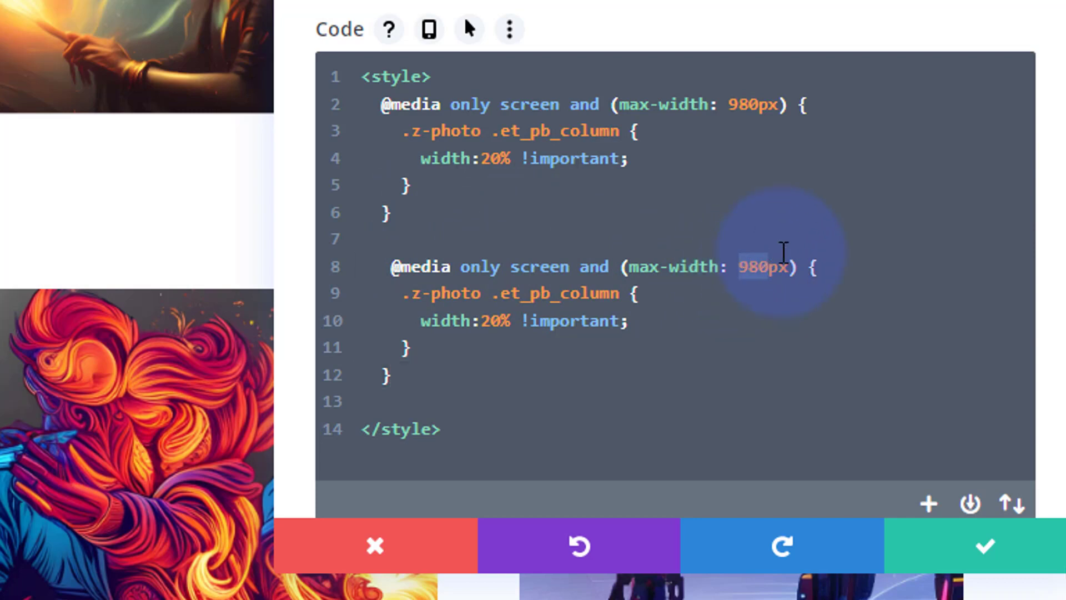
type("400")
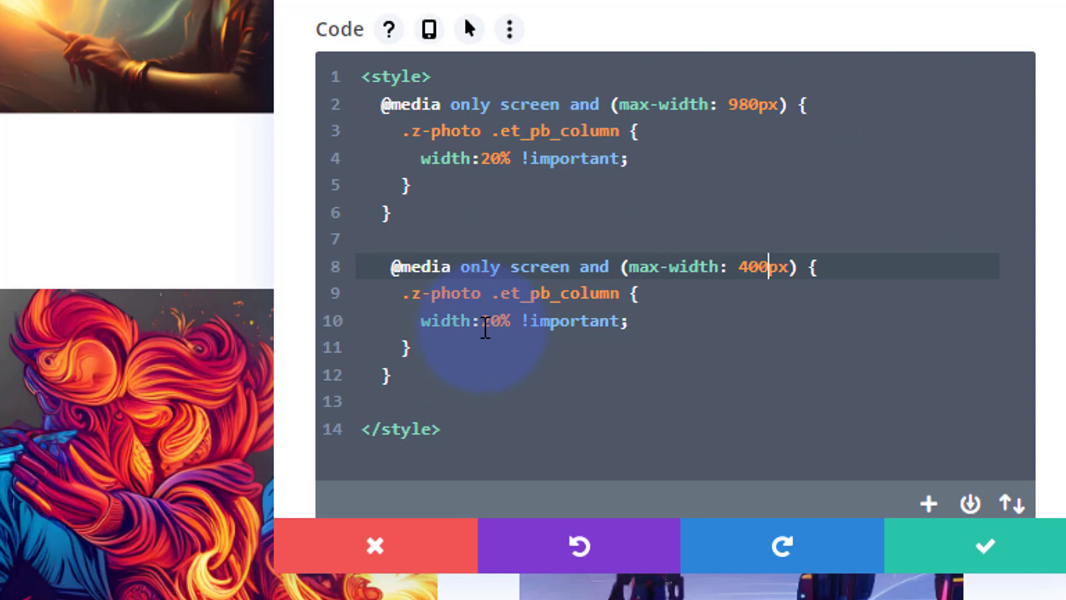
left_click_drag(482, 330, 510, 329)
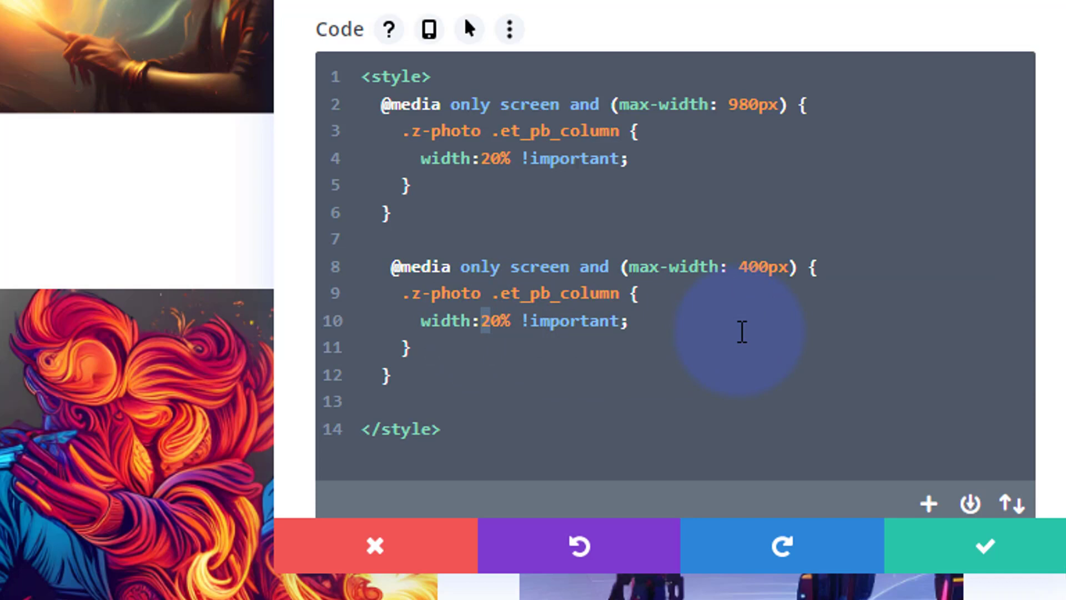
type("10")
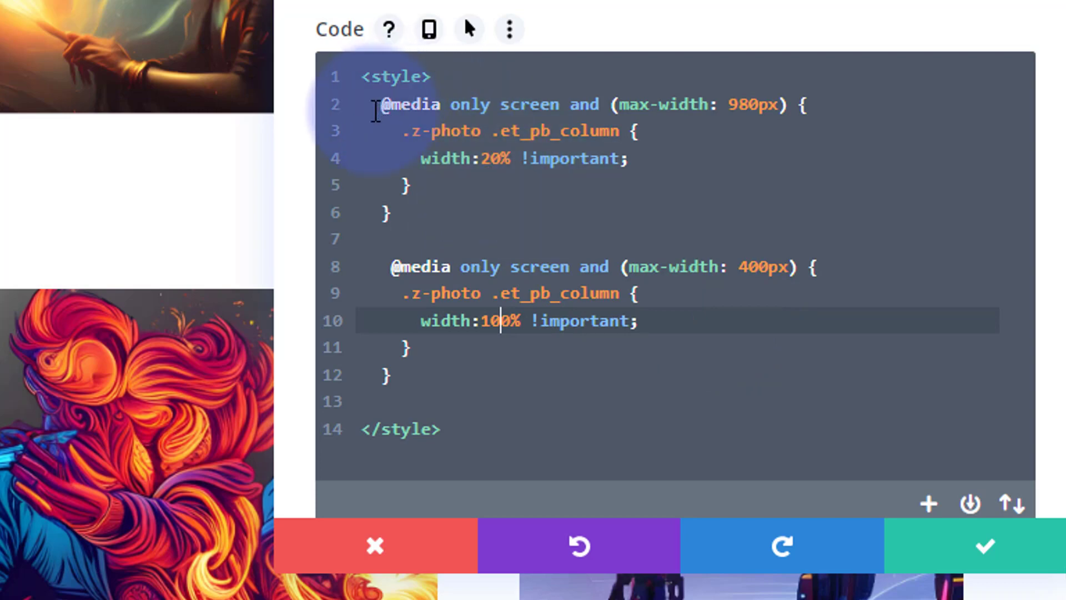
Step: Highlight both media query blocks, and open the Divi Theme Options through the WordPress dashboard in a separate browser tab
left_click_drag(374, 105, 475, 370)
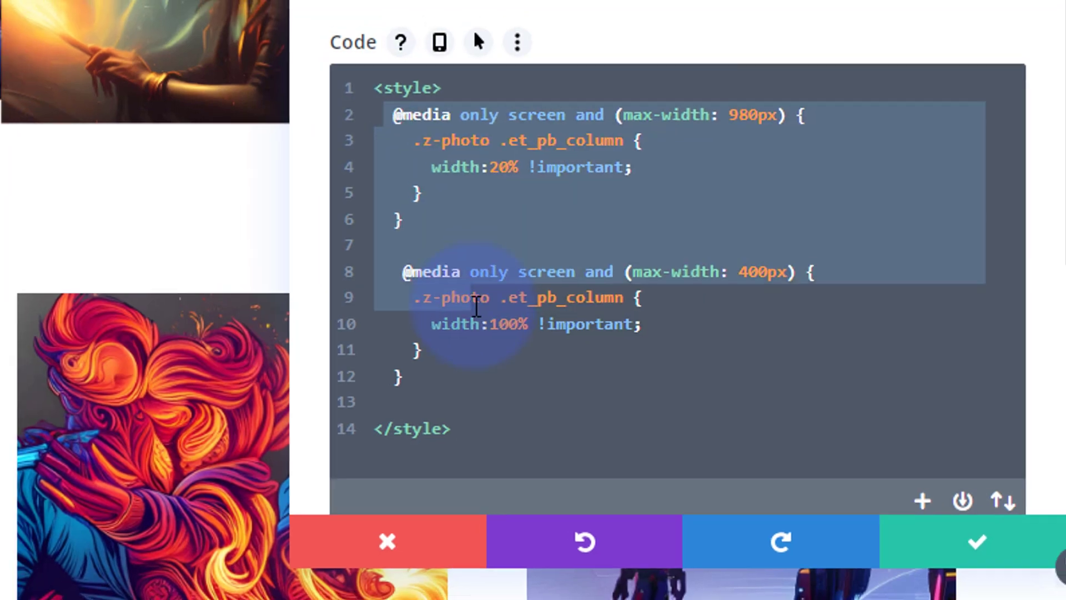
left_click_drag(592, 390, 692, 392)
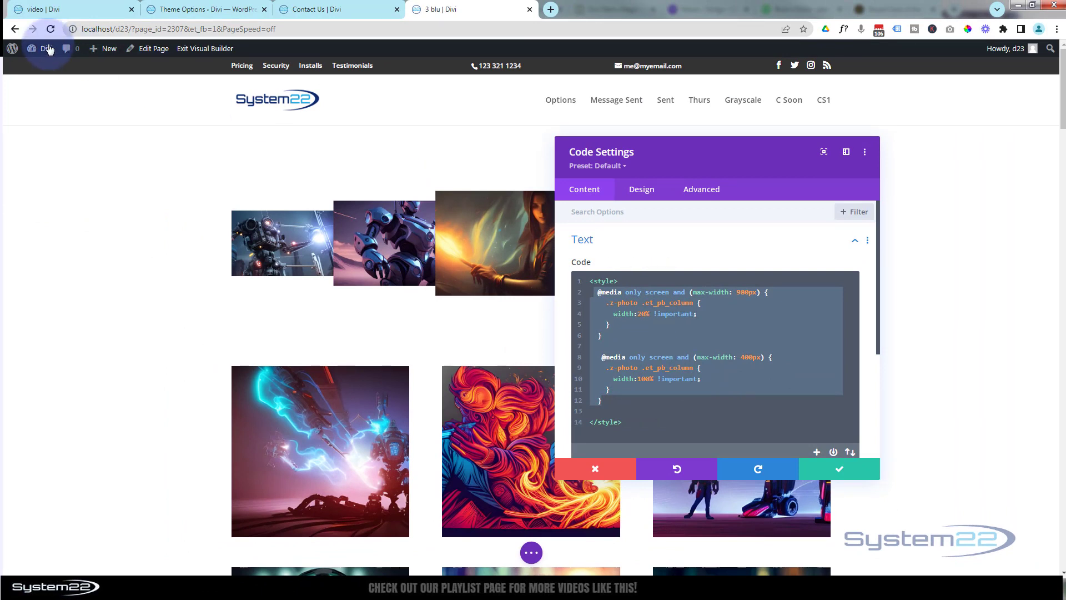
mouse_move(33, 49)
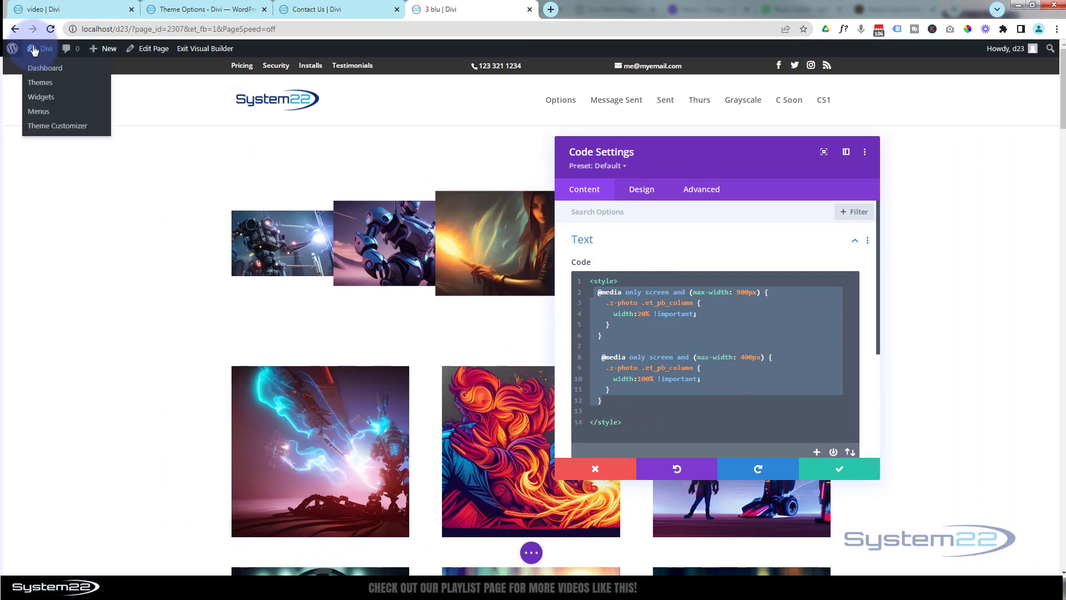
middle_click(38, 73)
left_click(574, 11)
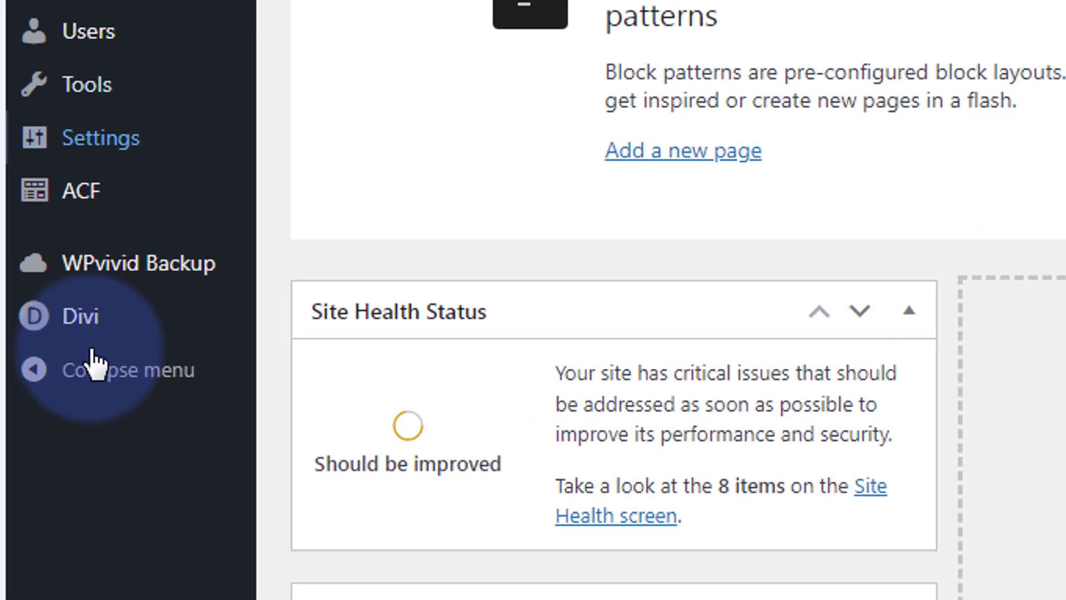
mouse_move(38, 378)
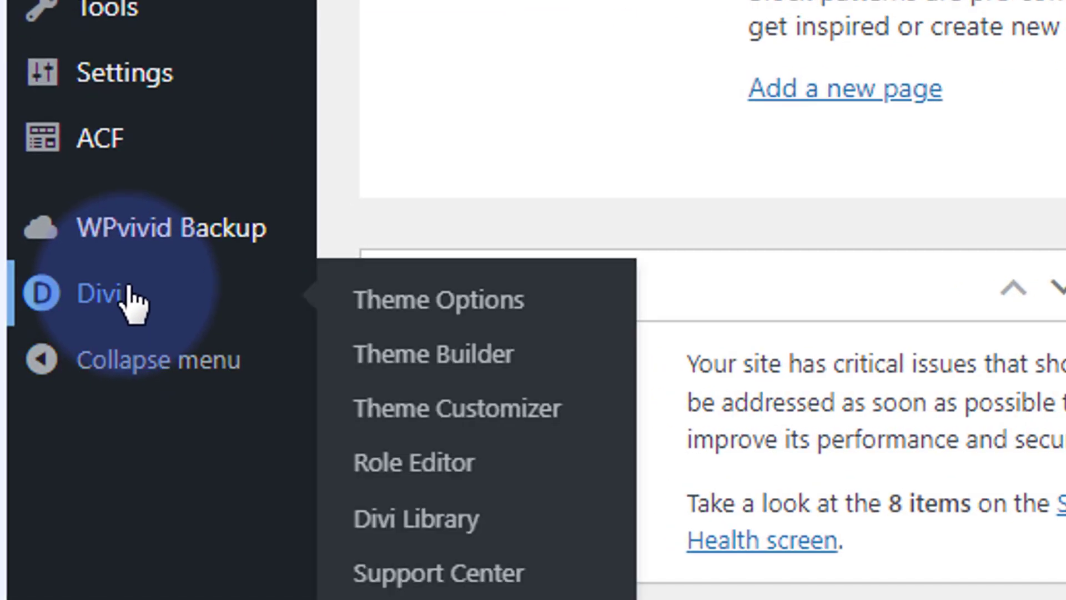
left_click(448, 300)
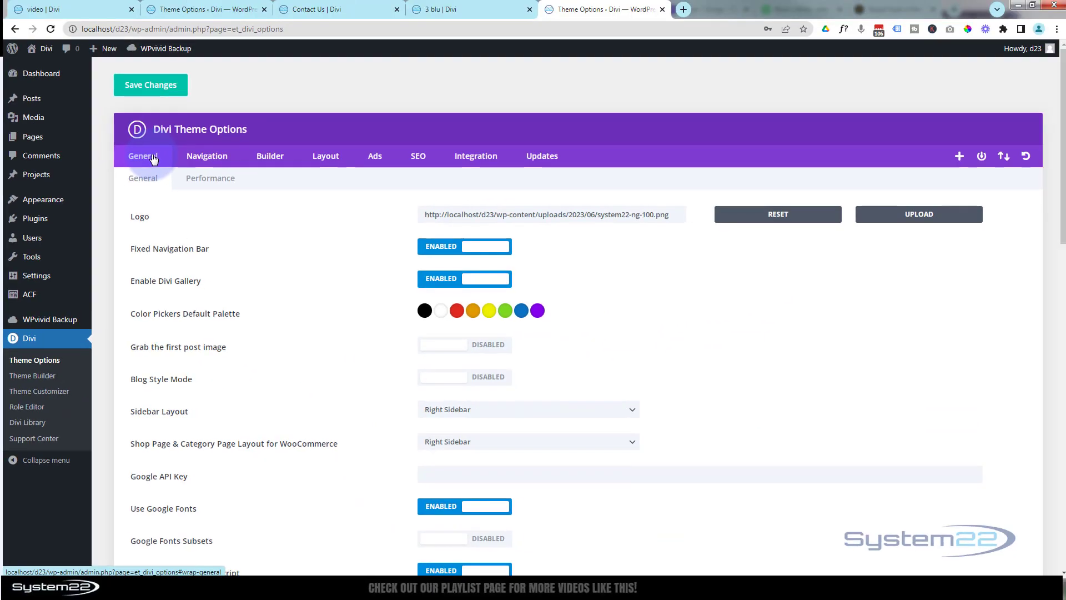
Step: Insert a blank line at the start of the Custom CSS in the general theme options, above the Secondary Menu comment
scroll(211, 138, "down", 8)
scroll(167, 206, "down", 9)
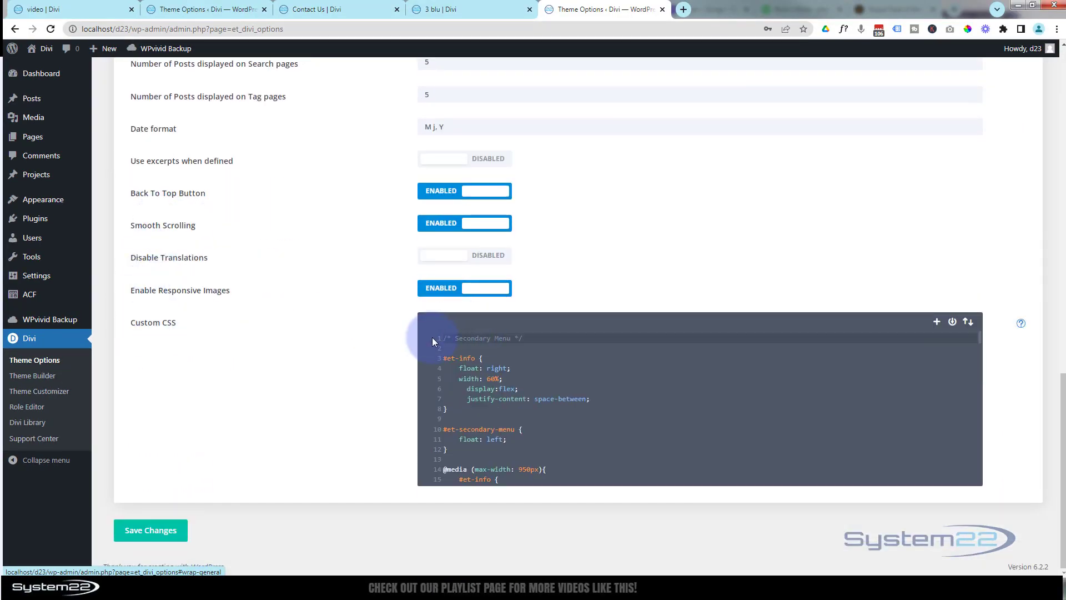
key("Return")
left_click(450, 333)
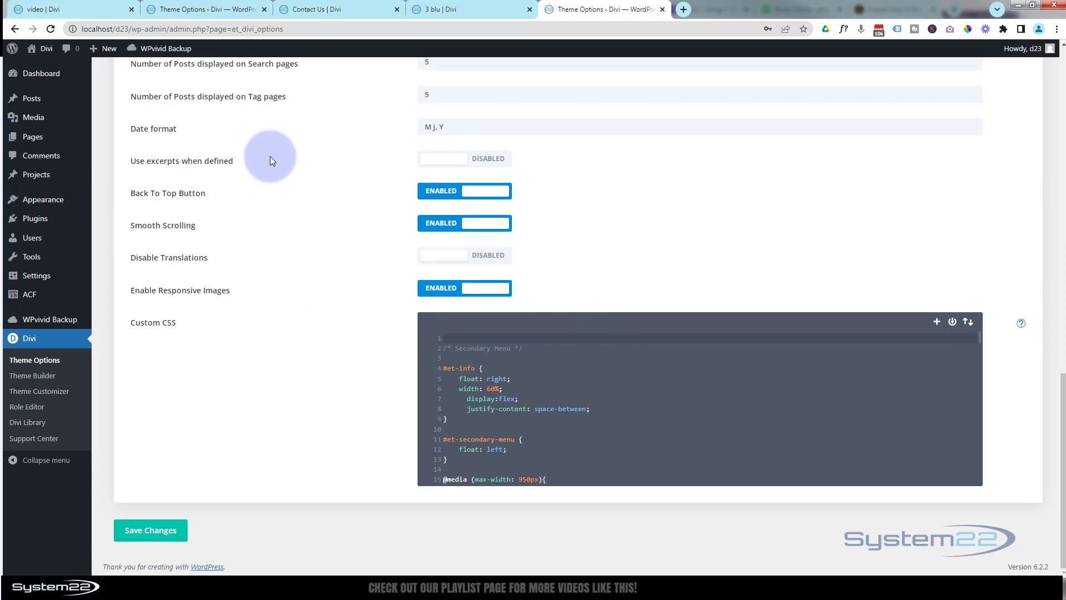
Step: Return to the Visual Builder page and save the Code module containing the media query styles
left_click(468, 5)
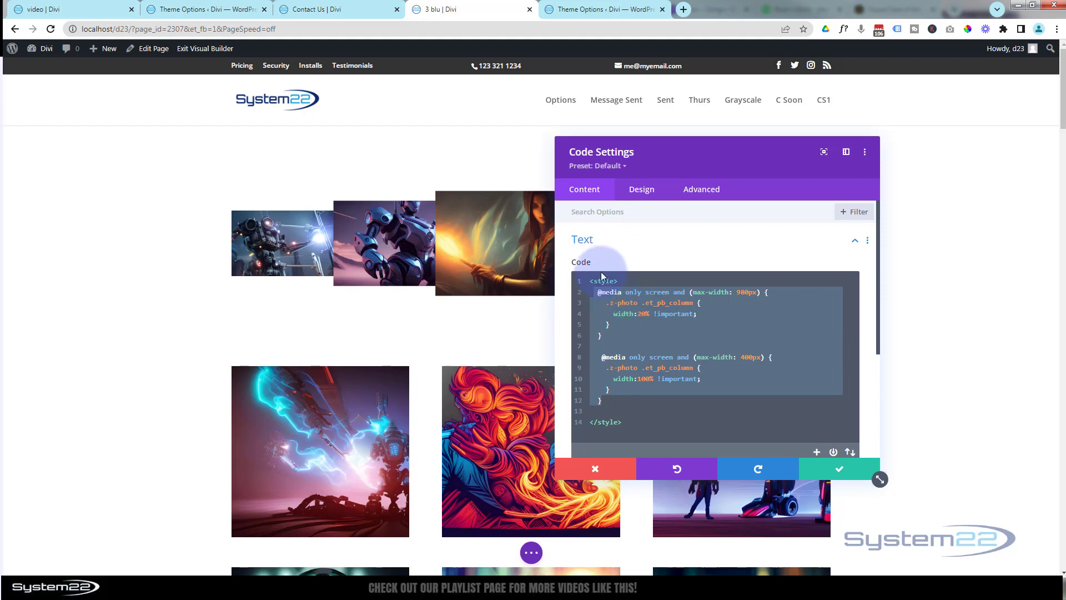
left_click(622, 302)
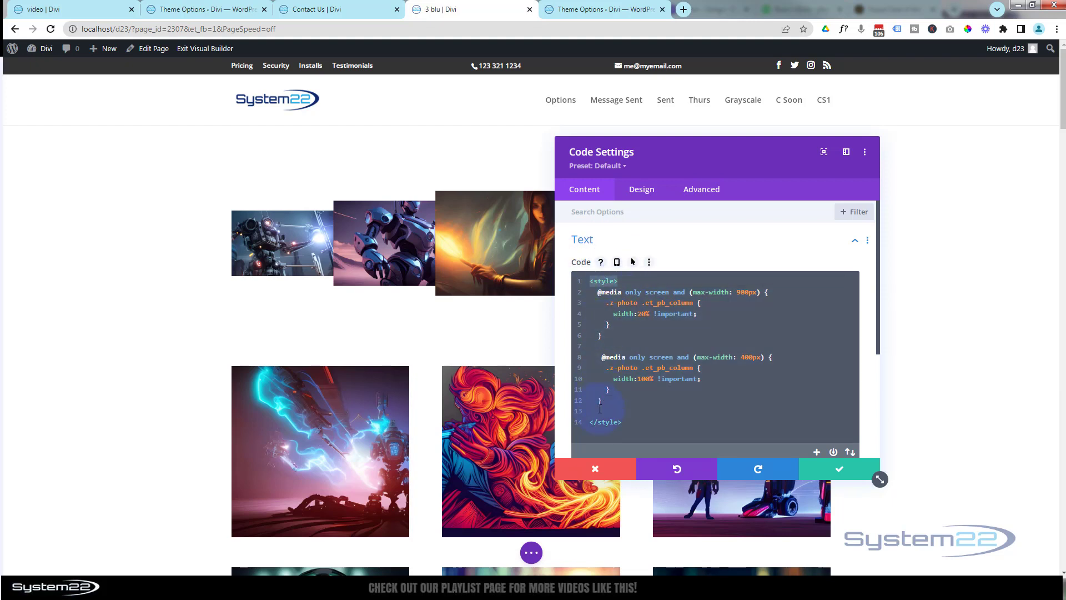
left_click(844, 467)
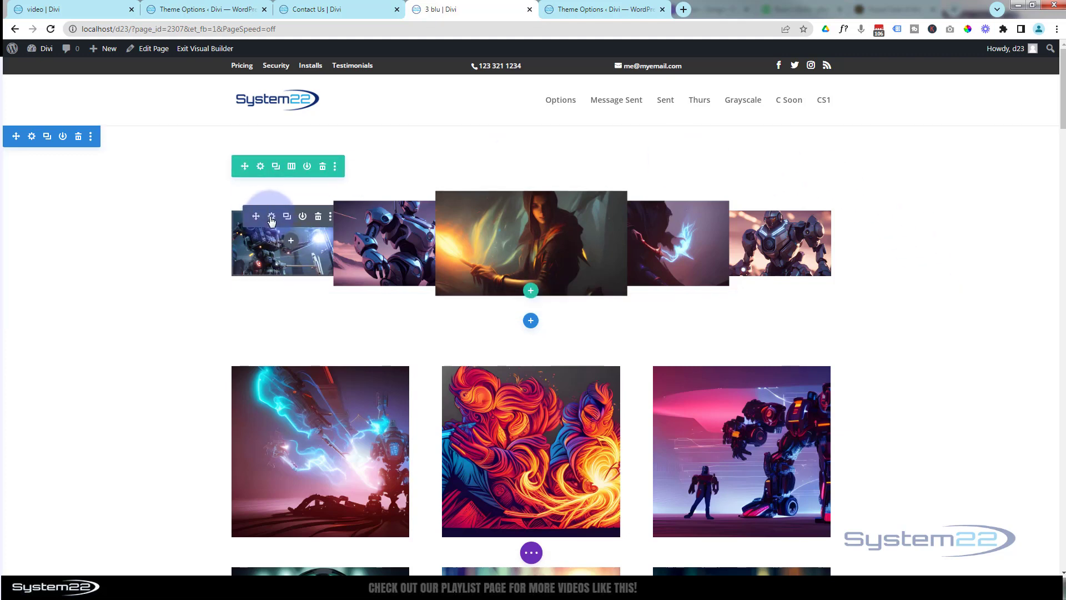
Step: Enable responsive values for the first image's Main Element custom CSS, select the phone version, and check the stacked images in the phone preview
left_click(271, 217)
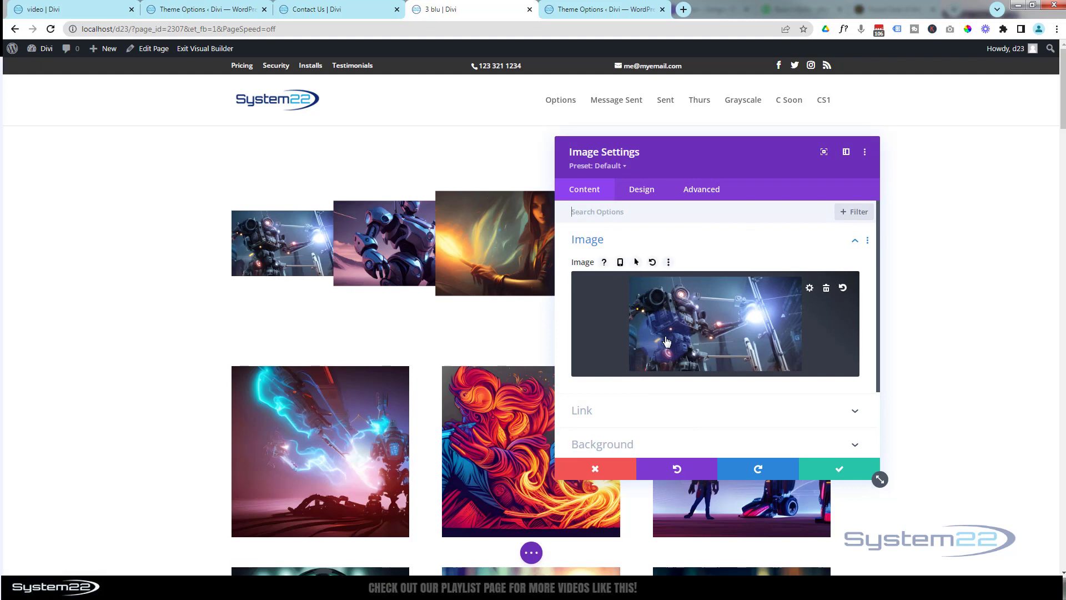
left_click(700, 191)
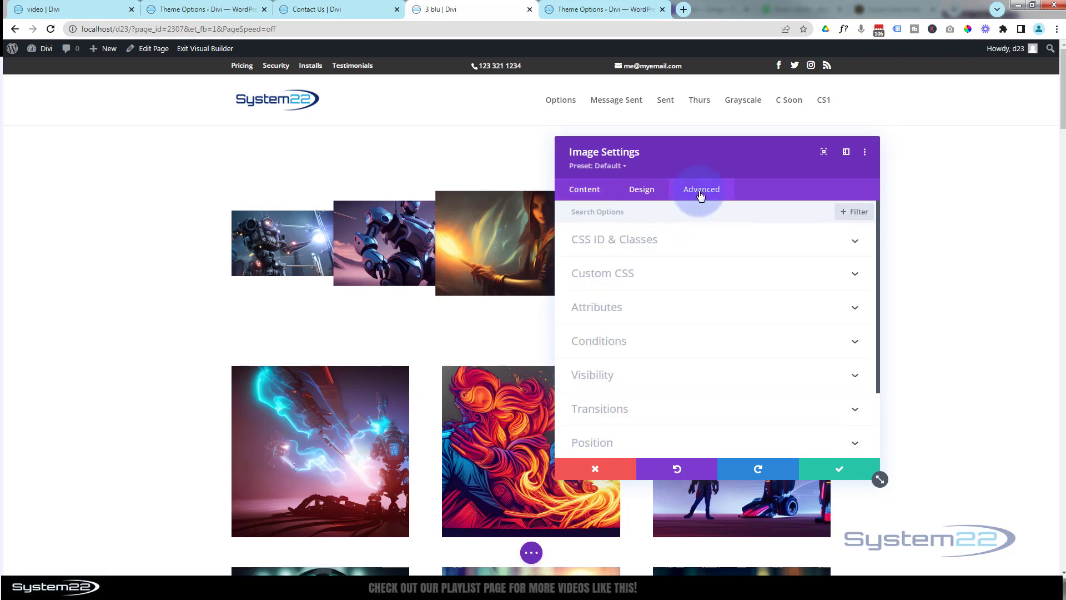
left_click(648, 273)
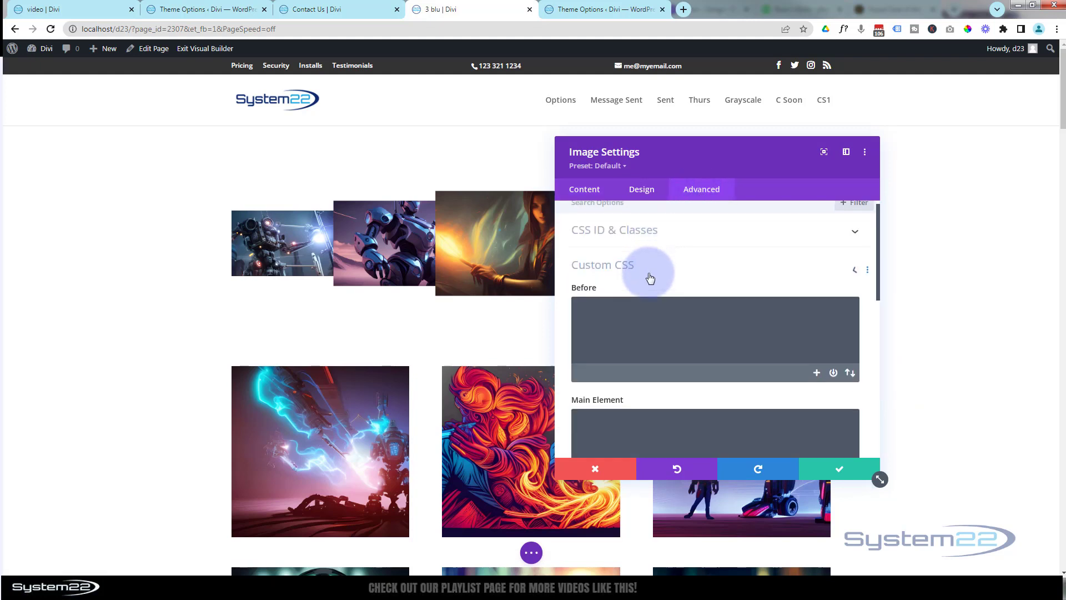
scroll(649, 272, "down", 5)
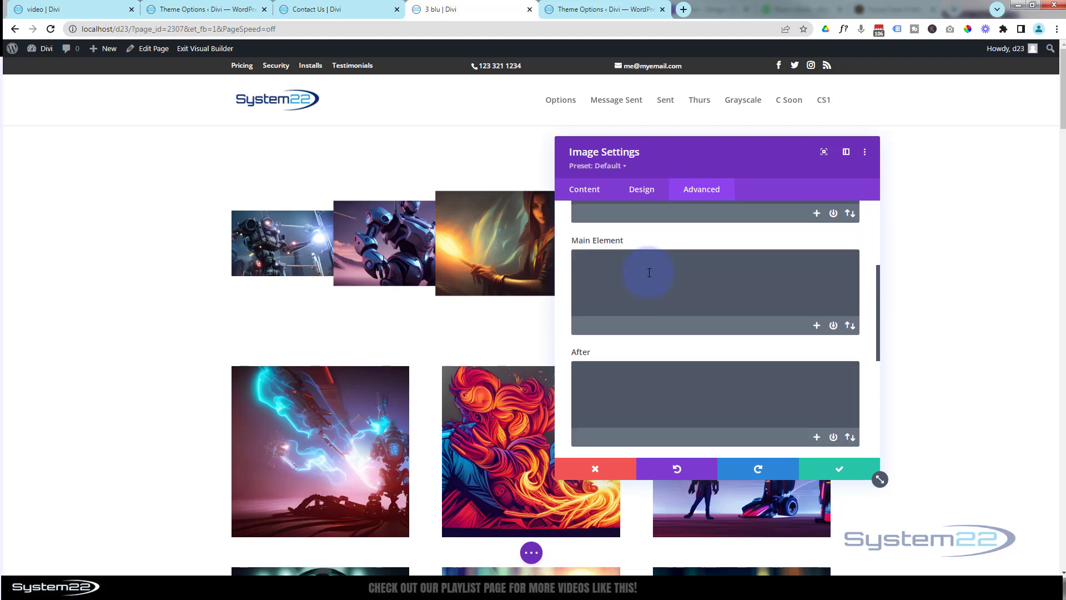
scroll(648, 271, "up", 2)
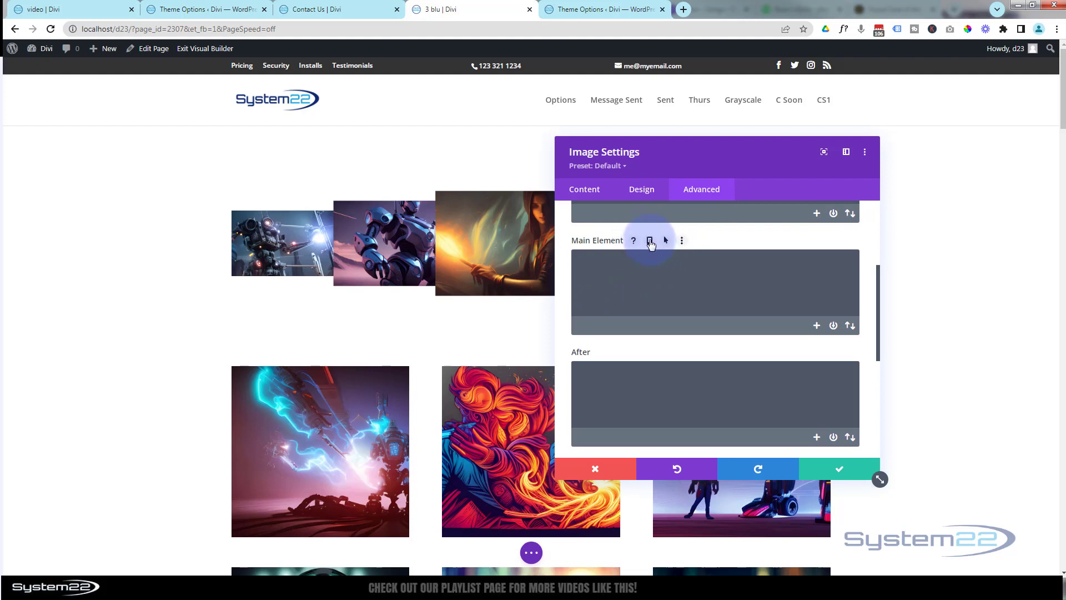
left_click(649, 241)
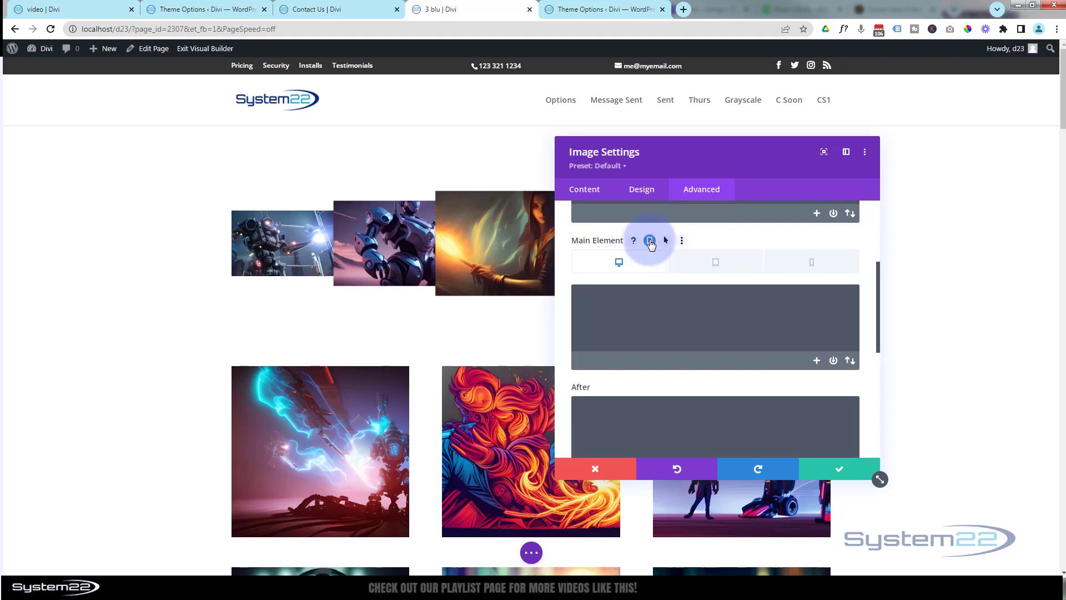
left_click(807, 271)
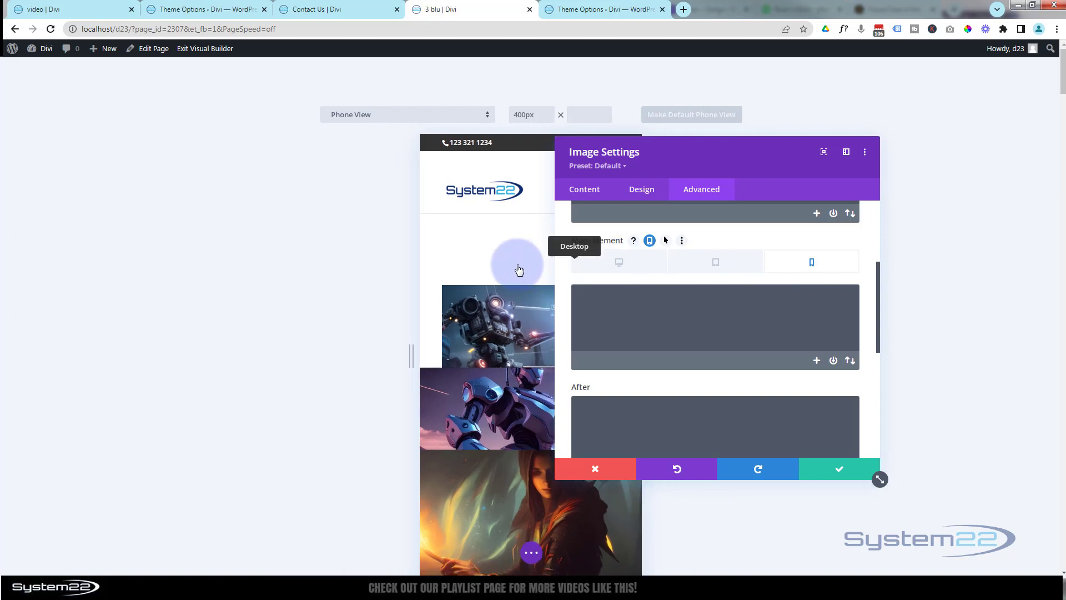
scroll(519, 270, "down", 4)
scroll(519, 270, "up", 3)
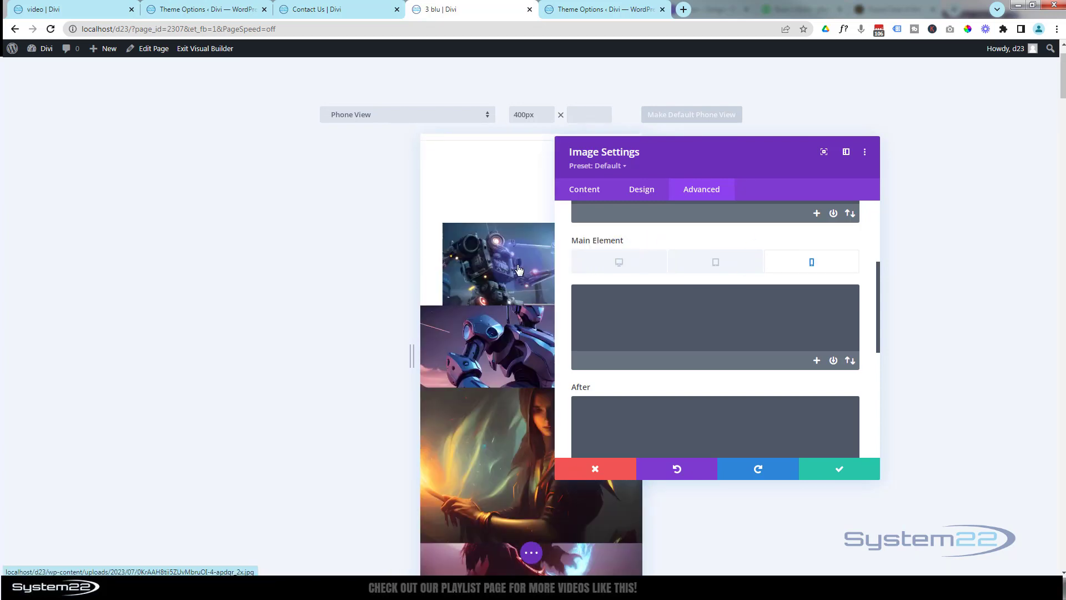
scroll(519, 271, "up", 2)
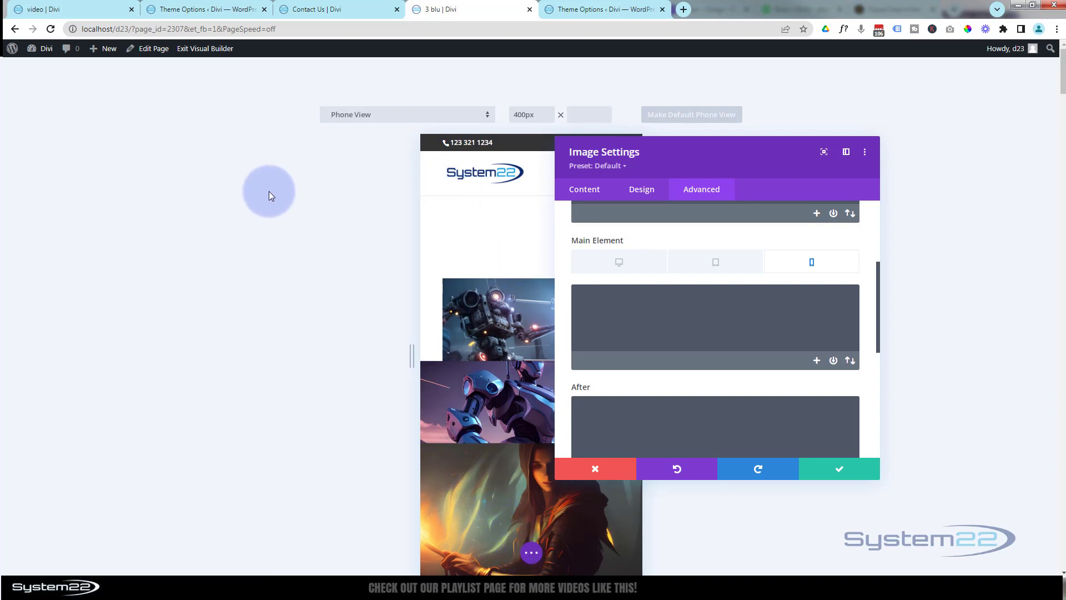
Step: Switch the builder to wireframe view and move the Image Settings window away from the image modules
left_click(531, 552)
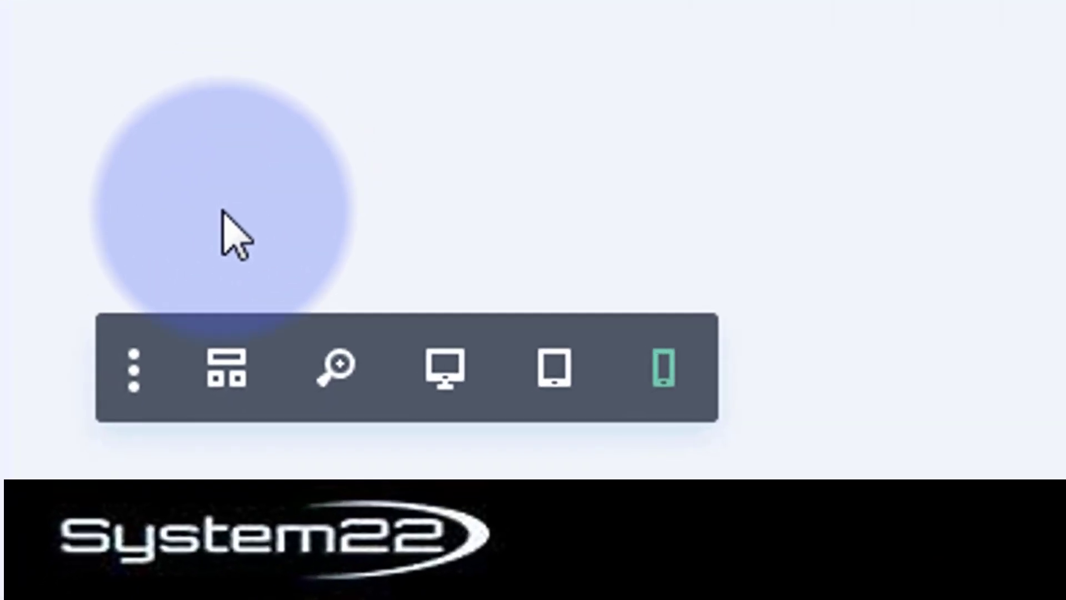
left_click(228, 373)
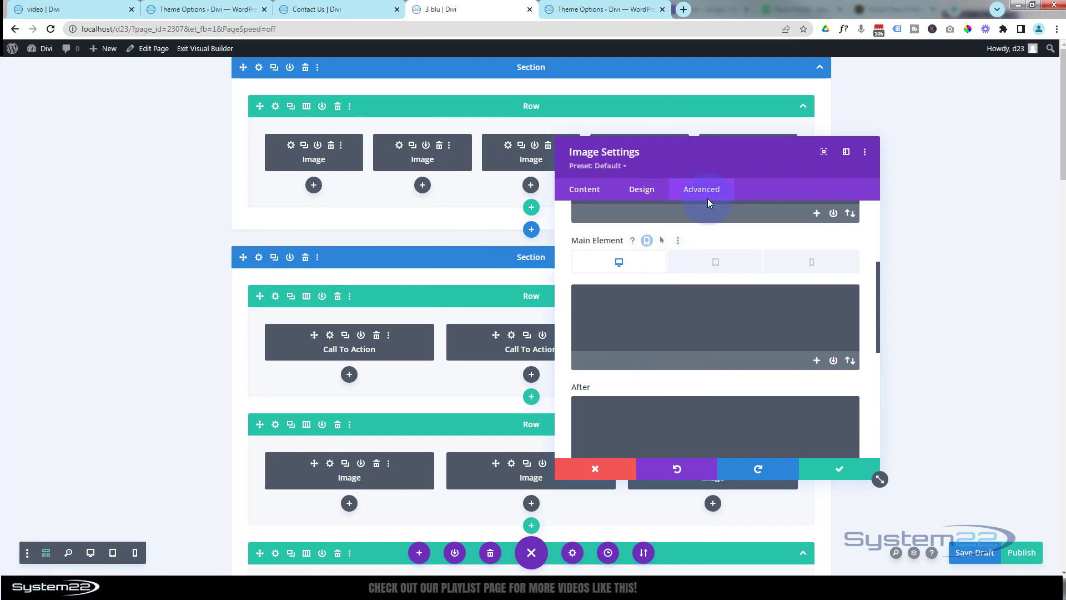
left_click_drag(740, 155, 840, 134)
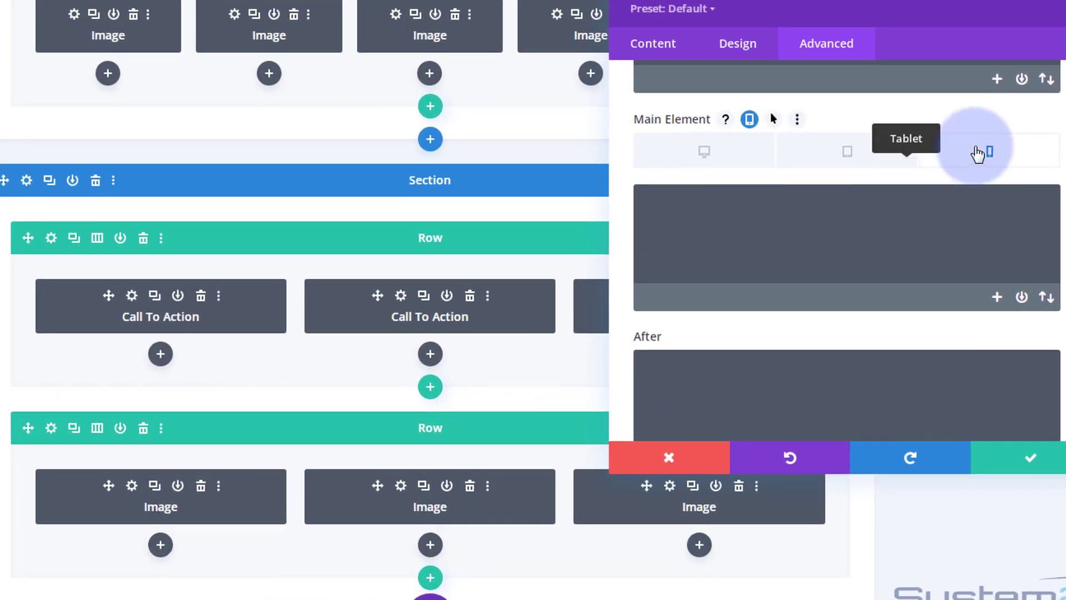
Step: Add "transform: scale(1) !important;" to the first image's phone Main Element CSS, copy the rule, and save the module
left_click(911, 242)
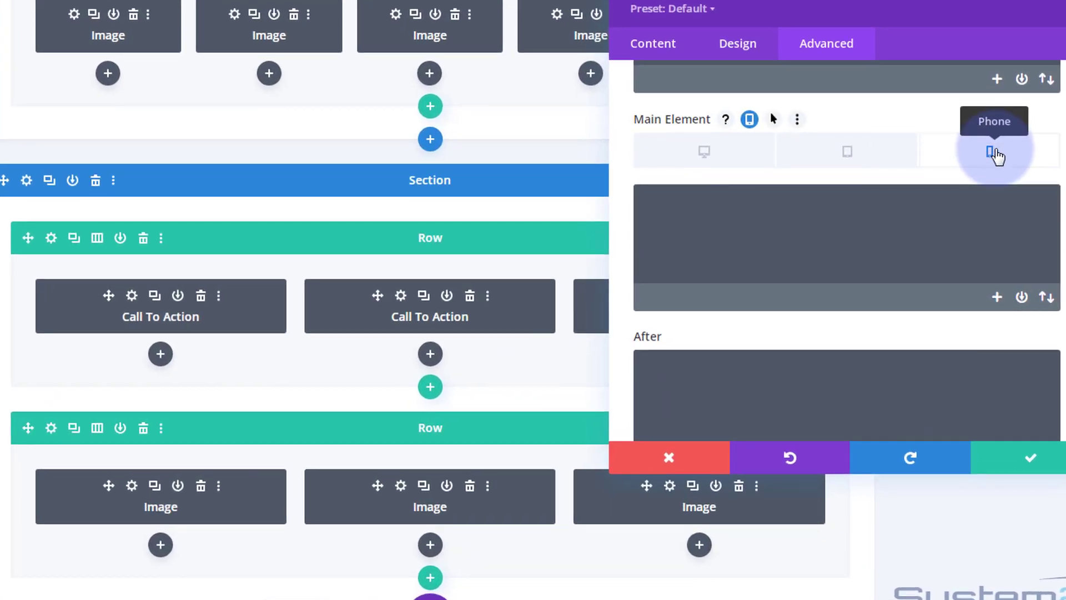
left_click(690, 217)
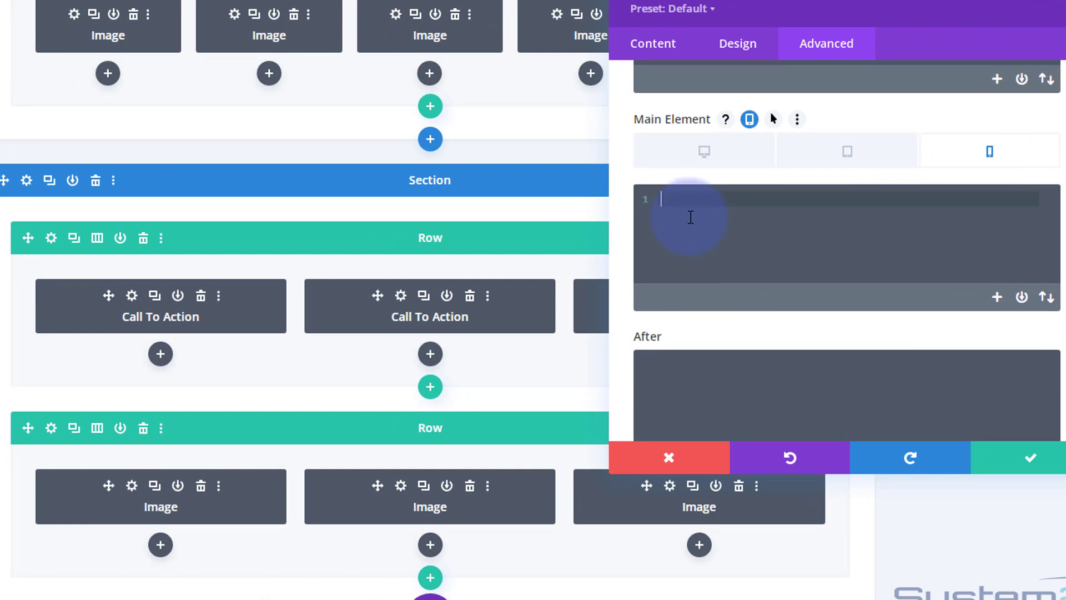
type("tra")
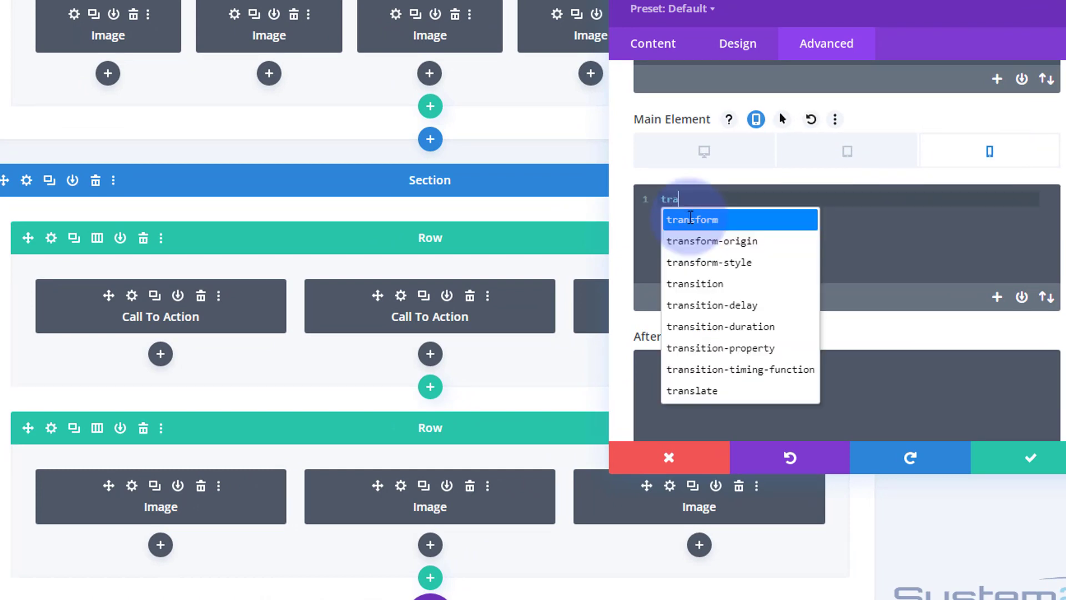
type("nsform:")
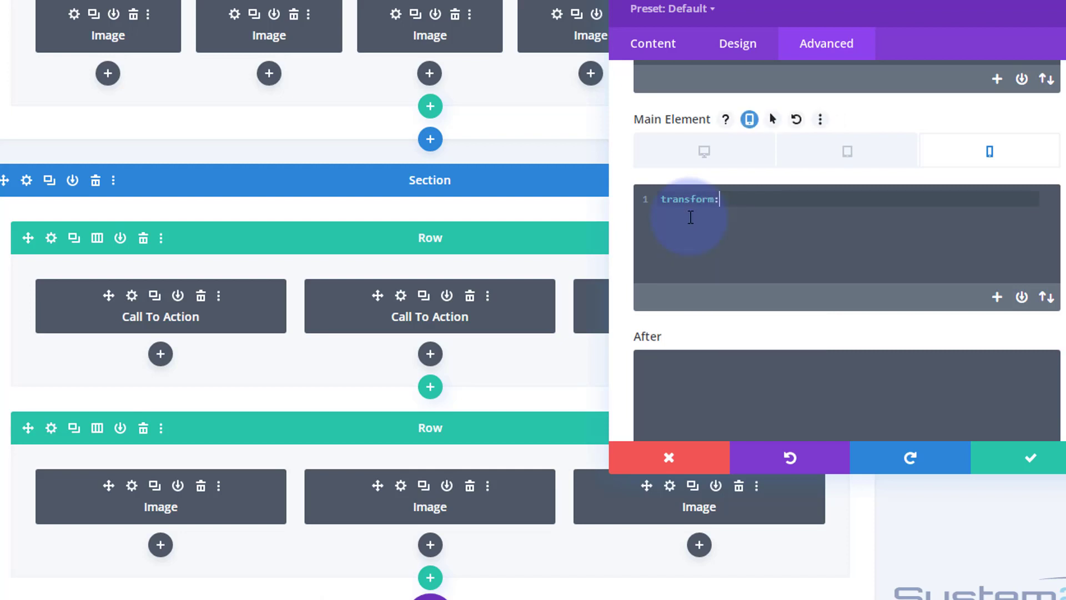
type(" scale(1) !important")
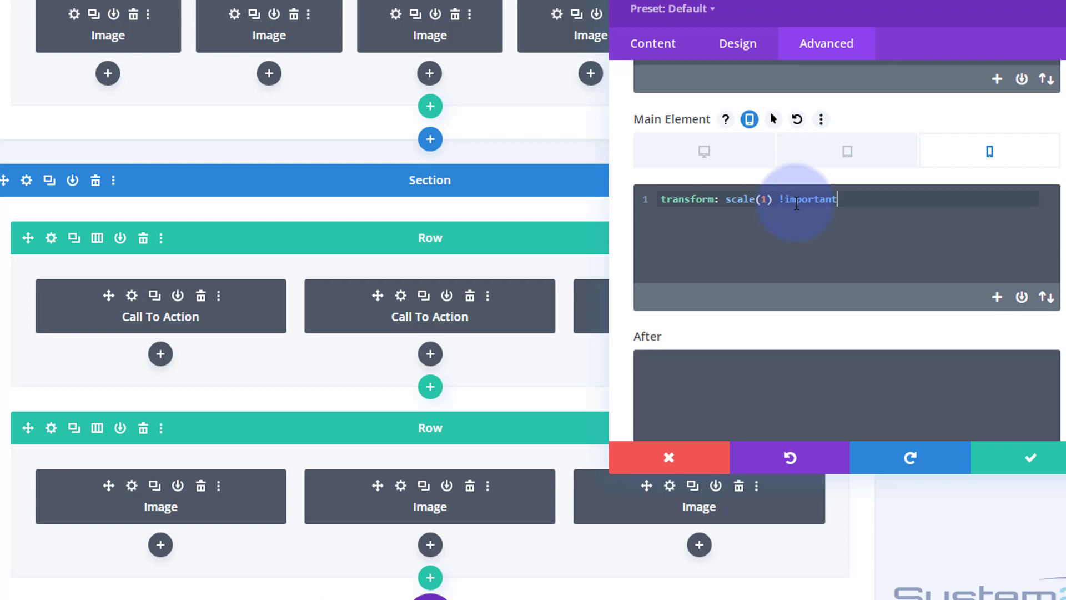
type(";")
left_click_drag(868, 197, 664, 197)
key("ctrl+c")
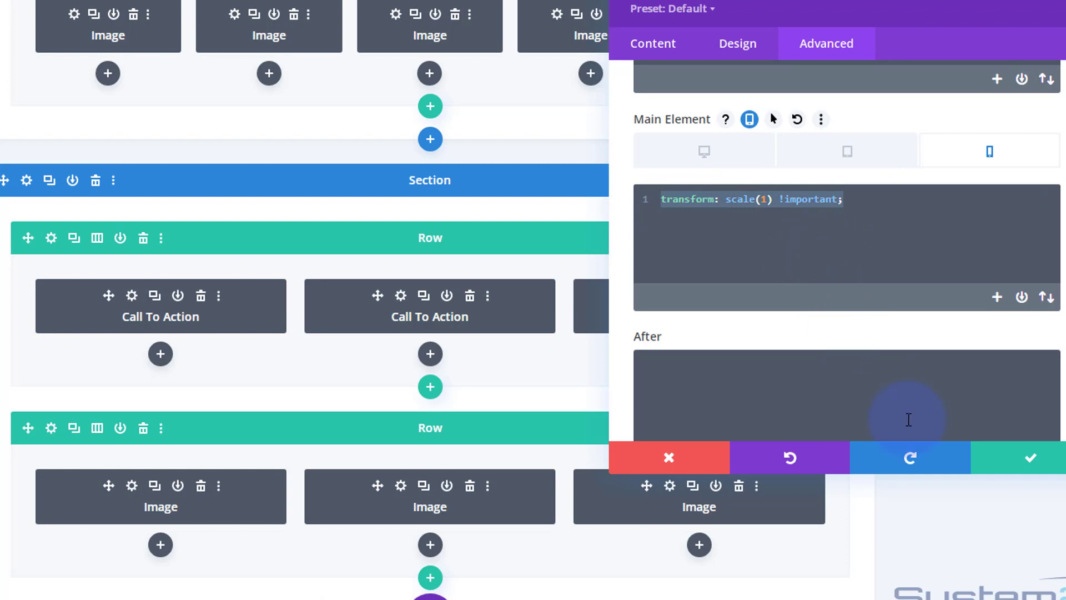
left_click(1029, 456)
Step: Paste the copied transform rule into the second image's phone Main Element CSS and save the module
scroll(290, 44, "up", 1)
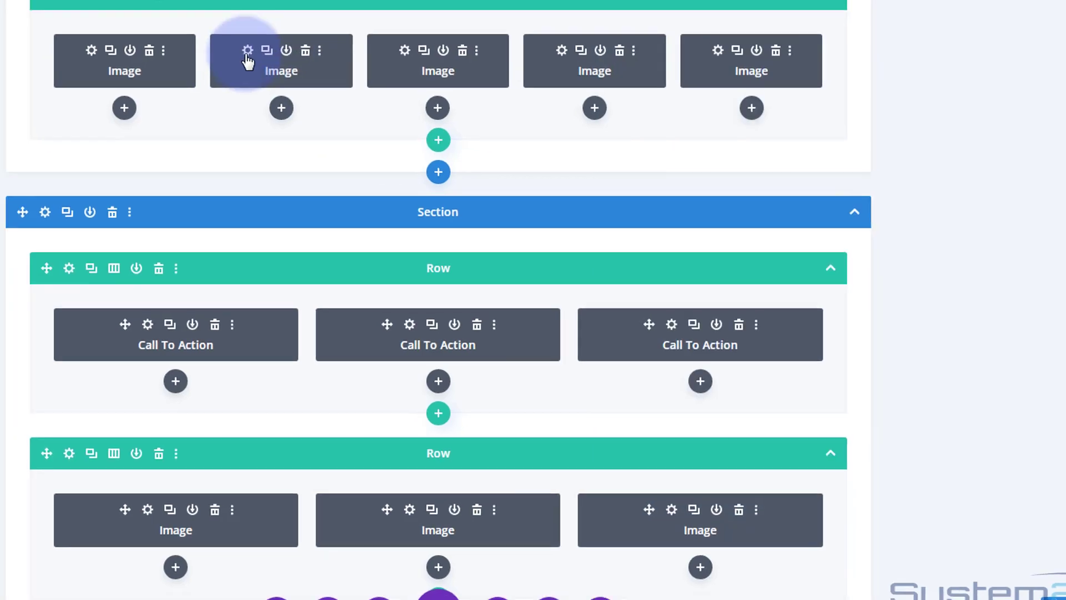
left_click(236, 40)
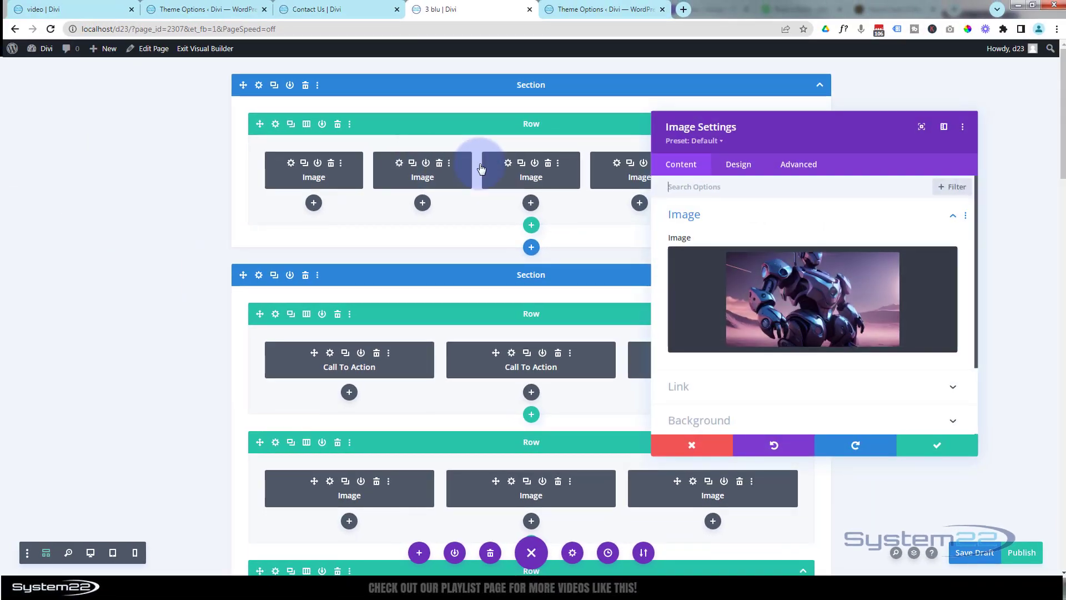
left_click(798, 165)
left_click(782, 266)
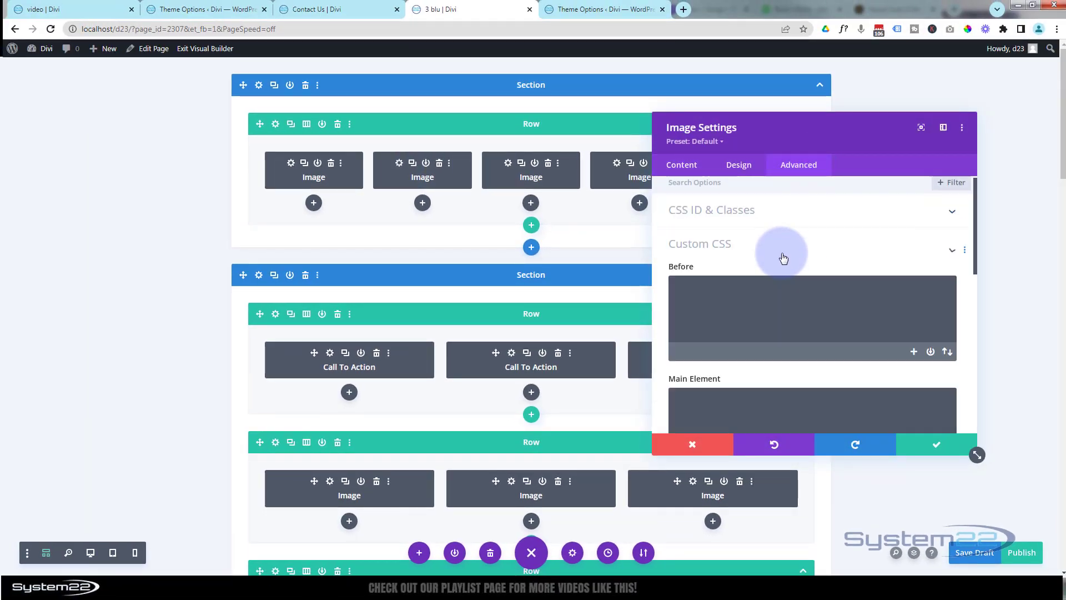
scroll(784, 253, "down", 1)
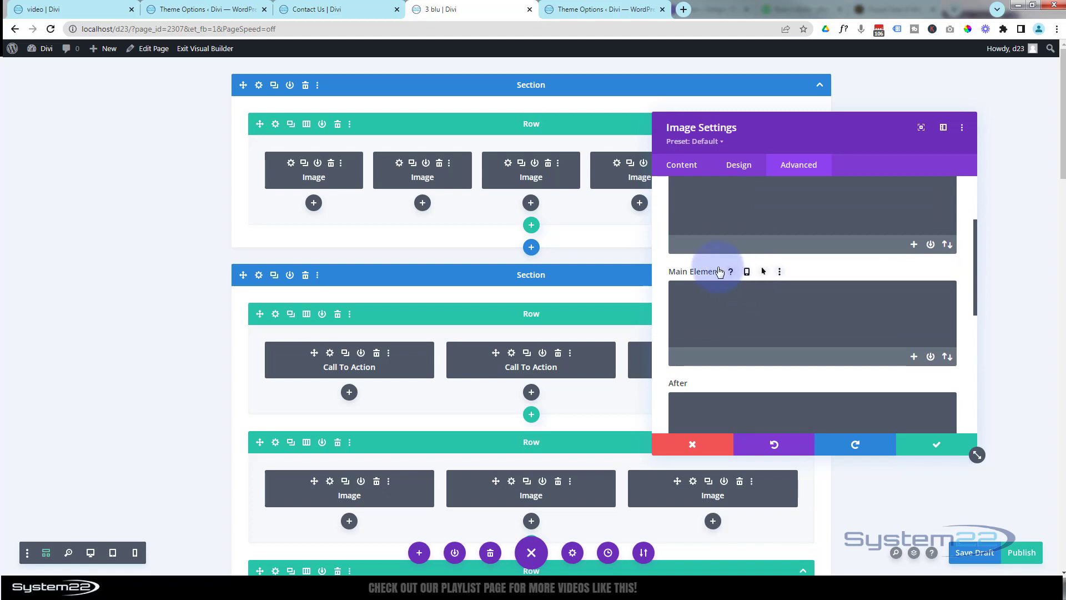
left_click(747, 271)
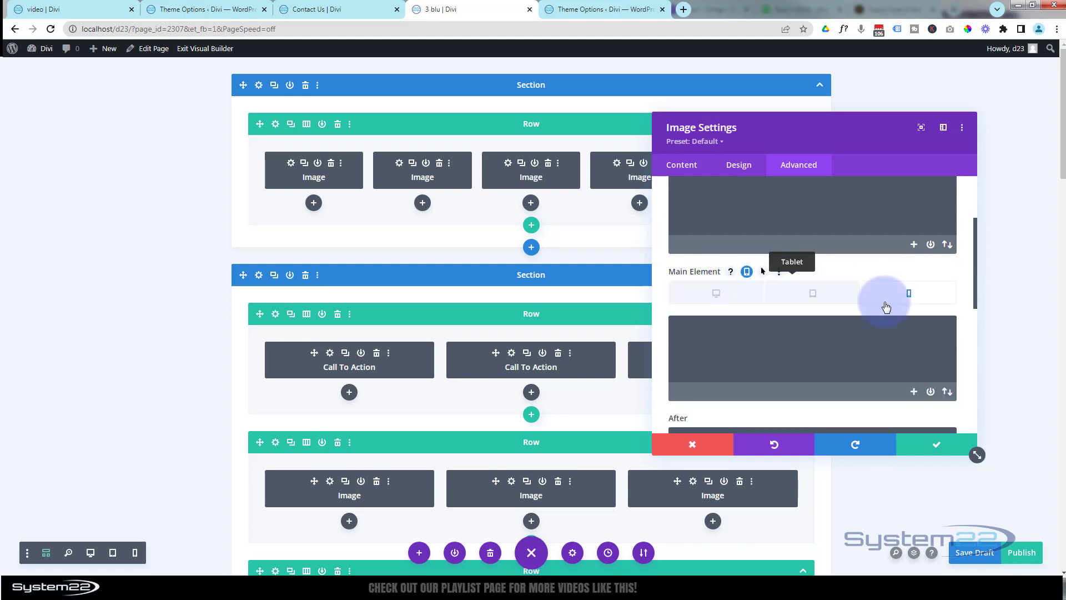
left_click(908, 292)
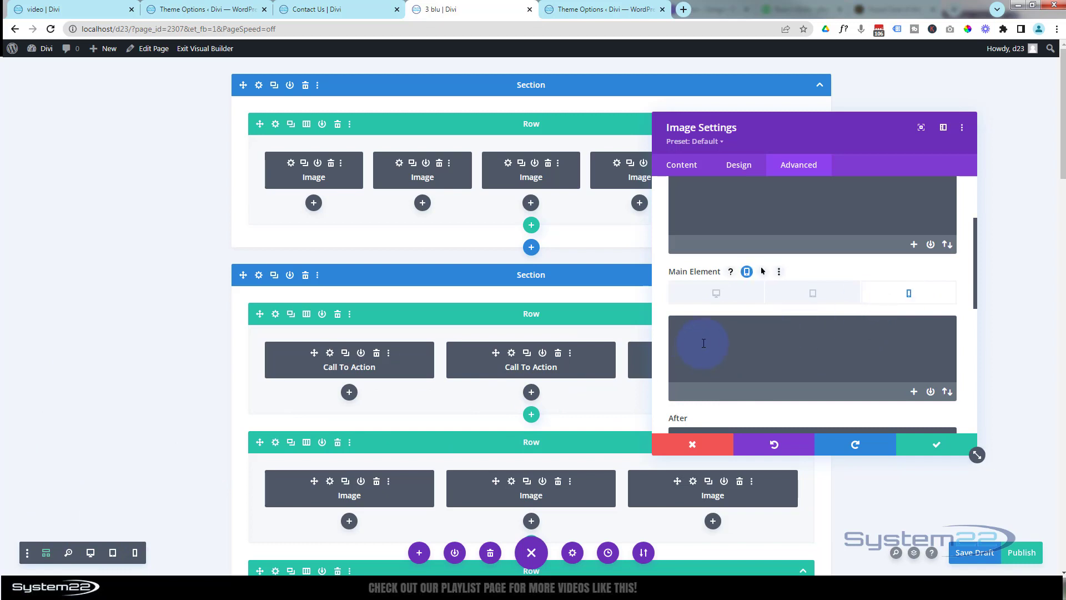
key("ctrl+v")
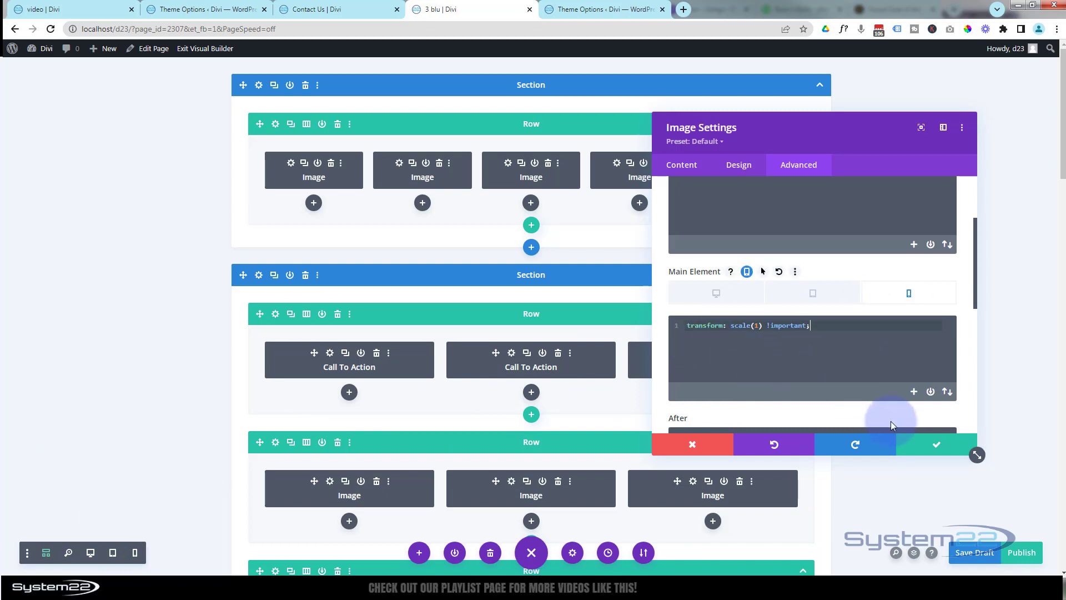
left_click(924, 454)
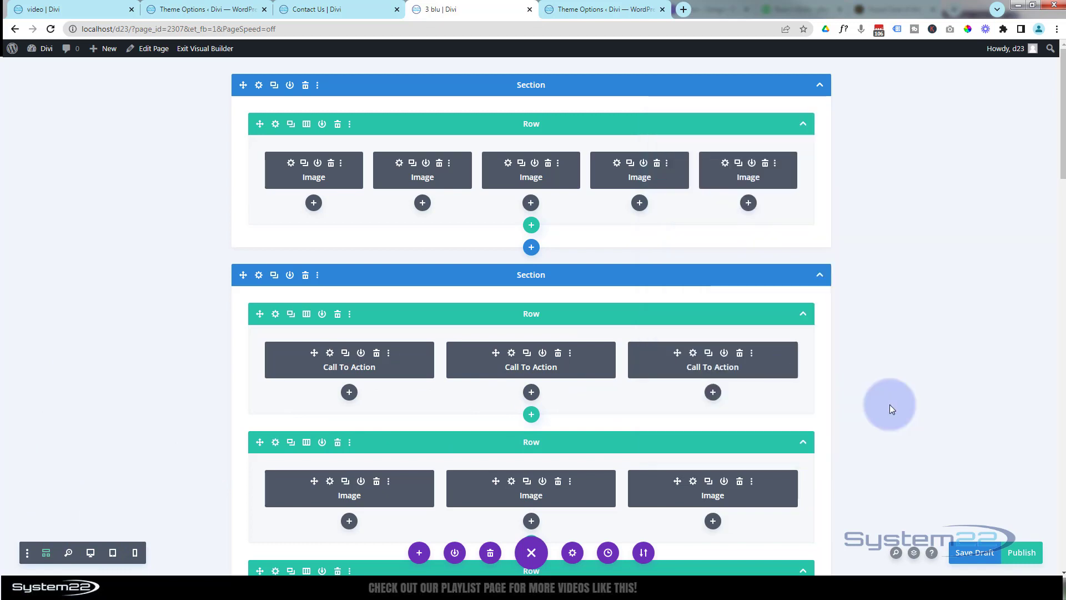
Step: Paste the copied transform rule into the third image's phone Main Element CSS and save the module
left_click(507, 166)
left_click(799, 167)
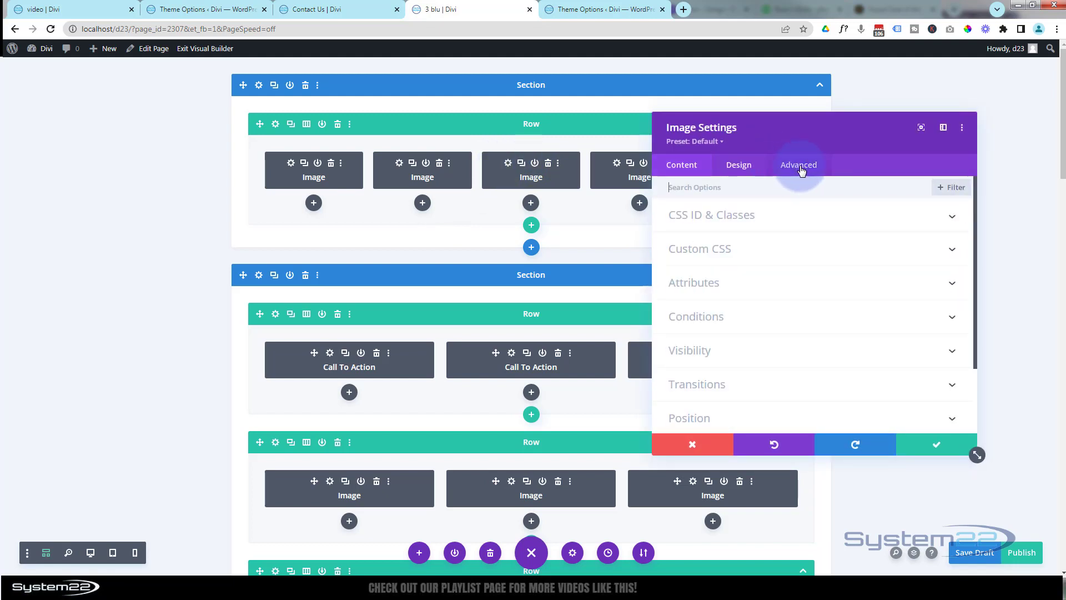
left_click(783, 247)
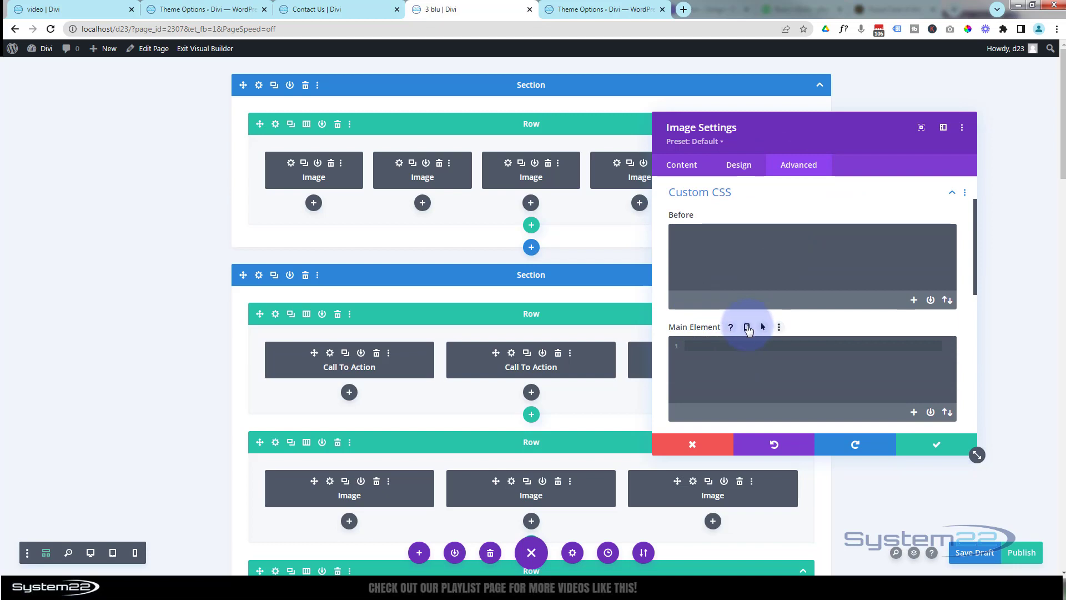
left_click(747, 327)
left_click(901, 354)
left_click(784, 381)
key("ctrl+v")
left_click(929, 444)
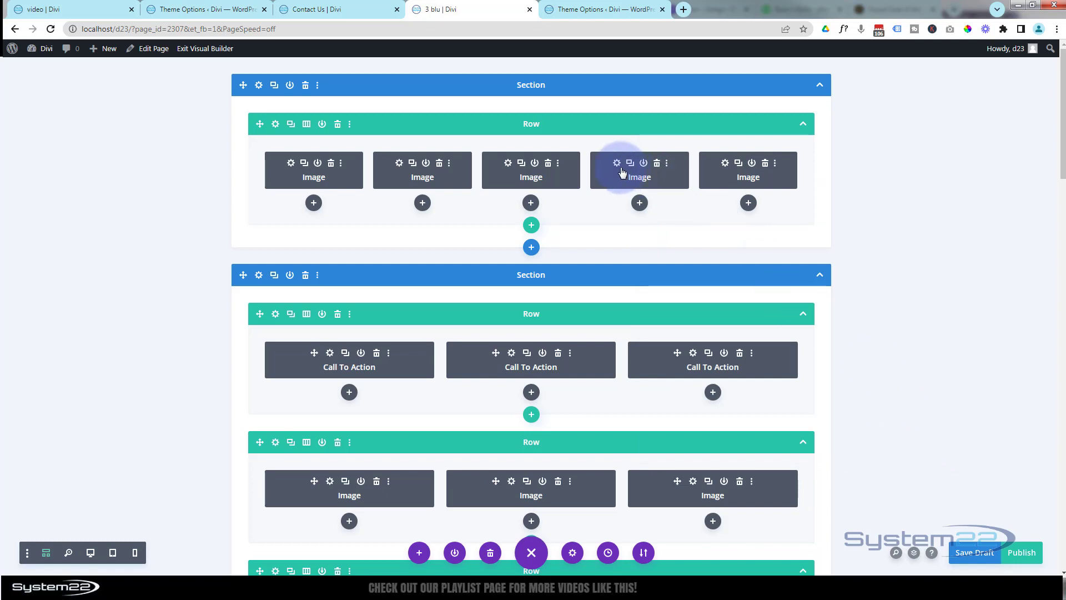
Step: Paste the copied transform rule into the fourth image's phone Main Element CSS and save the module
left_click(618, 165)
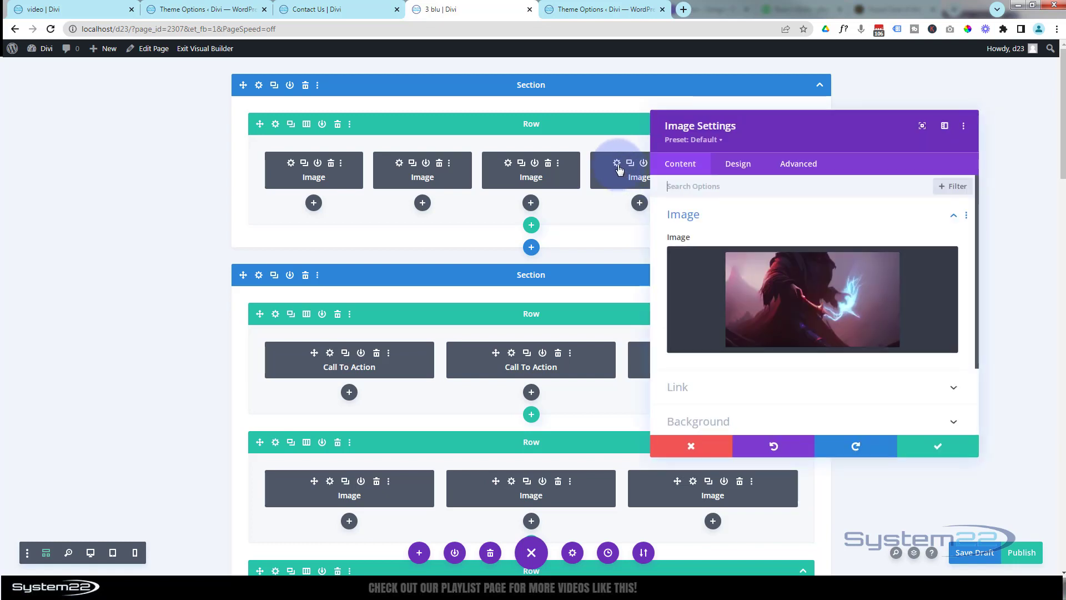
left_click(795, 166)
left_click(798, 247)
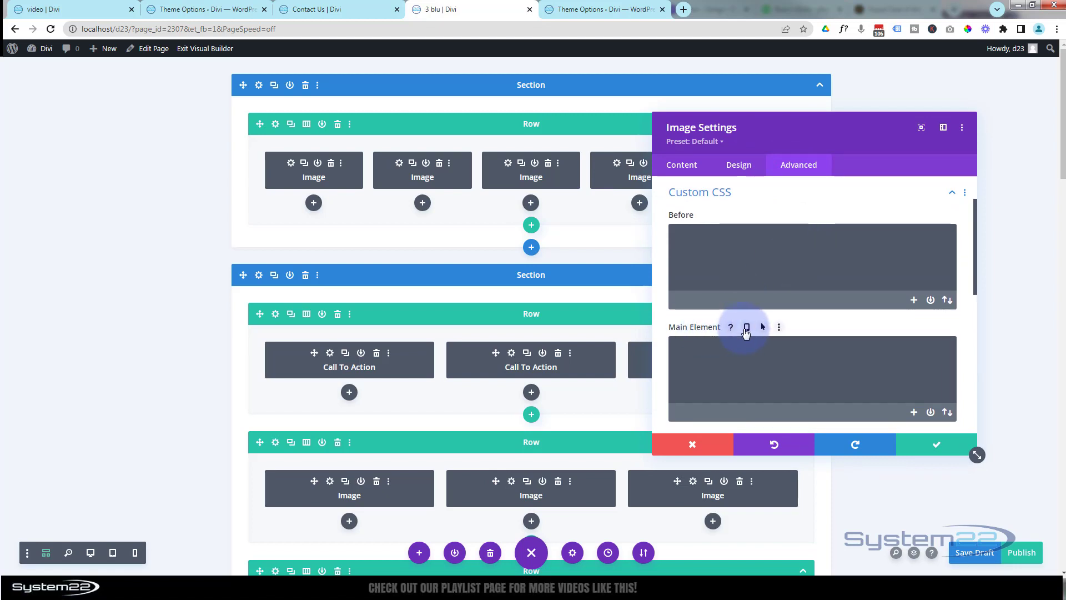
left_click(746, 326)
left_click(733, 391)
key("ctrl+v")
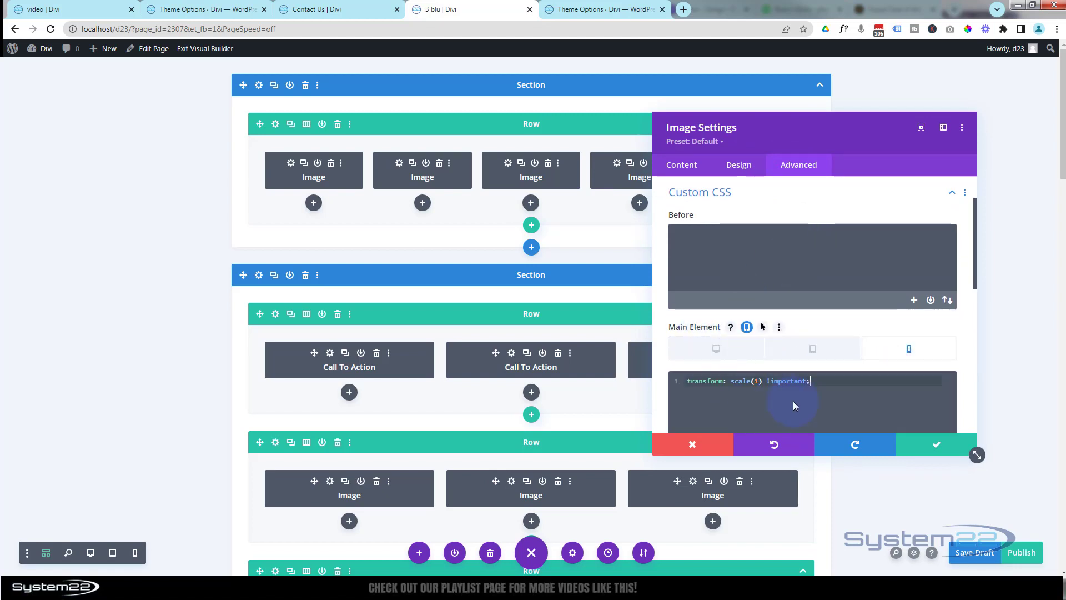
left_click(939, 441)
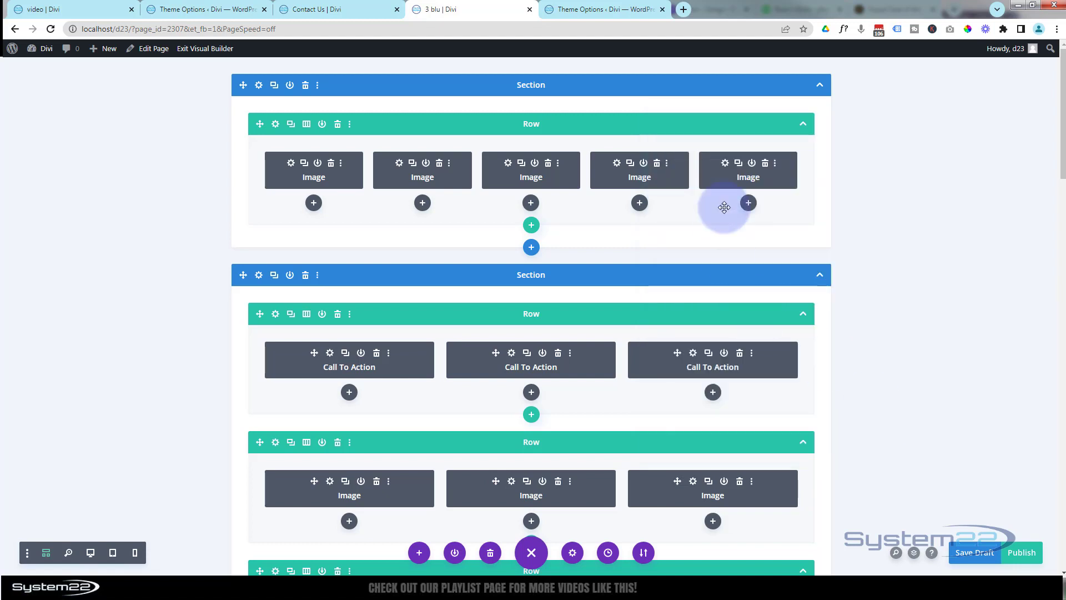
Step: Paste the copied transform rule into the phone Main Element CSS of the fifth image in the top row
left_click(725, 163)
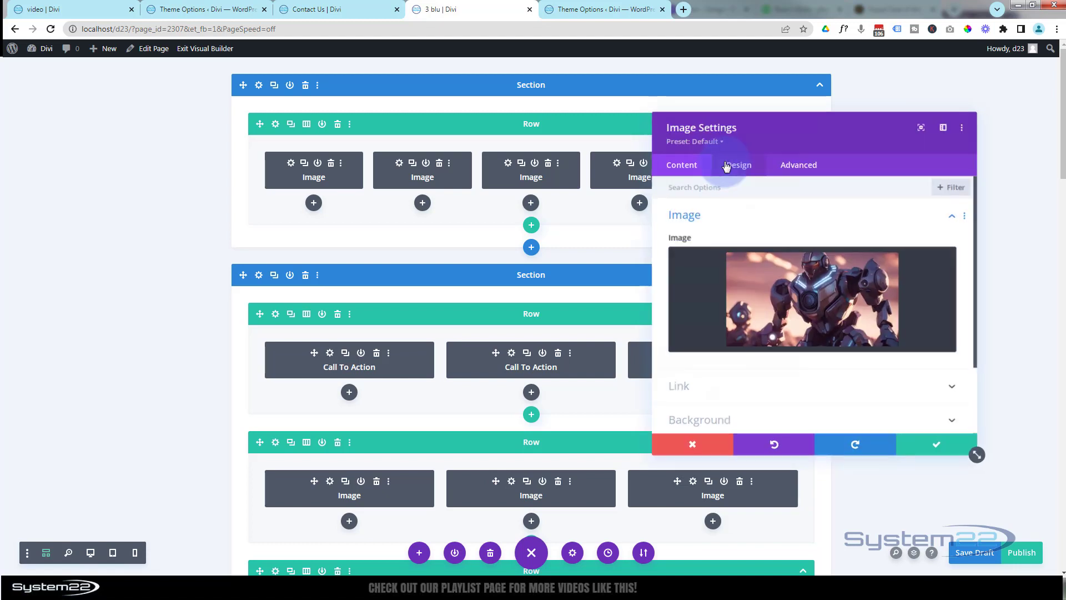
left_click(790, 167)
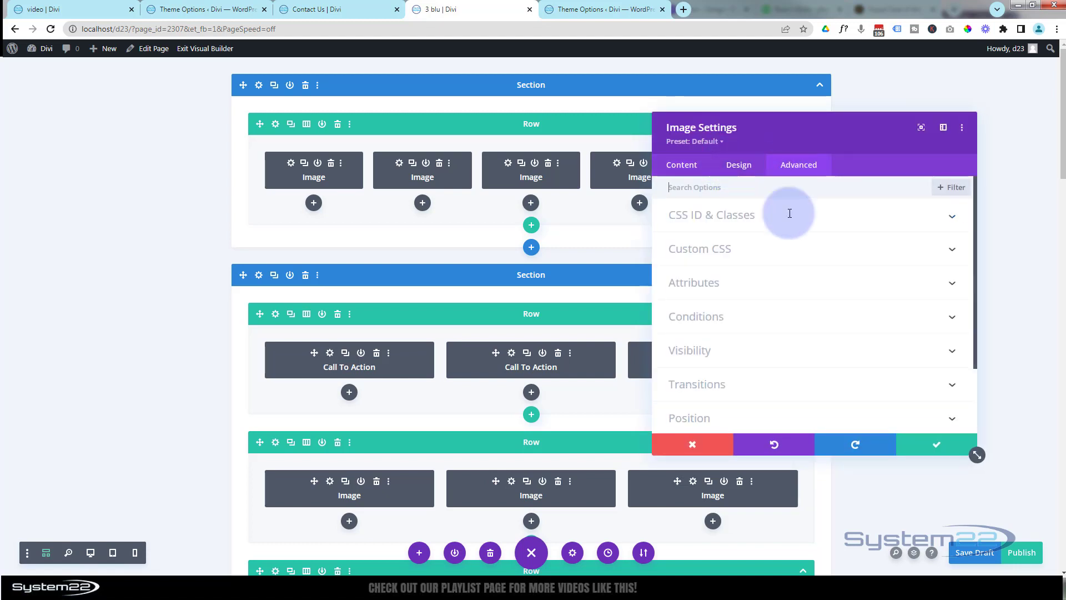
left_click(792, 248)
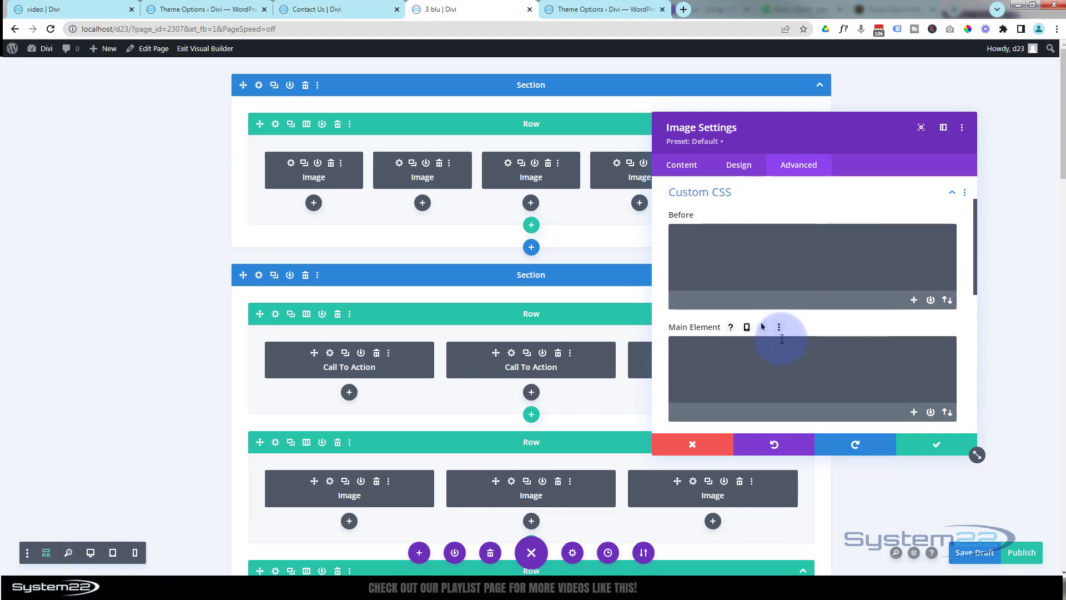
left_click(747, 328)
left_click(887, 400)
key("ctrl+v")
scroll(883, 355, "down", 2)
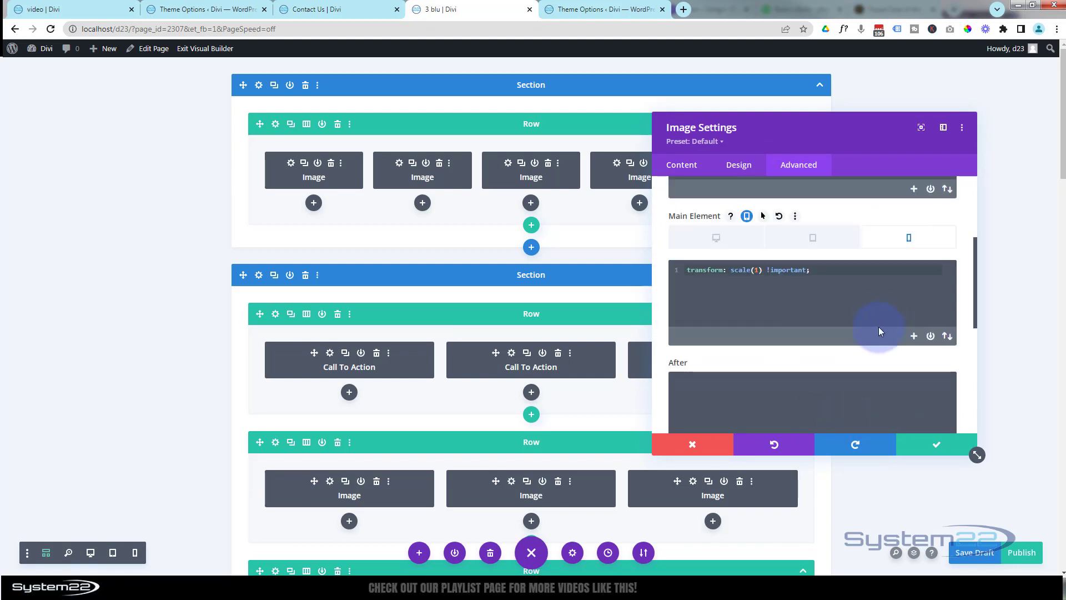
scroll(879, 331, "up", 3)
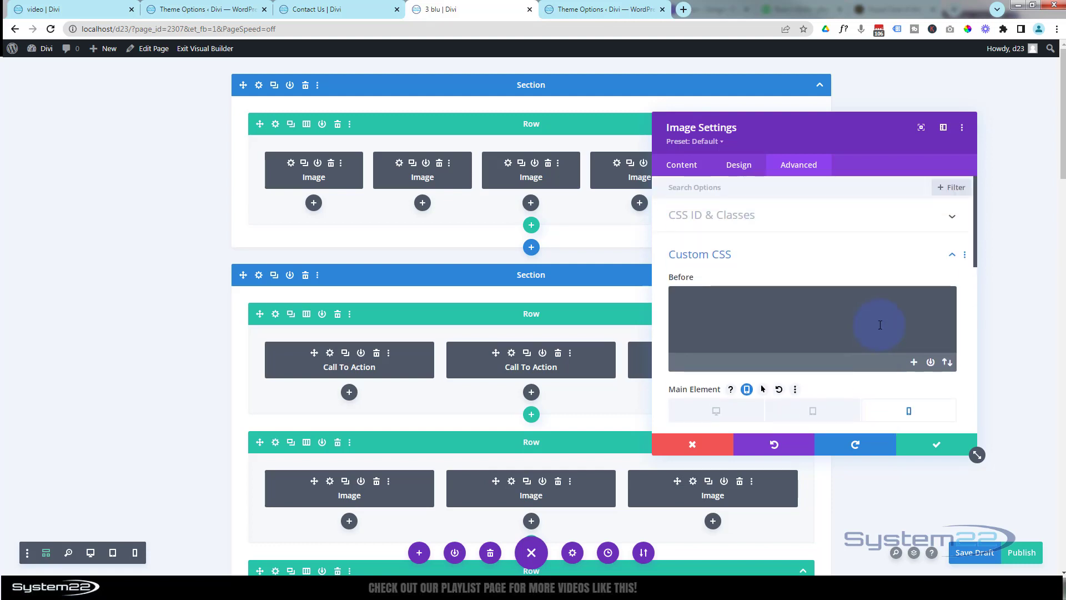
Step: Clear the fifth image's title text and save the module
left_click(797, 262)
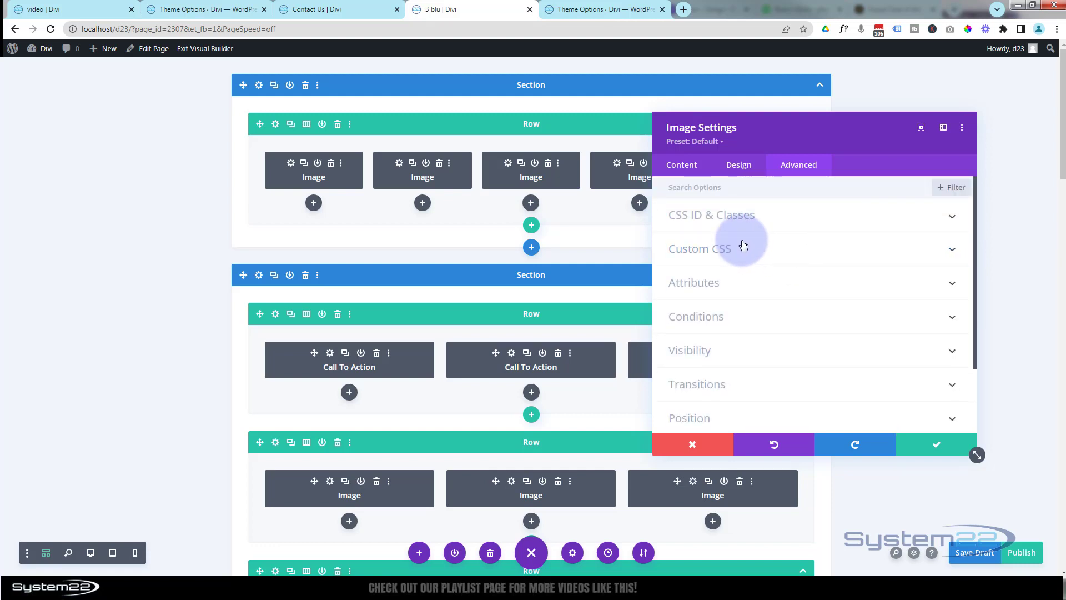
left_click(788, 283)
left_click_drag(842, 276, 676, 272)
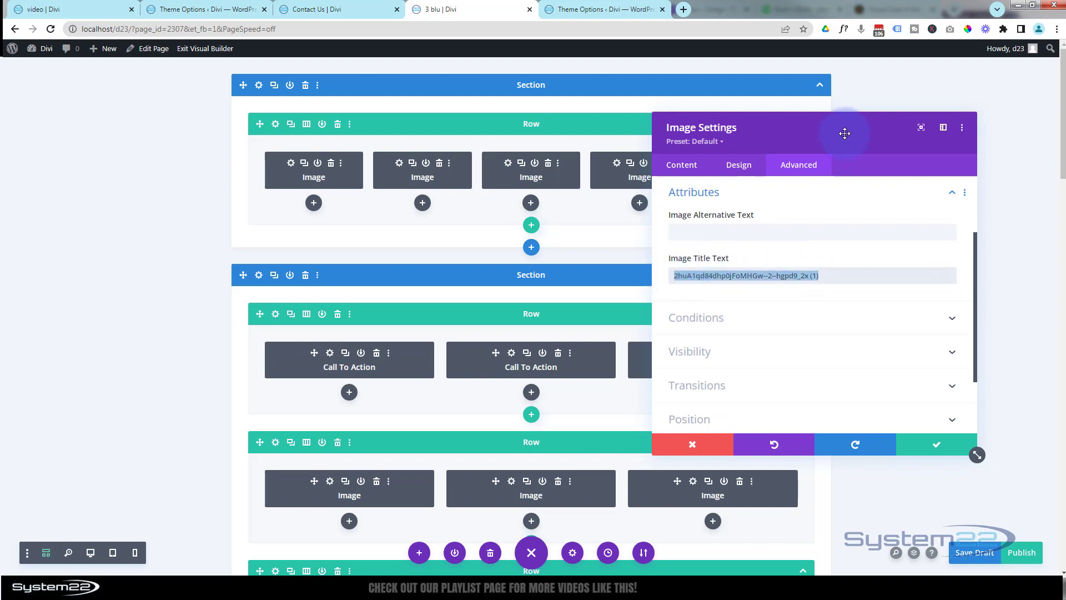
key("BackSpace")
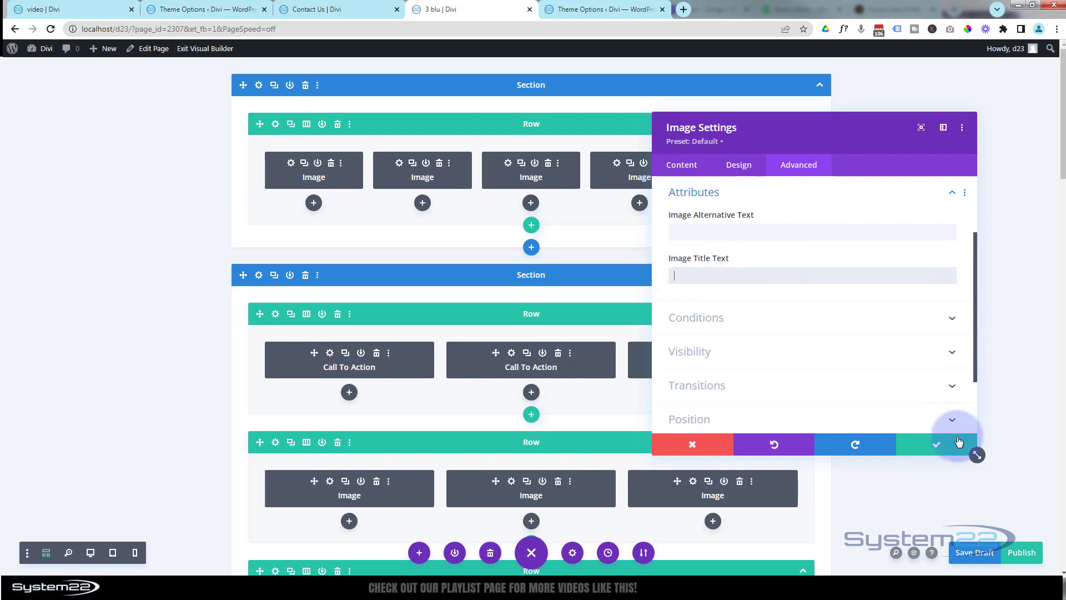
left_click(943, 448)
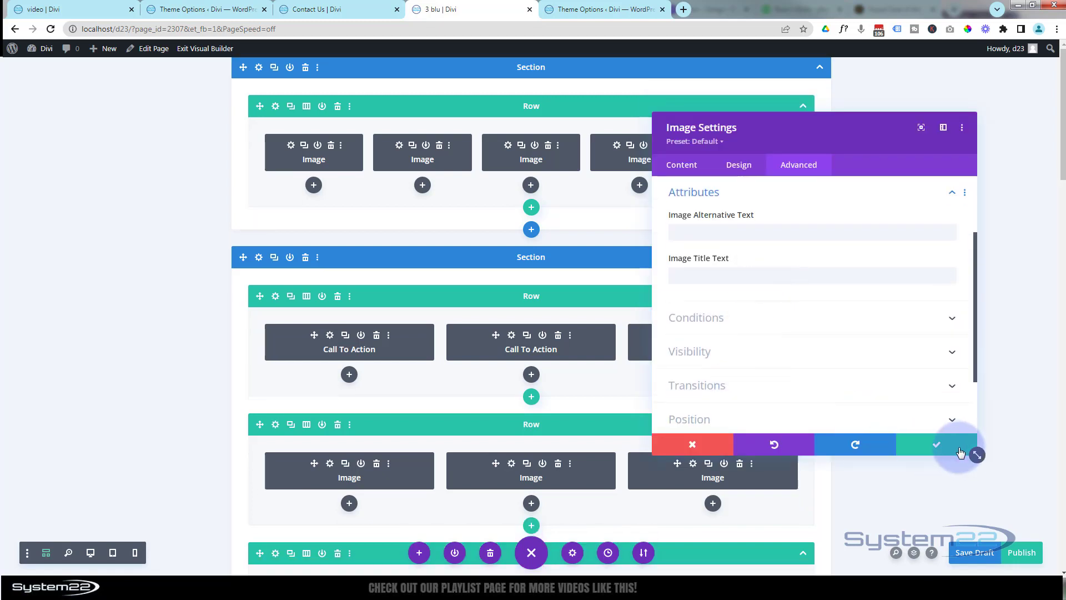
left_click(942, 446)
scroll(416, 350, "up", 1)
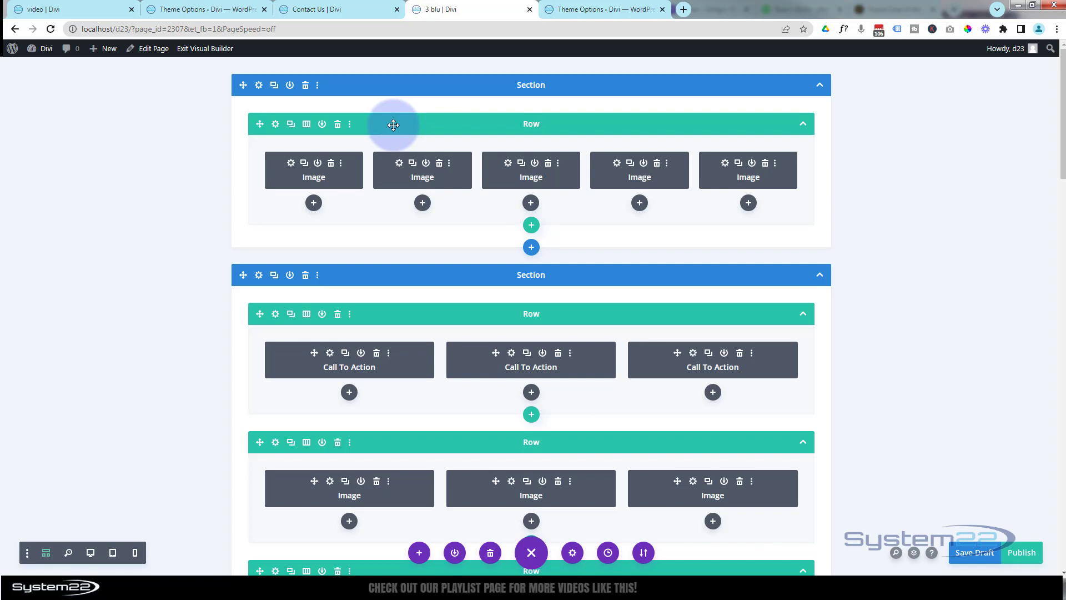
Step: Assign the CSS class z-photo to the row holding the five images and save the row settings
left_click(275, 126)
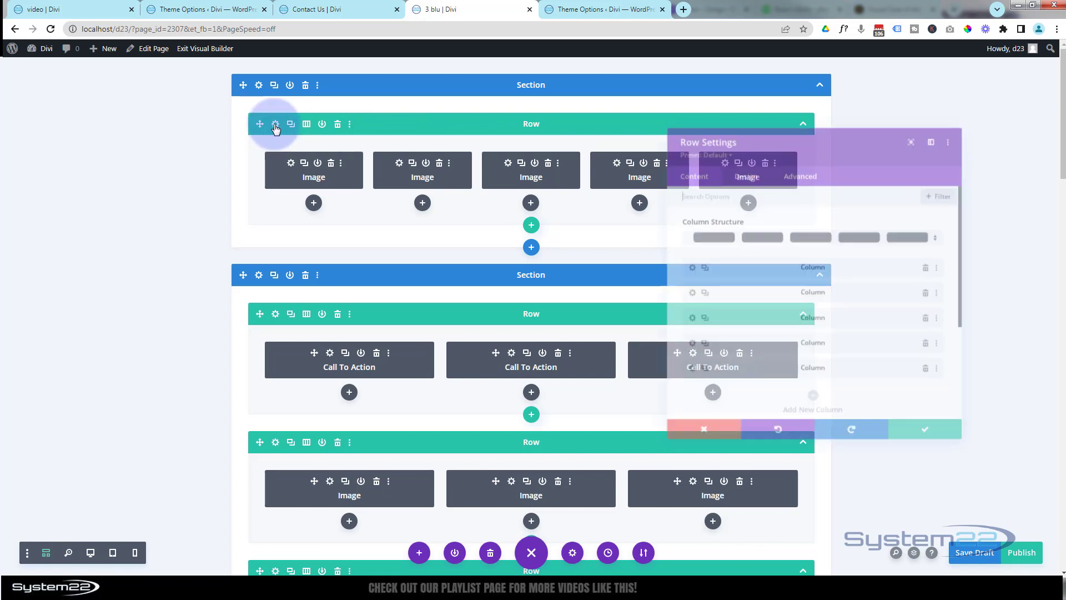
left_click(815, 169)
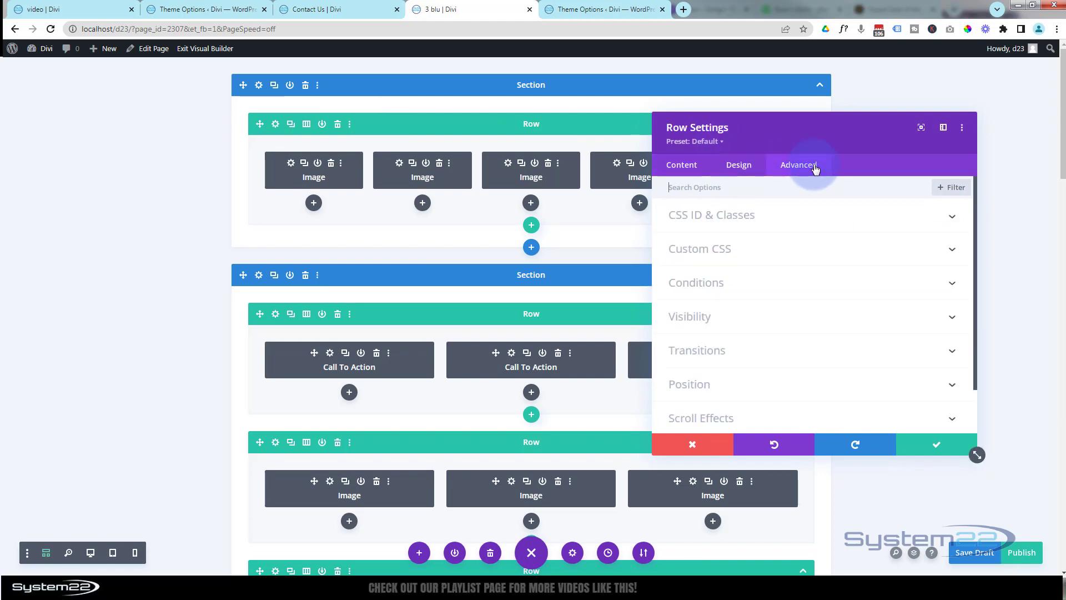
left_click(781, 217)
left_click(697, 302)
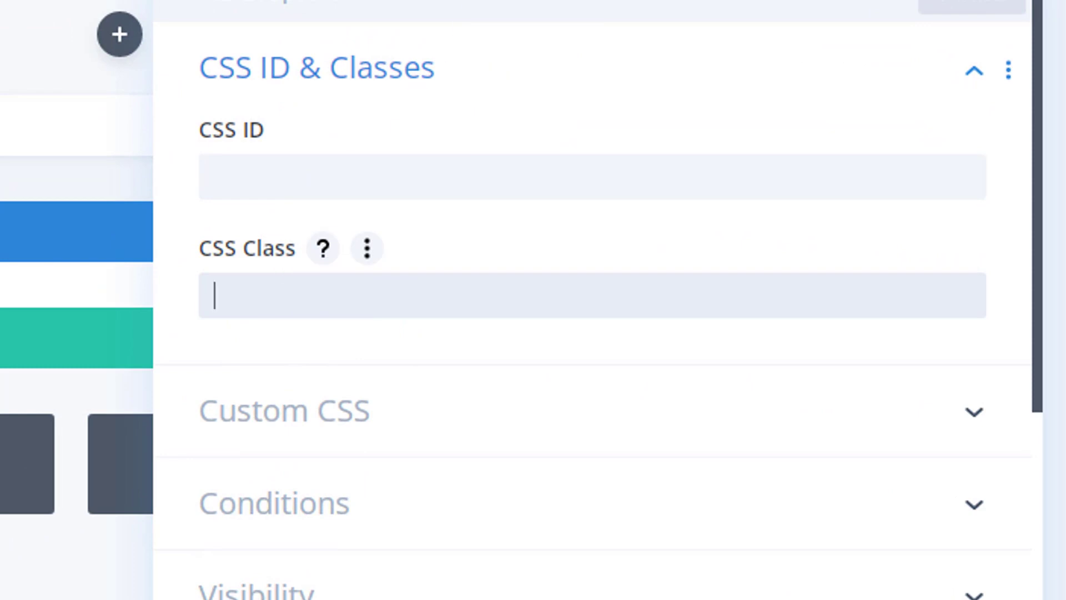
type("z-photo")
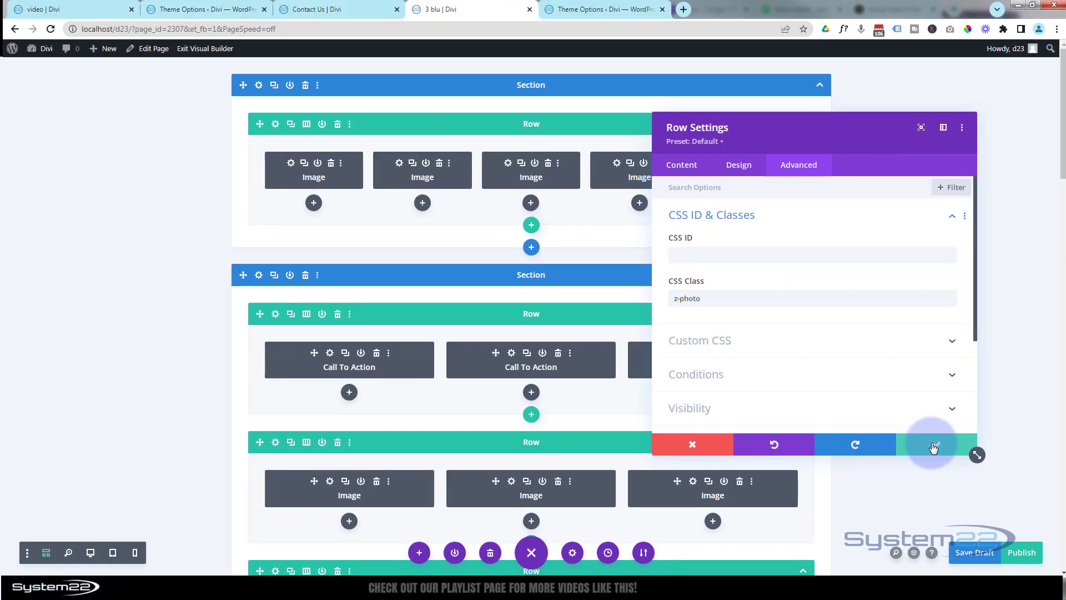
left_click(932, 447)
Step: Check the z-photo class selector in the Code module's media queries, then close the module
scroll(533, 288, "down", 5)
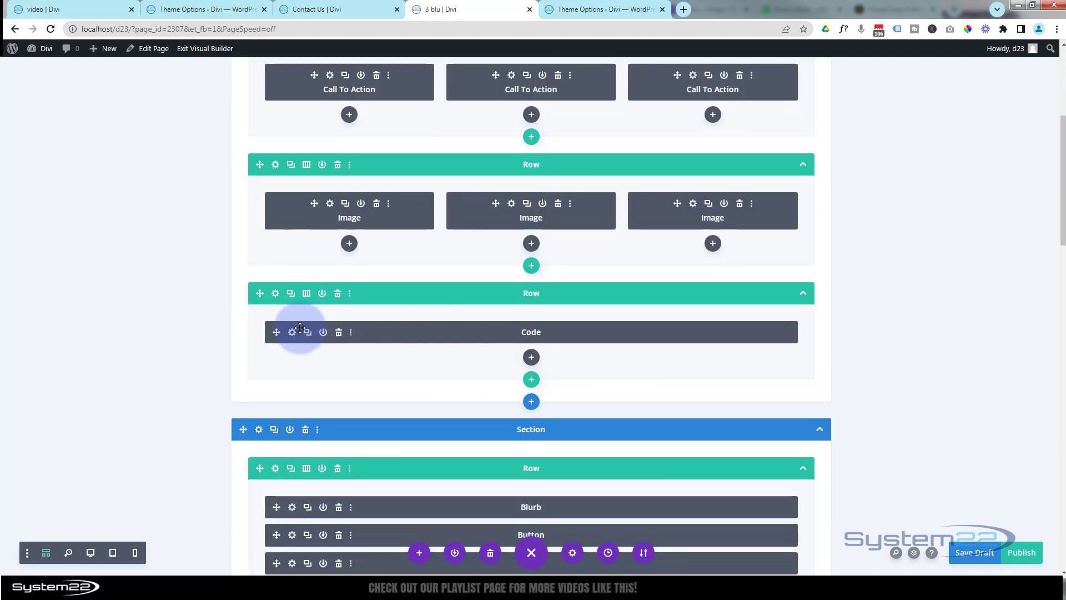
left_click(292, 332)
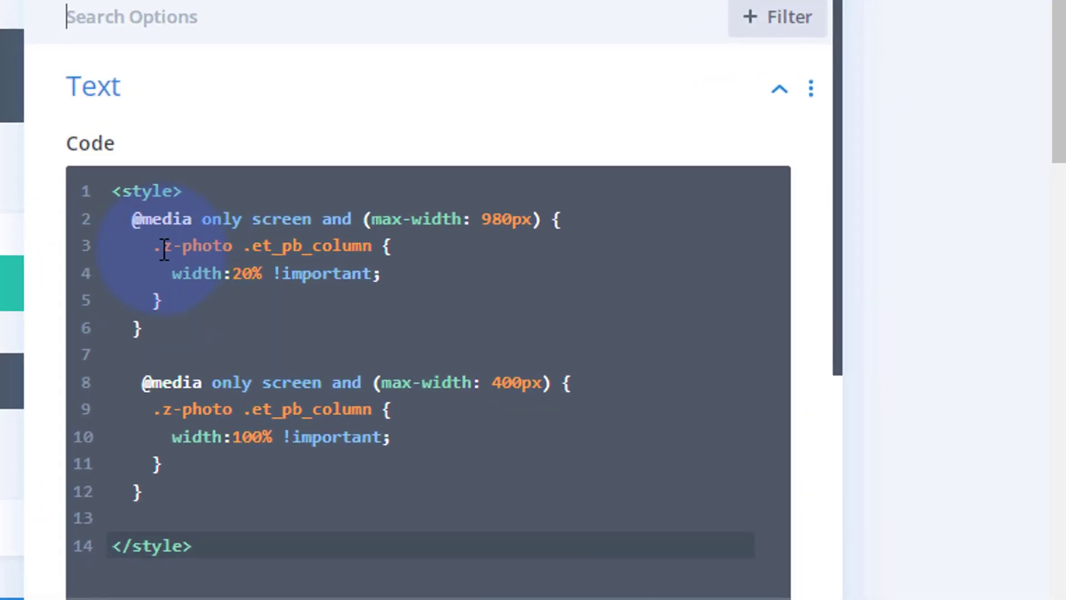
left_click(708, 288)
left_click_drag(196, 249, 169, 242)
left_click(234, 242)
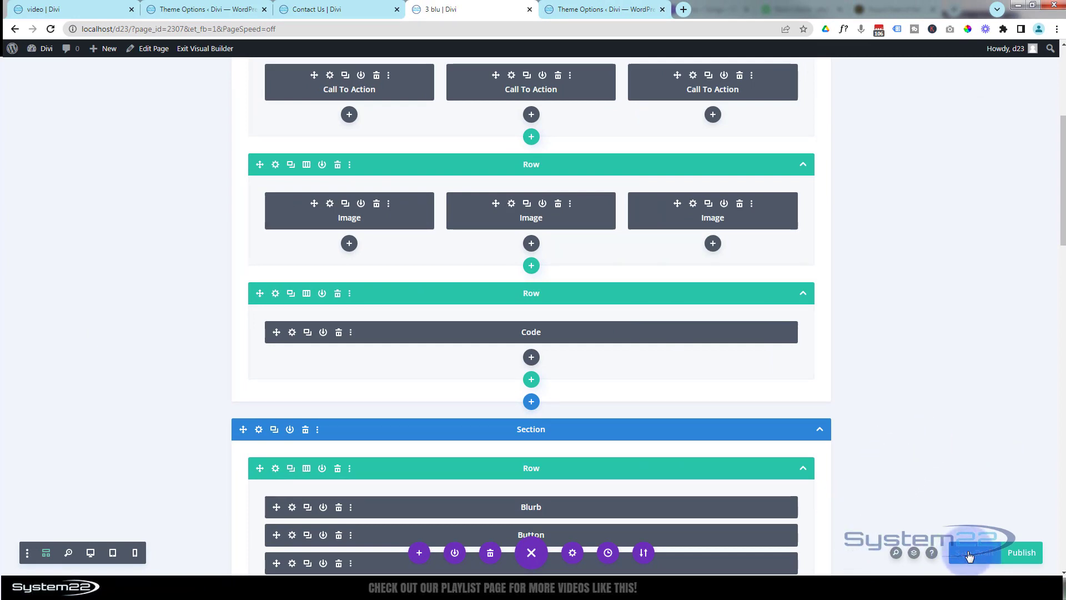
scroll(896, 395, "up", 5)
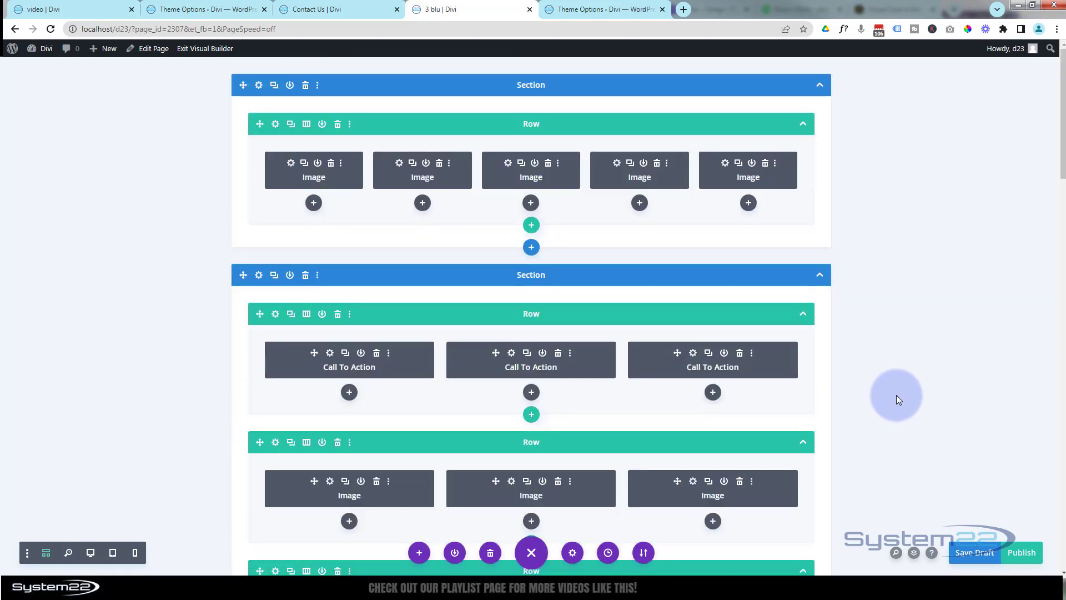
Step: Exit the visual builder, open the second image in its lightbox on the live page, and close it
left_click(214, 48)
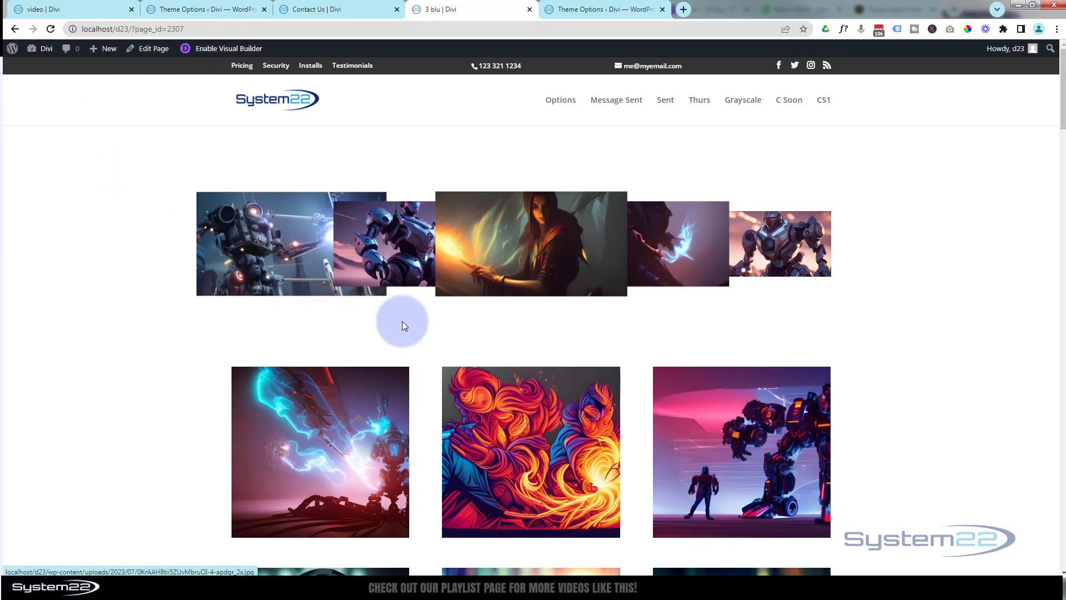
left_click(396, 250)
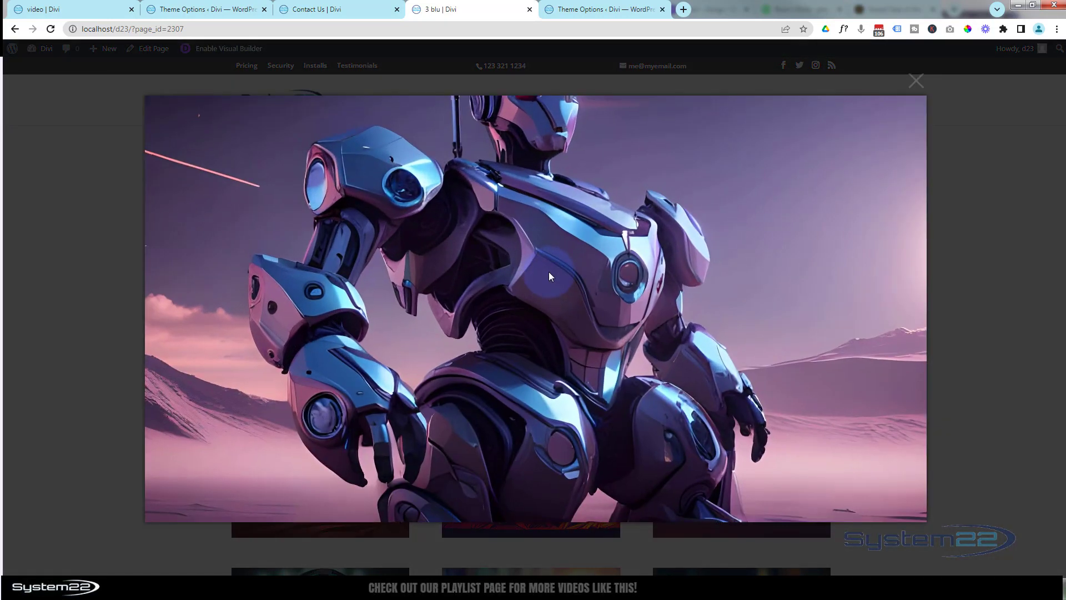
left_click(916, 83)
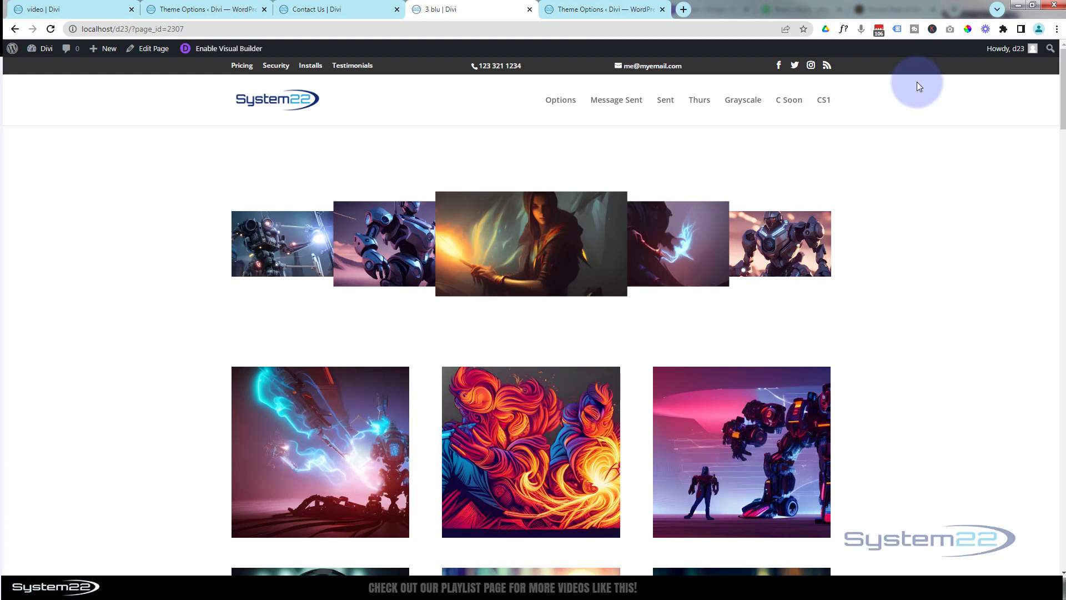
Step: Open the browser's device preview of the page and set its zoom to 100%
key("ctrl+shift+i")
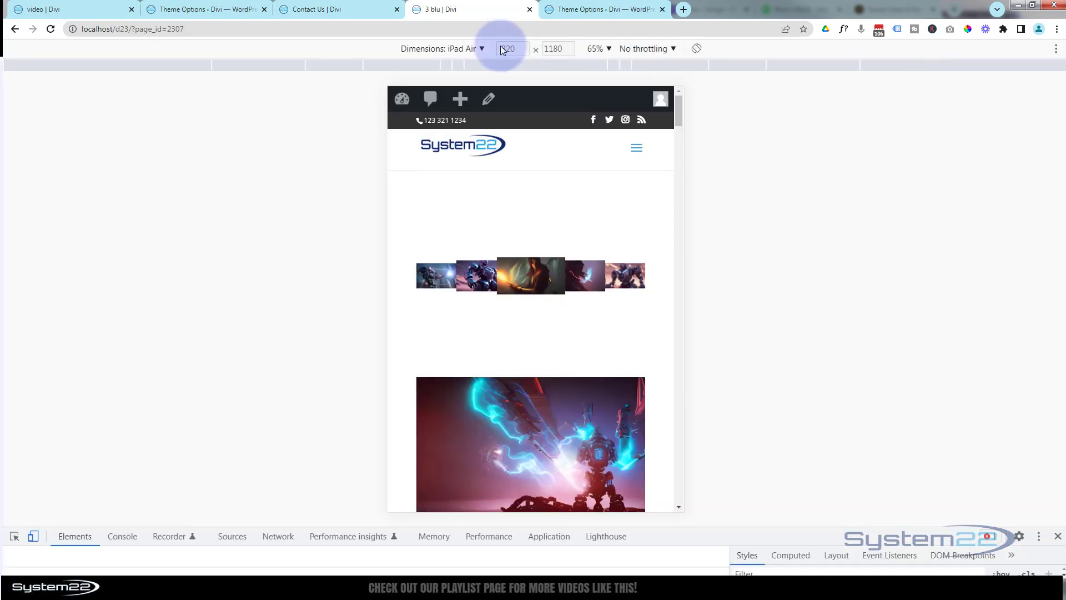
left_click(607, 47)
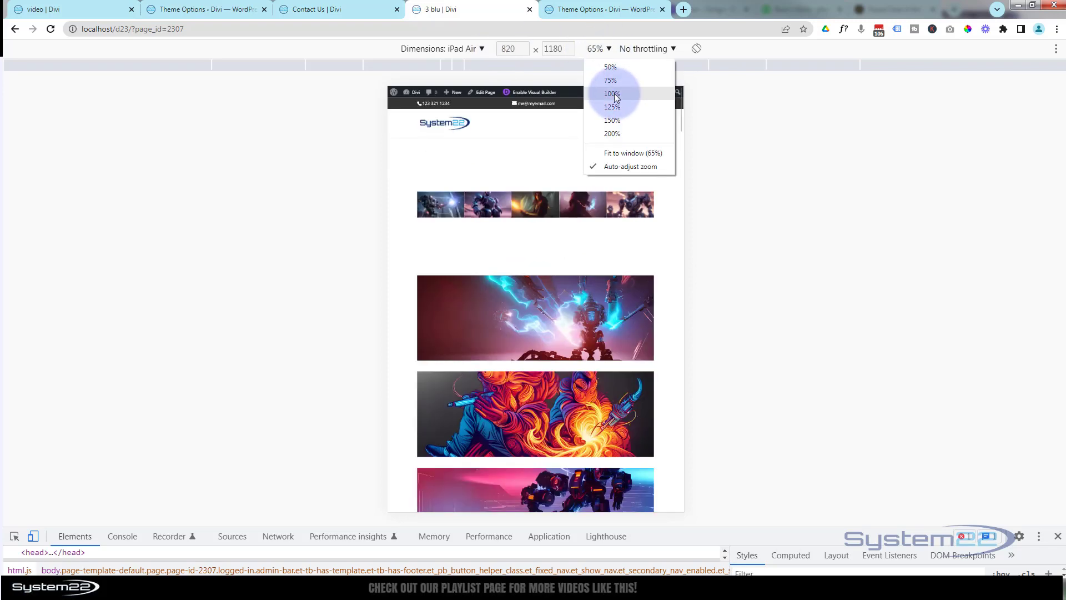
left_click(614, 93)
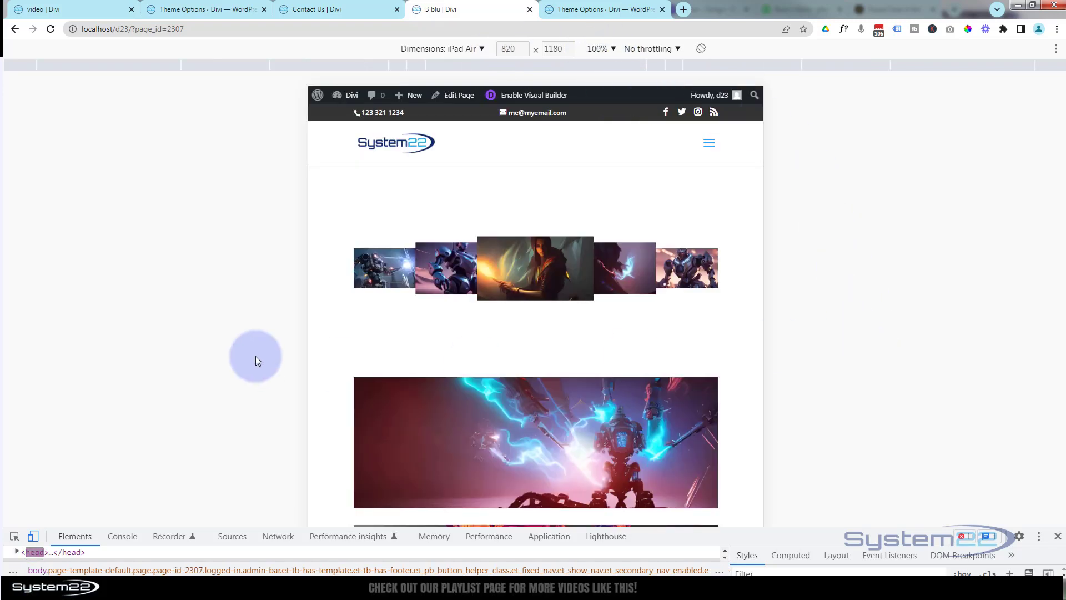
Step: Test the lightboxes of the first, second and third images in the tablet preview, closing each one
left_click(388, 272)
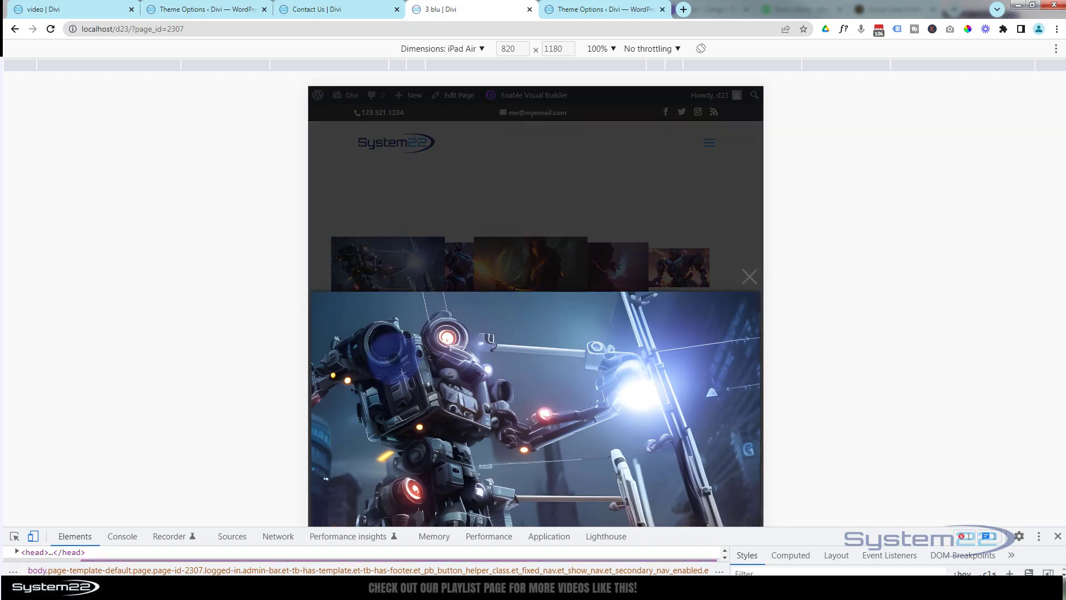
left_click(748, 277)
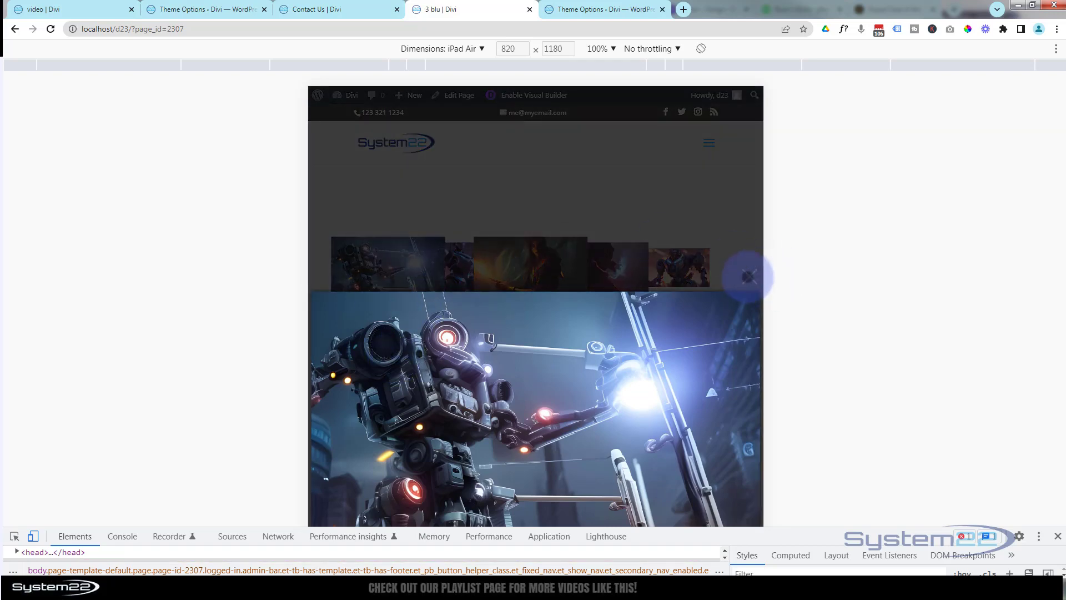
left_click(452, 274)
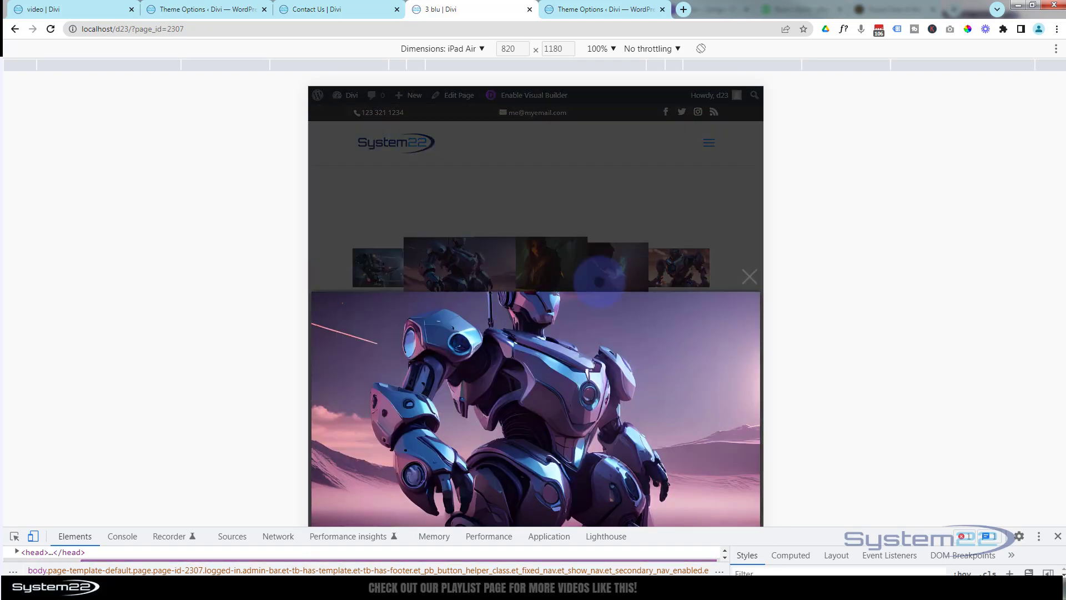
left_click(749, 277)
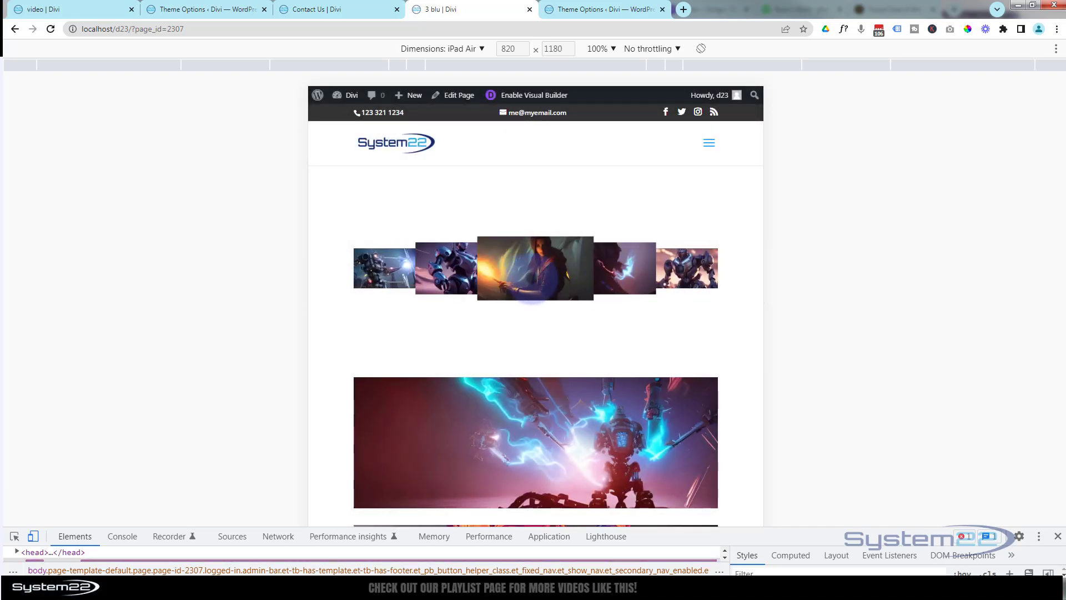
left_click(532, 272)
left_click(749, 277)
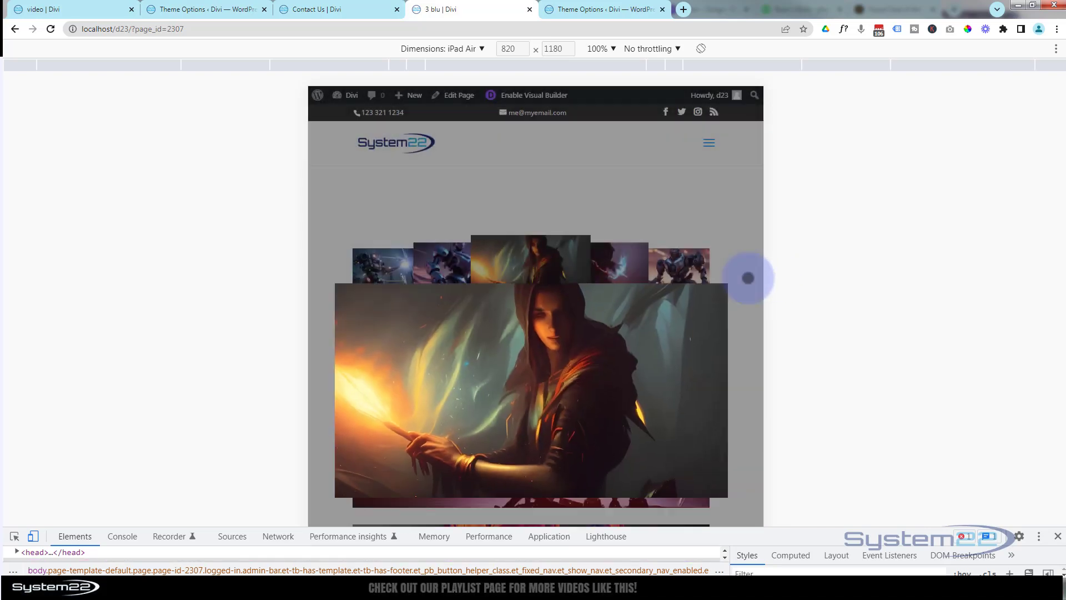
Step: Switch the preview to iPhone 12 Pro, inspect the image layout, and test the first image's lightbox
left_click(480, 50)
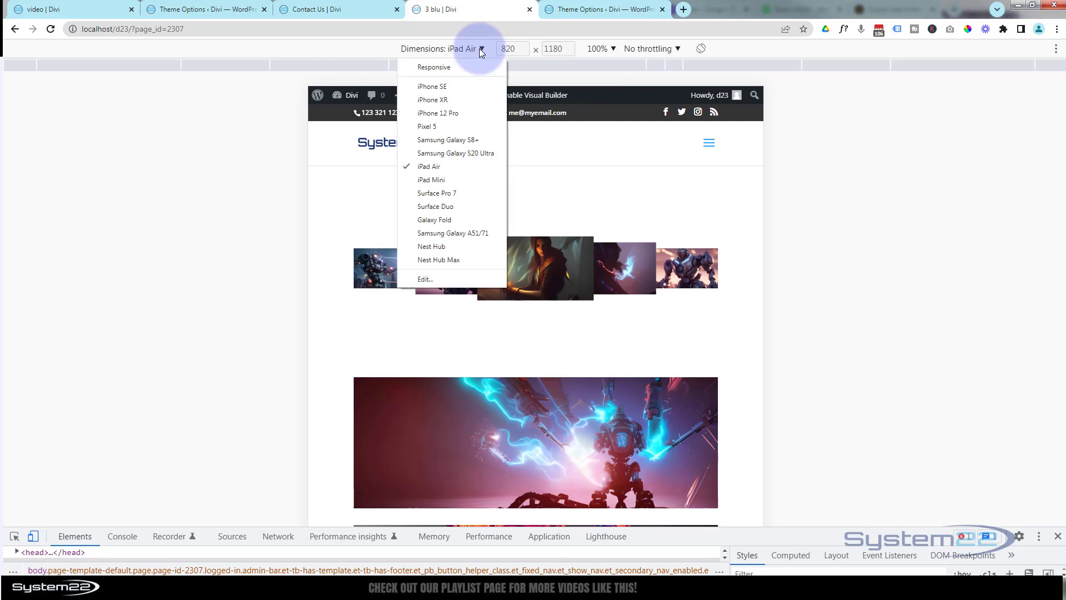
left_click(442, 113)
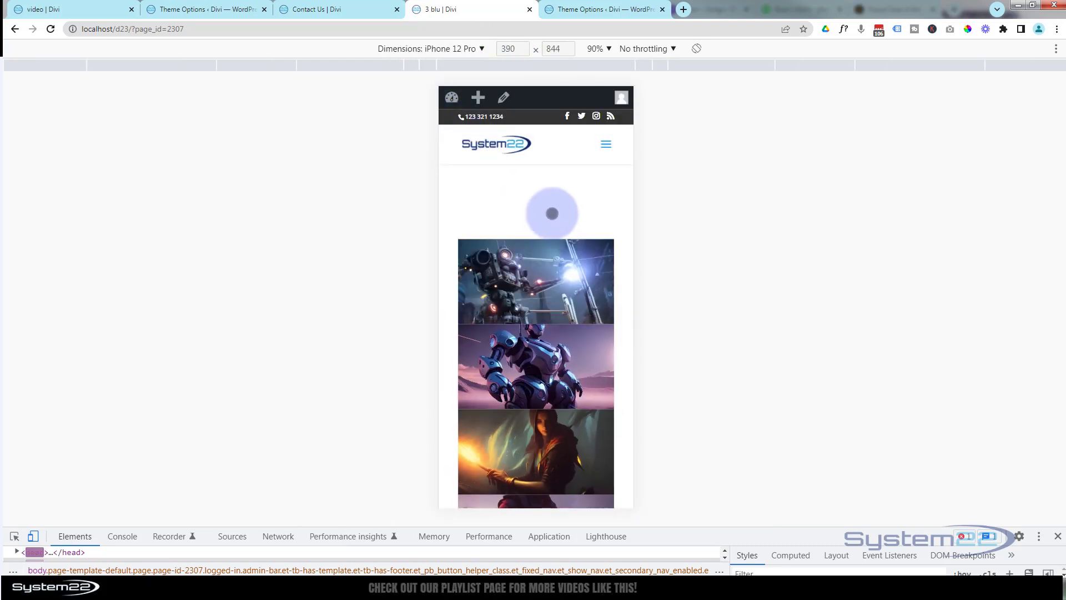
scroll(556, 209, "down", 1)
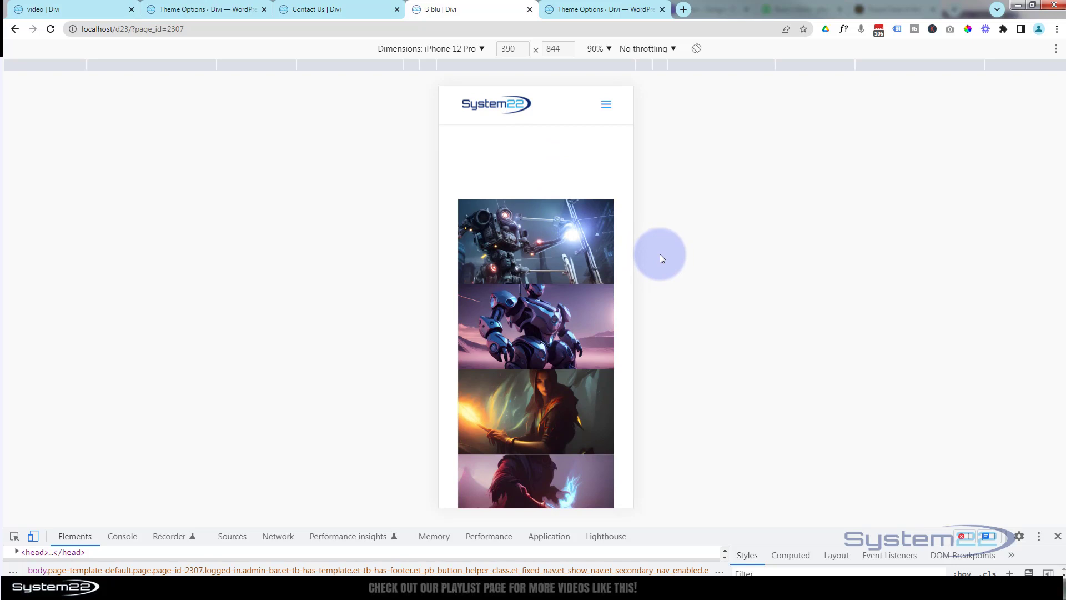
scroll(552, 378, "down", 2)
scroll(553, 377, "down", 2)
scroll(538, 386, "up", 4)
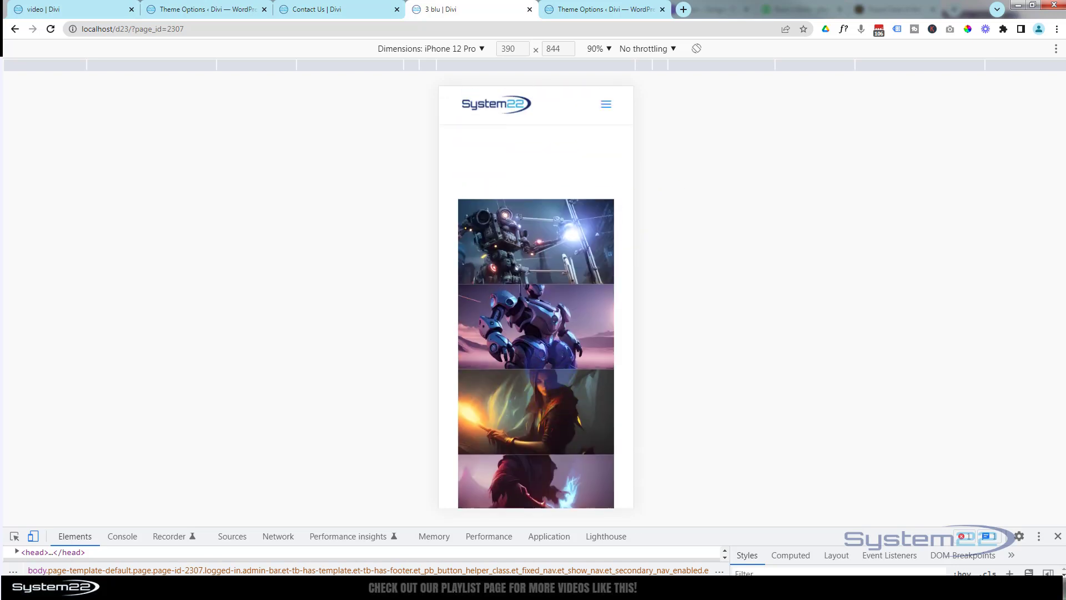
left_click(532, 266)
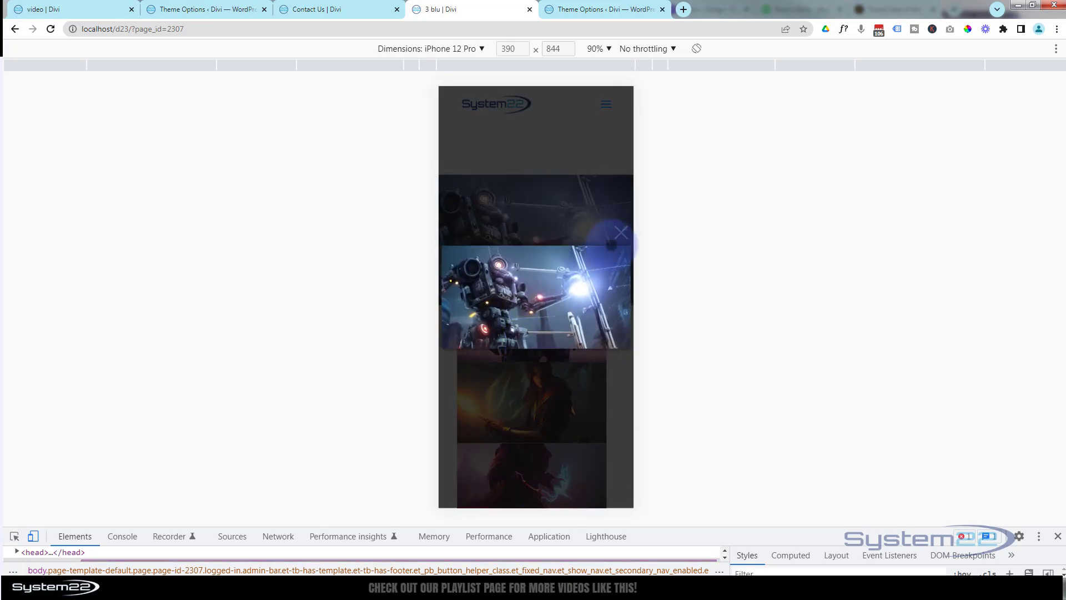
left_click(621, 232)
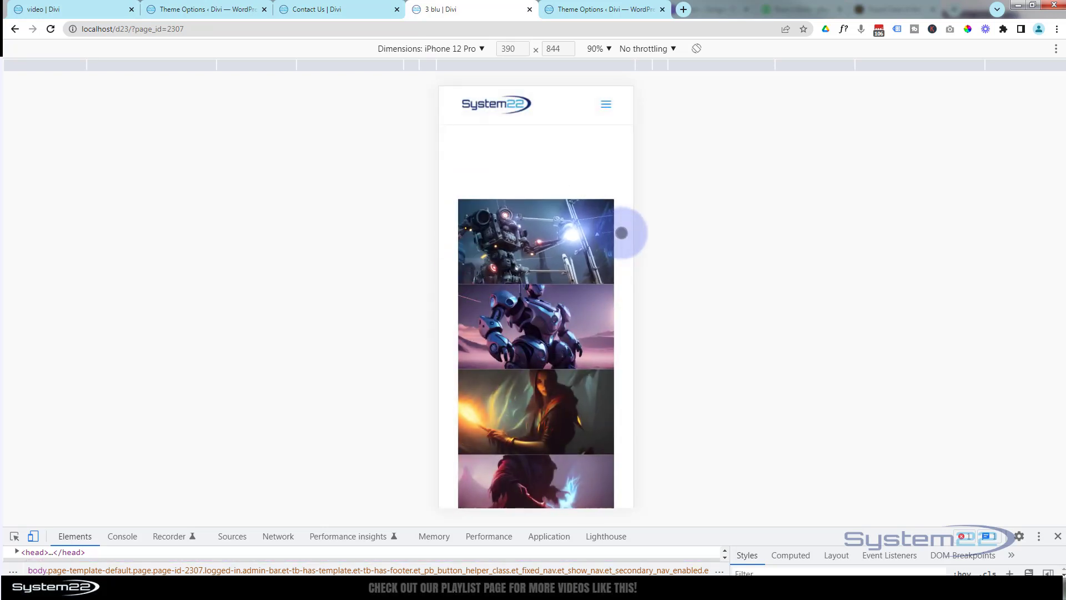
Step: Exit the device preview and test the lightboxes of the middle and first images on the desktop page, closing each one
left_click(1057, 536)
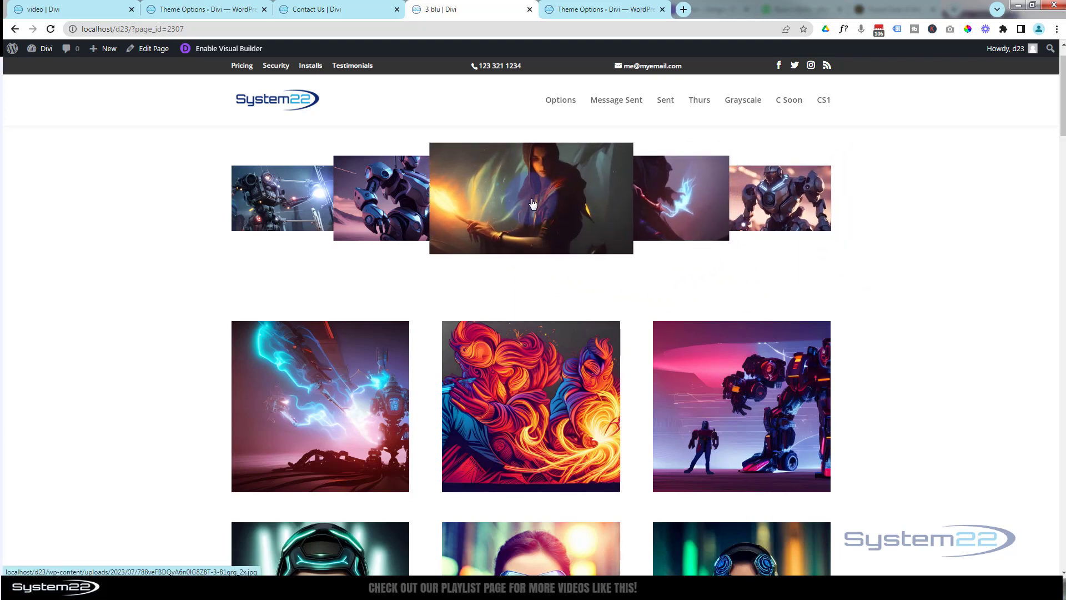
left_click(532, 204)
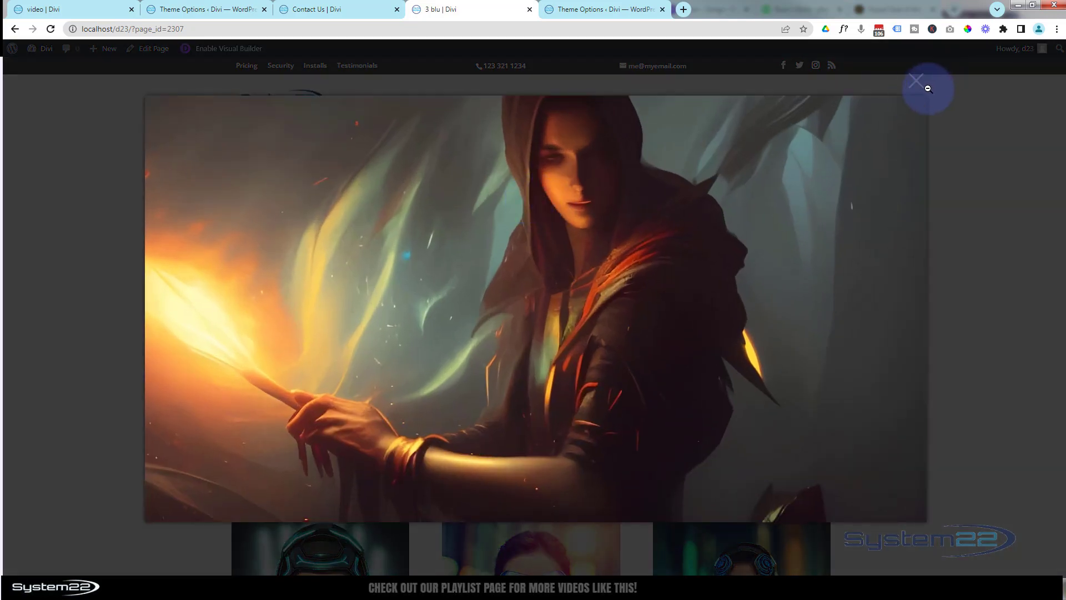
left_click(915, 83)
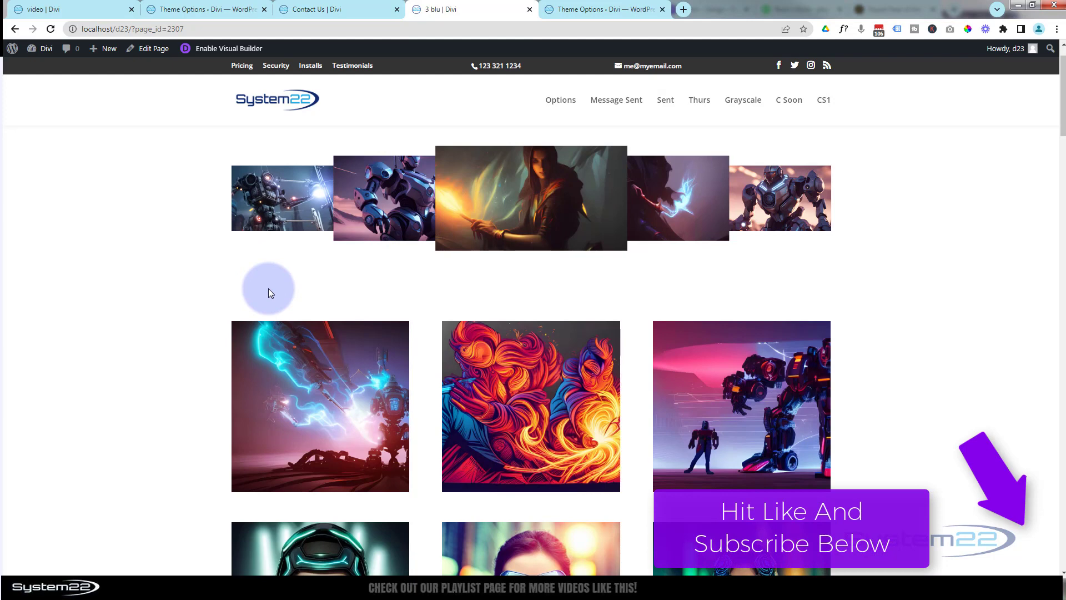
left_click(289, 205)
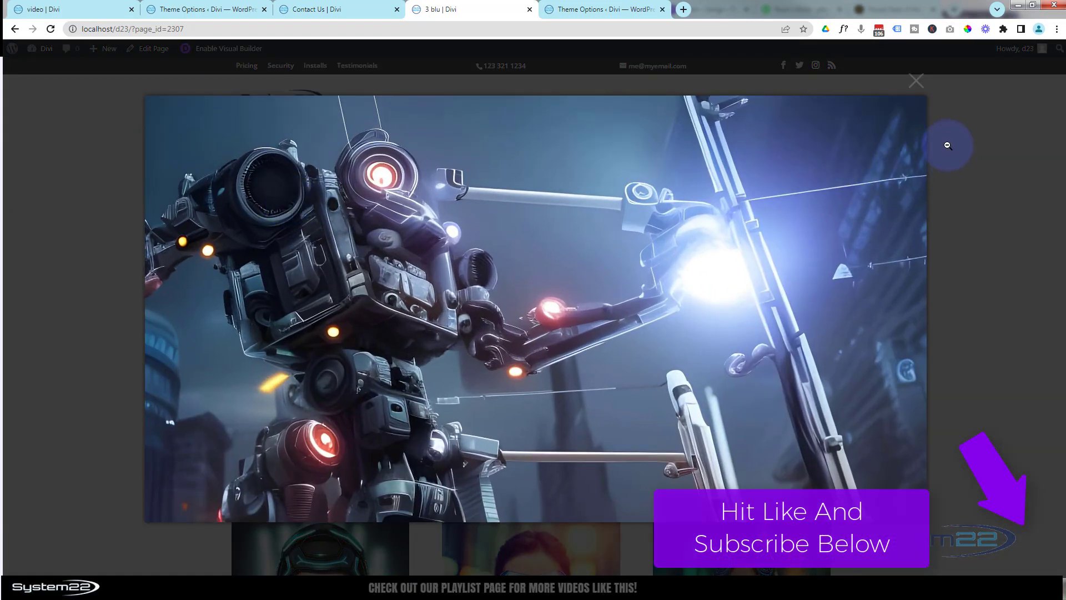
left_click(916, 84)
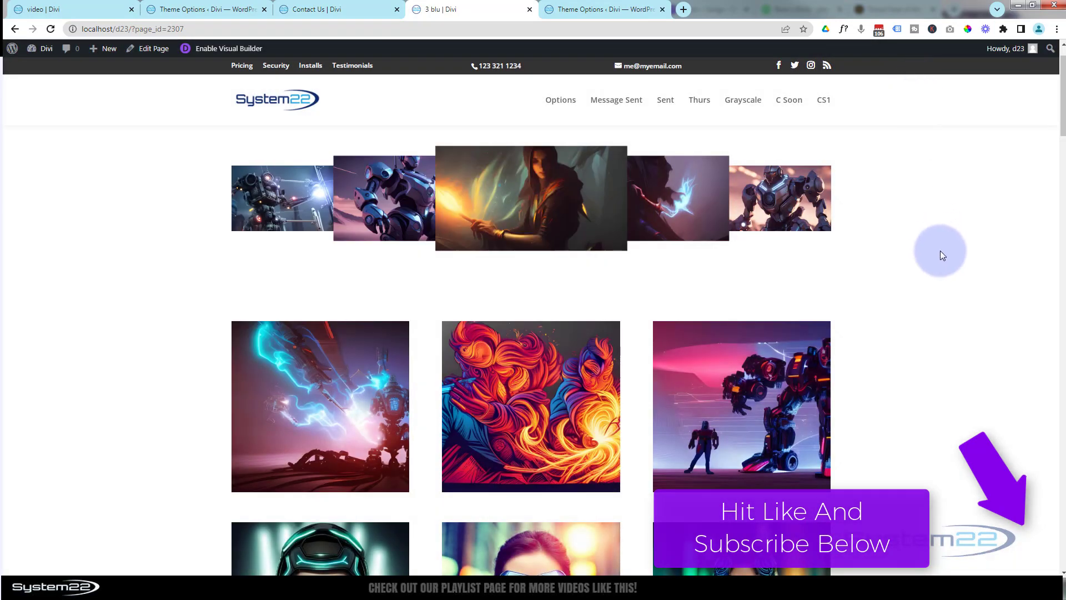
scroll(937, 245, "up", 1)
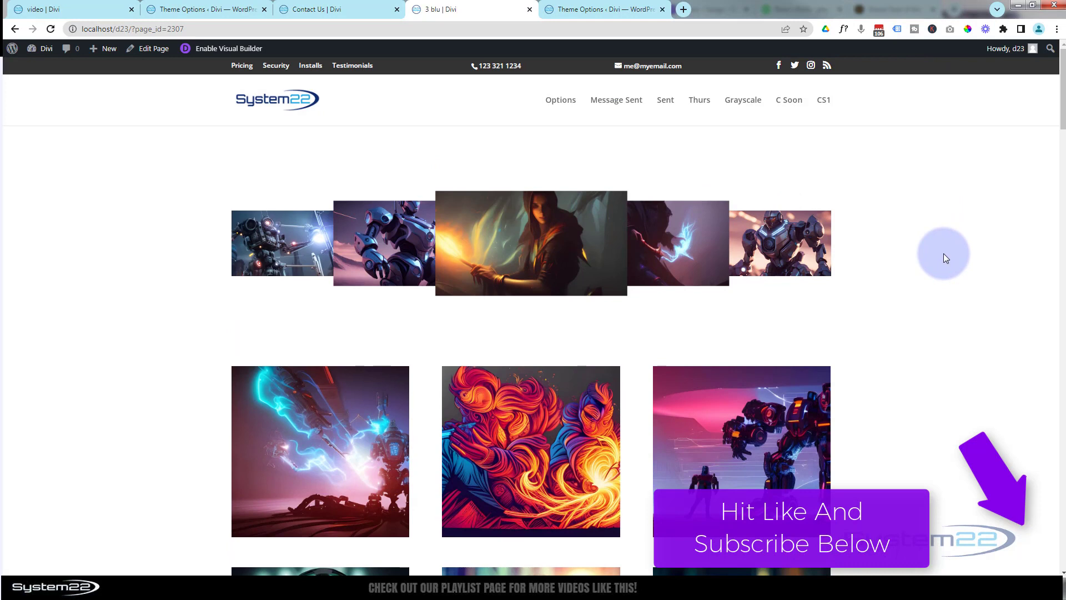